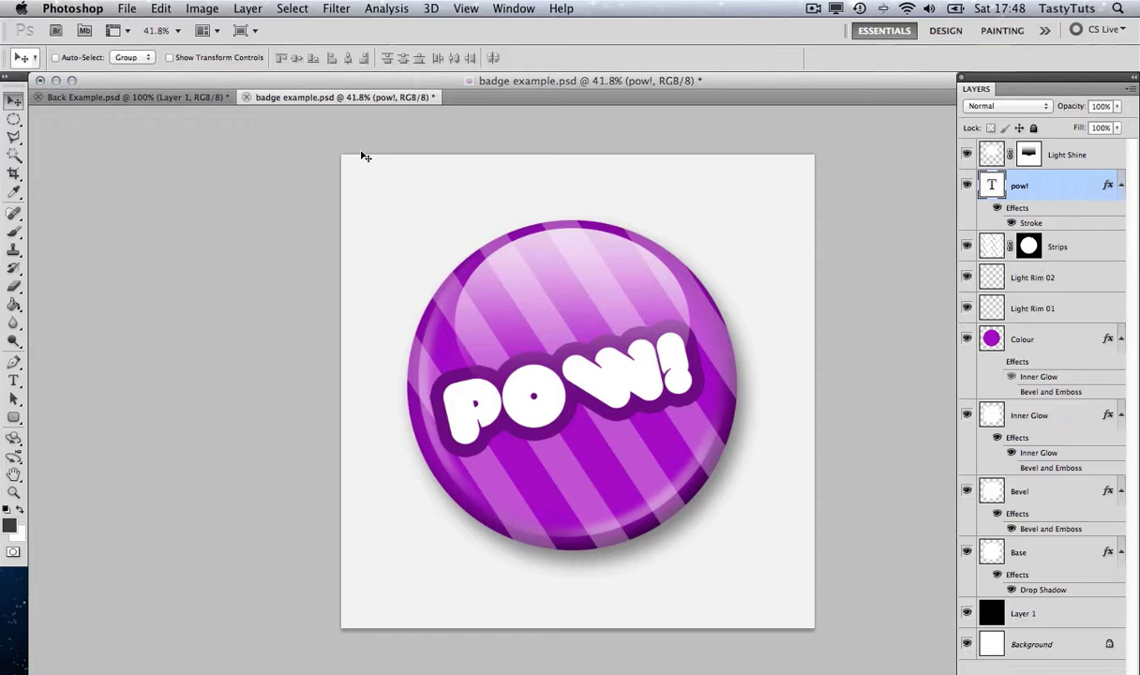
Step: View the Back Example document, and start a new document named "Badge Back"
click(187, 95)
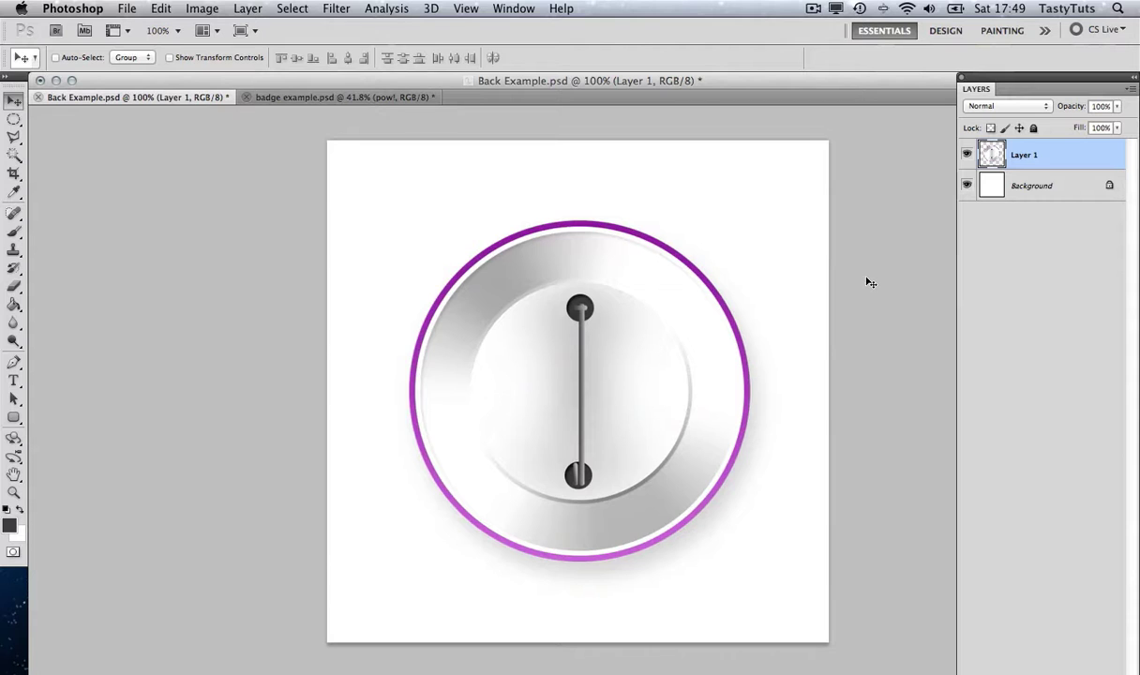
key(super+n)
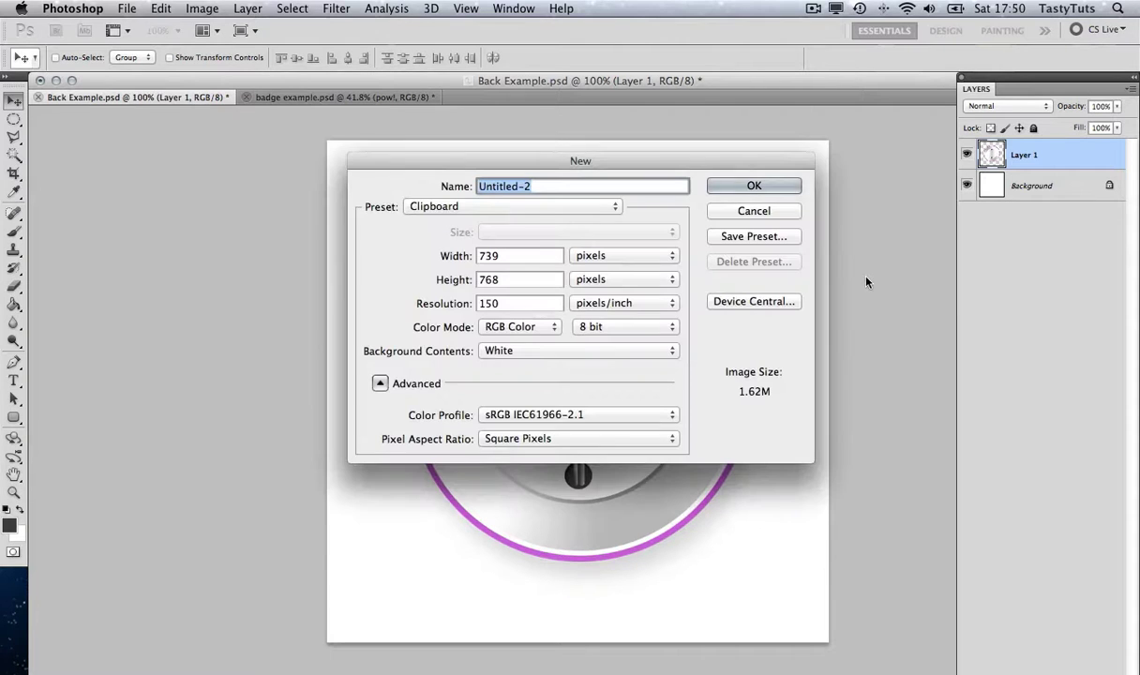
click(548, 186)
drag(547, 187, 464, 187)
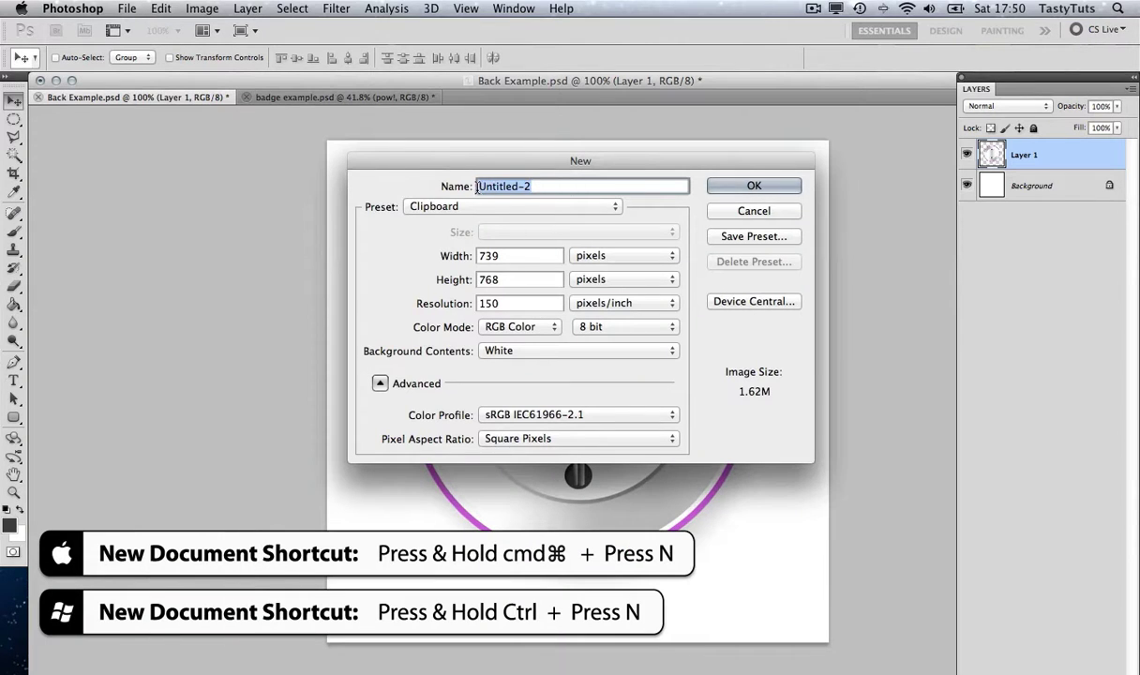
text(Badge Back)
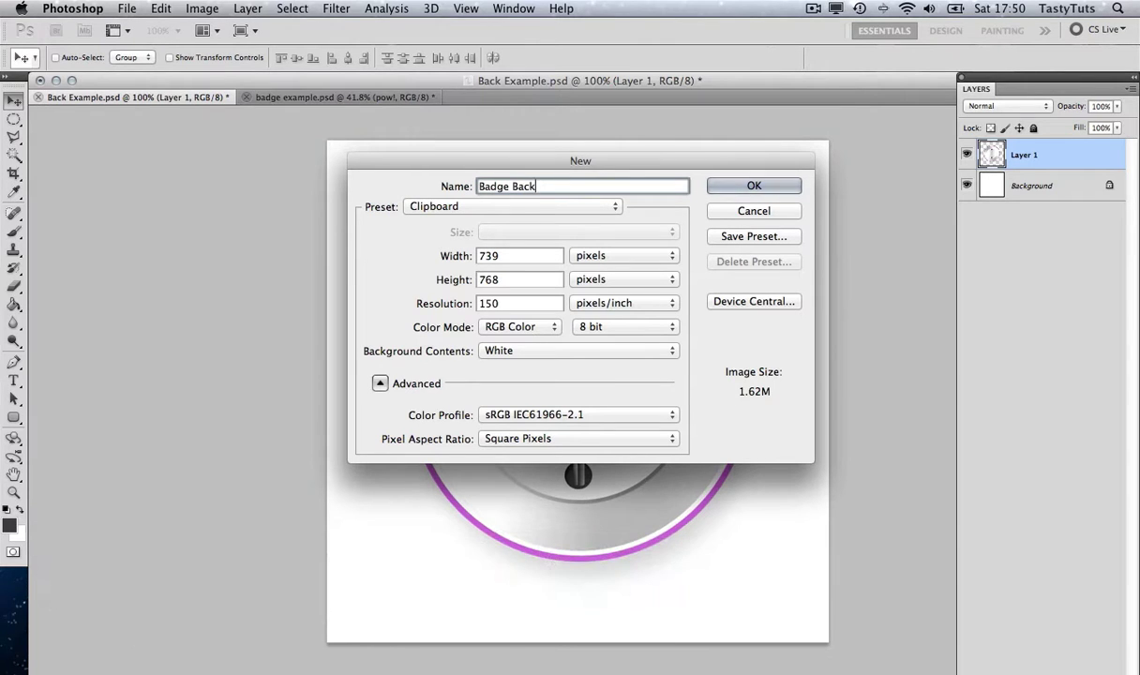
Step: Set the new document's width and height to 30 cm at 150 pixels/inch and create it
click(614, 255)
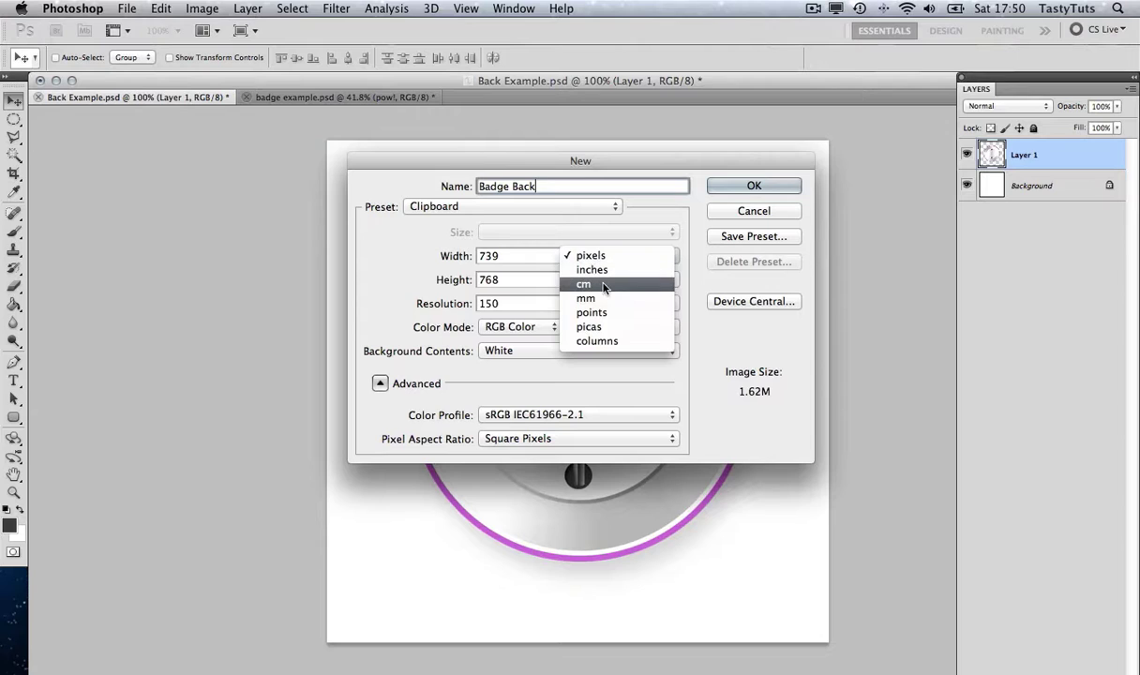
click(600, 284)
click(525, 257)
click(522, 255)
double_click(522, 255)
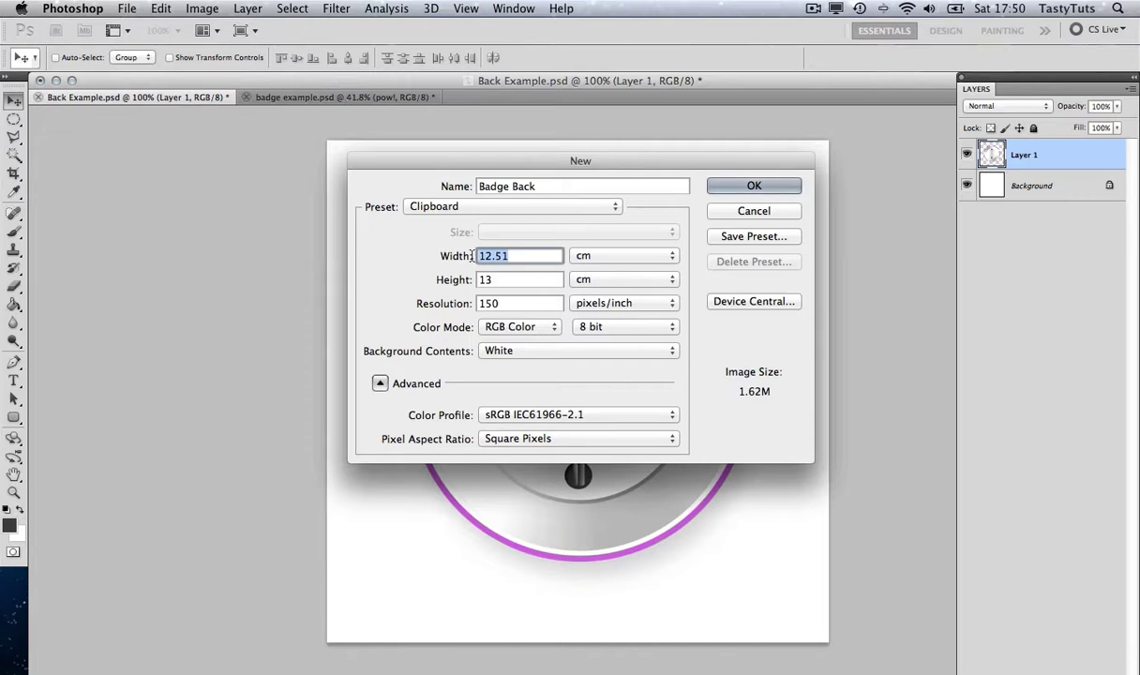
text(30)
key(Tab)
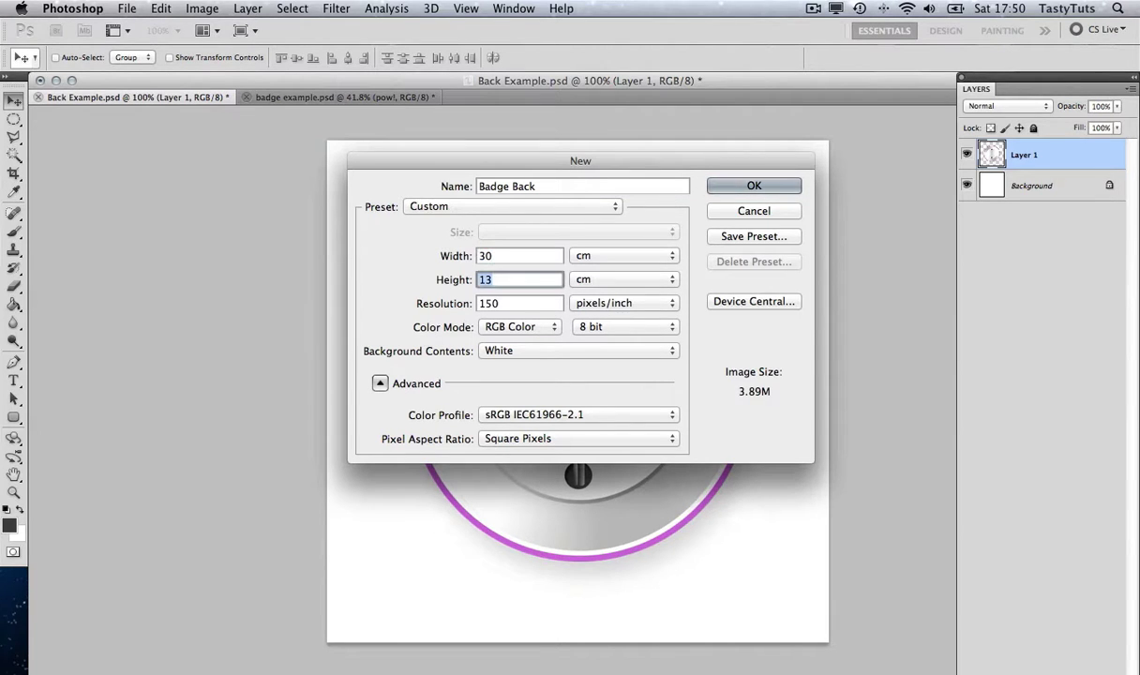
text(30)
click(518, 304)
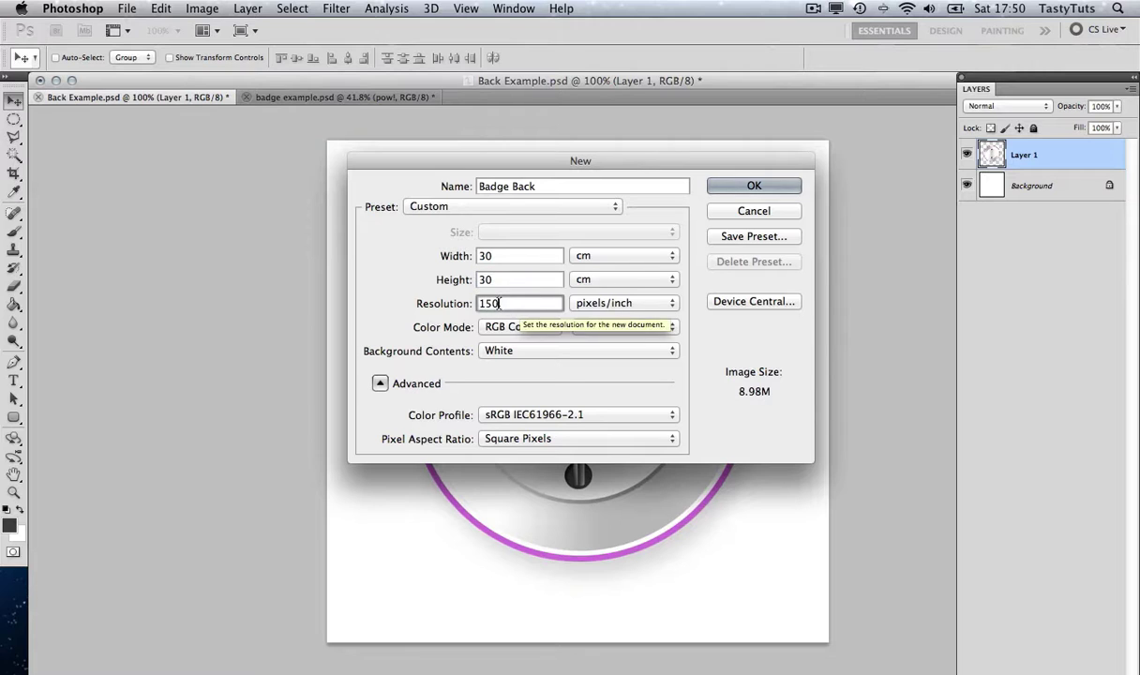
click(733, 188)
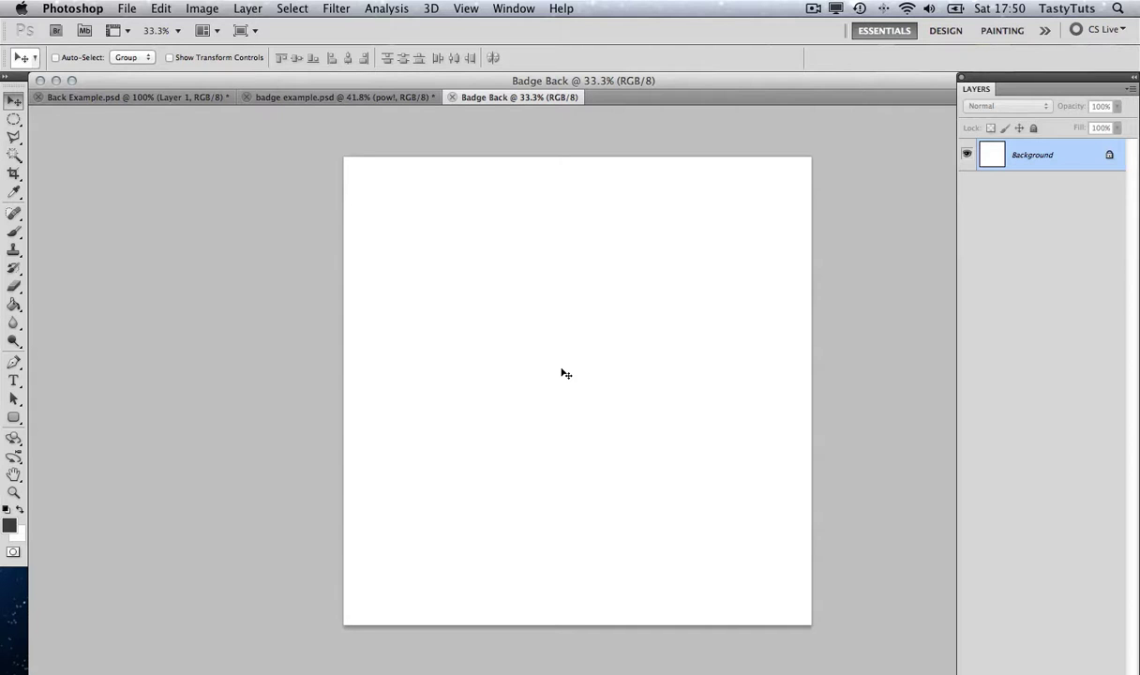
Step: Add a new layer named "Background" above the locked background
key(super+shift+n)
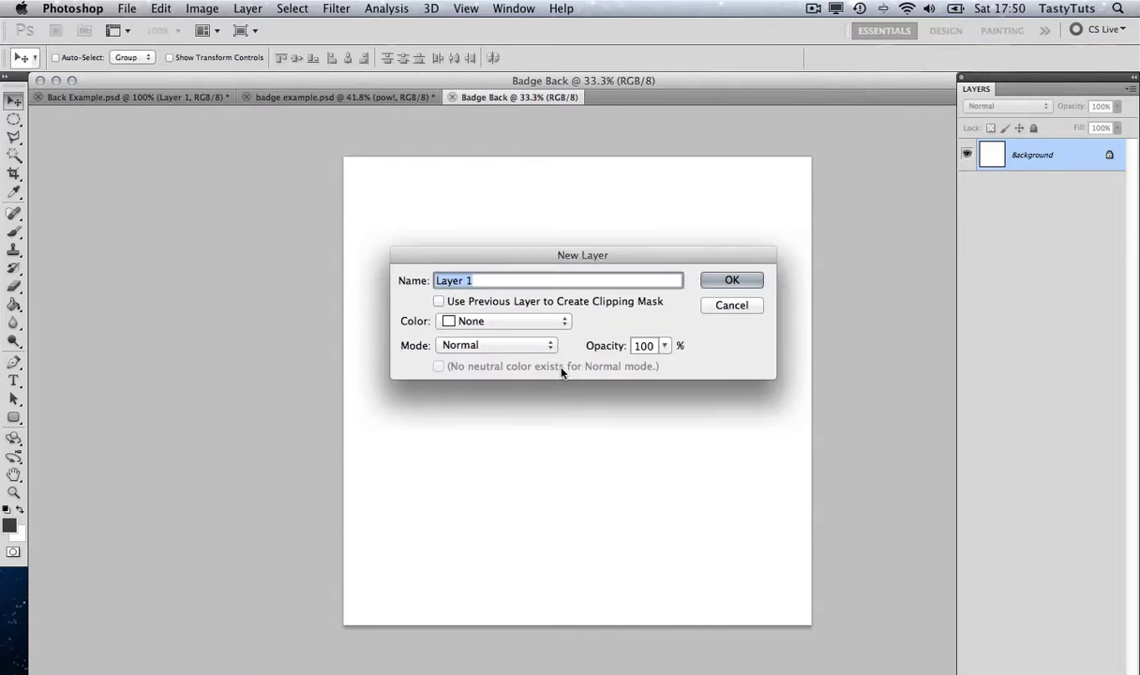
text(Background)
click(721, 278)
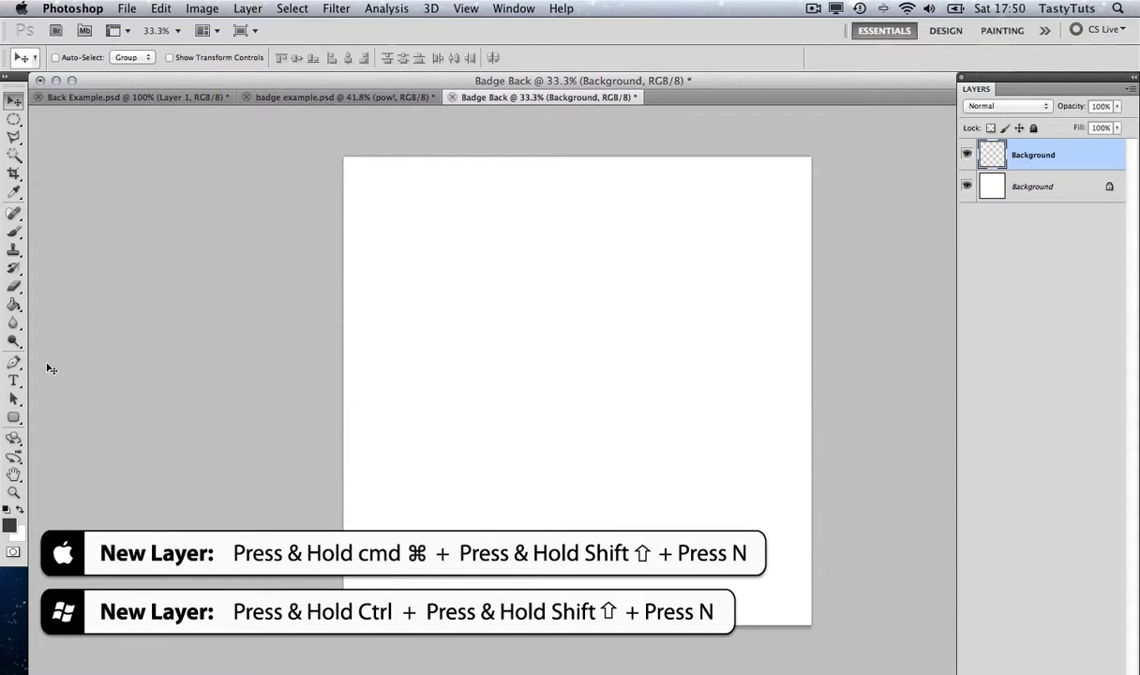
Step: Fill the new Background layer with black and set its opacity to 5%
click(14, 304)
click(583, 273)
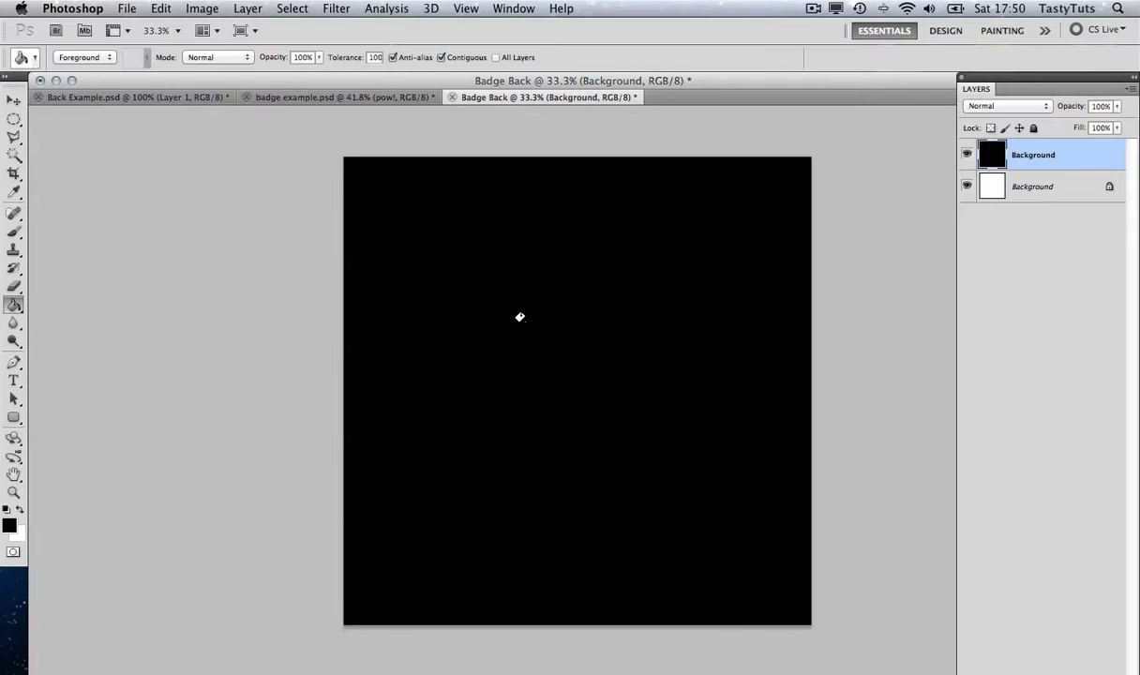
click(1107, 105)
text(5)
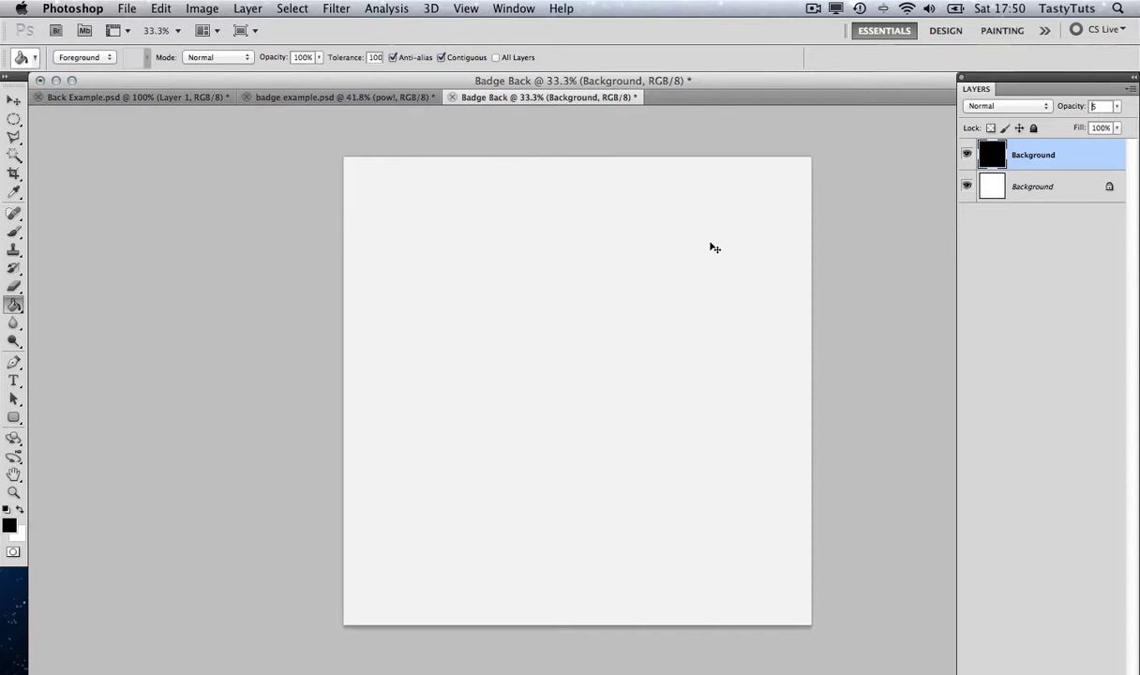
Step: Add a new layer named "Colour" above the black Background layer
key(super+shift+n)
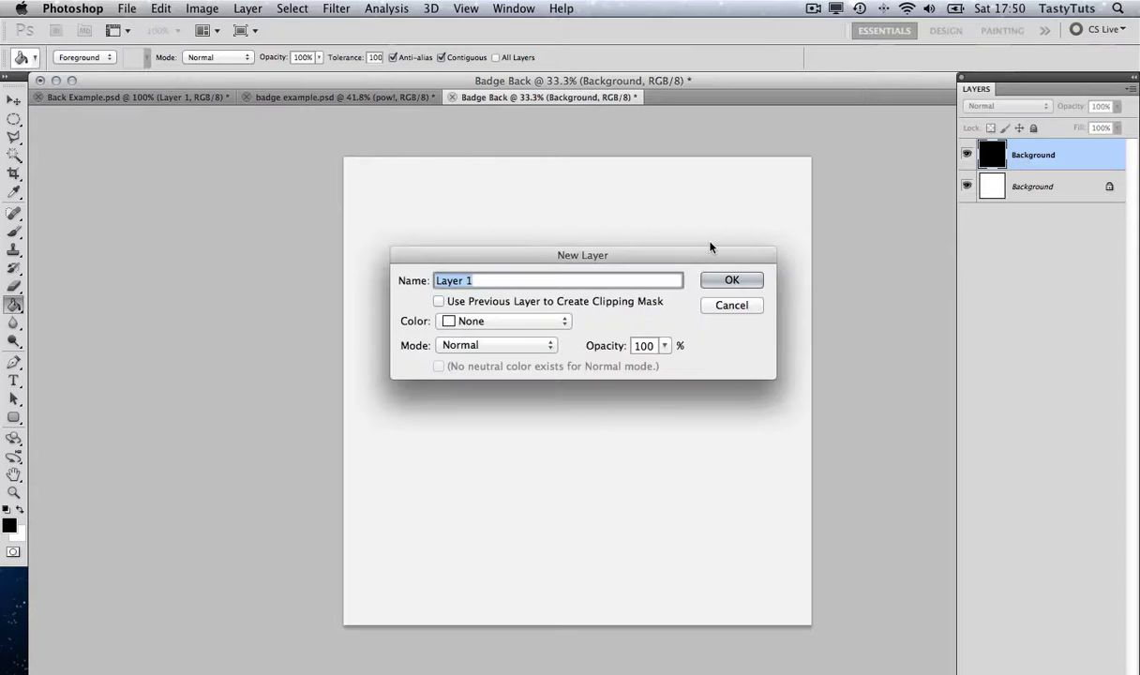
text(B)
key(BackSpace)
text(Colour)
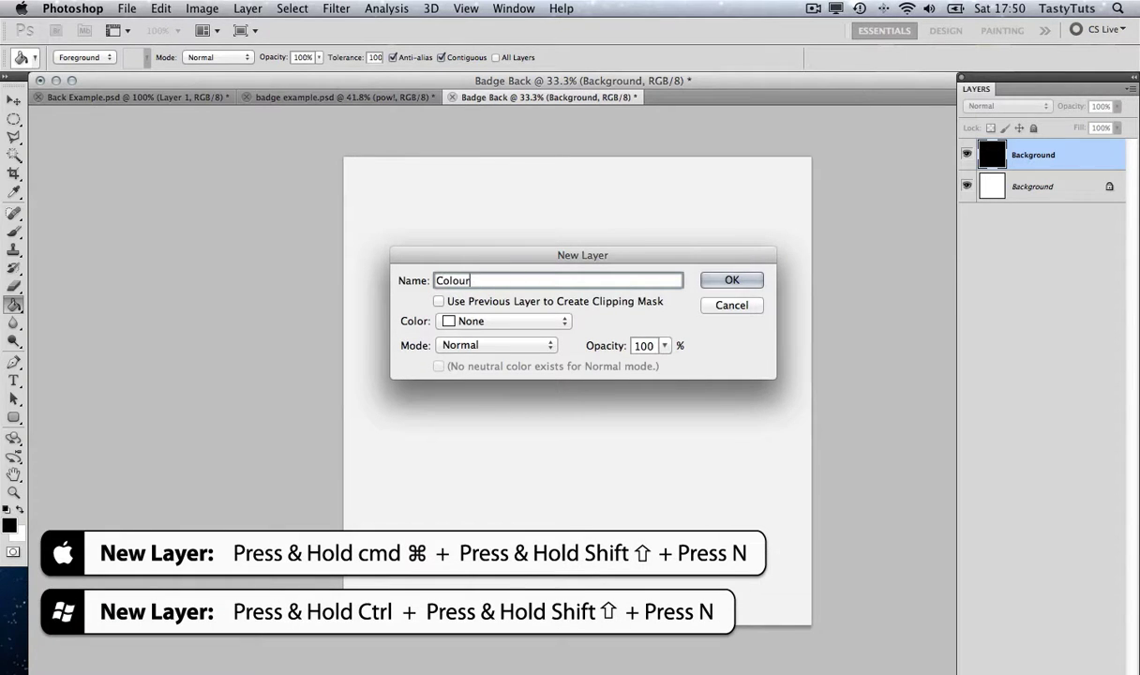
click(718, 279)
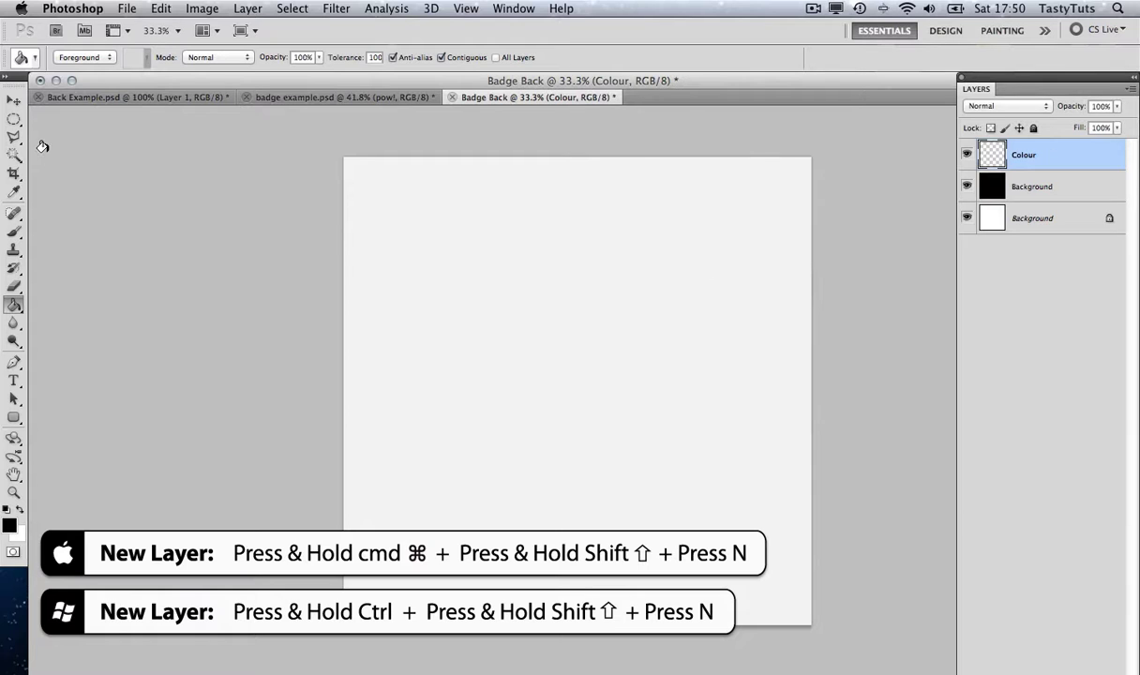
Step: Draw a large, perfectly circular selection around the middle of the canvas with the Elliptical Marquee tool
click(14, 121)
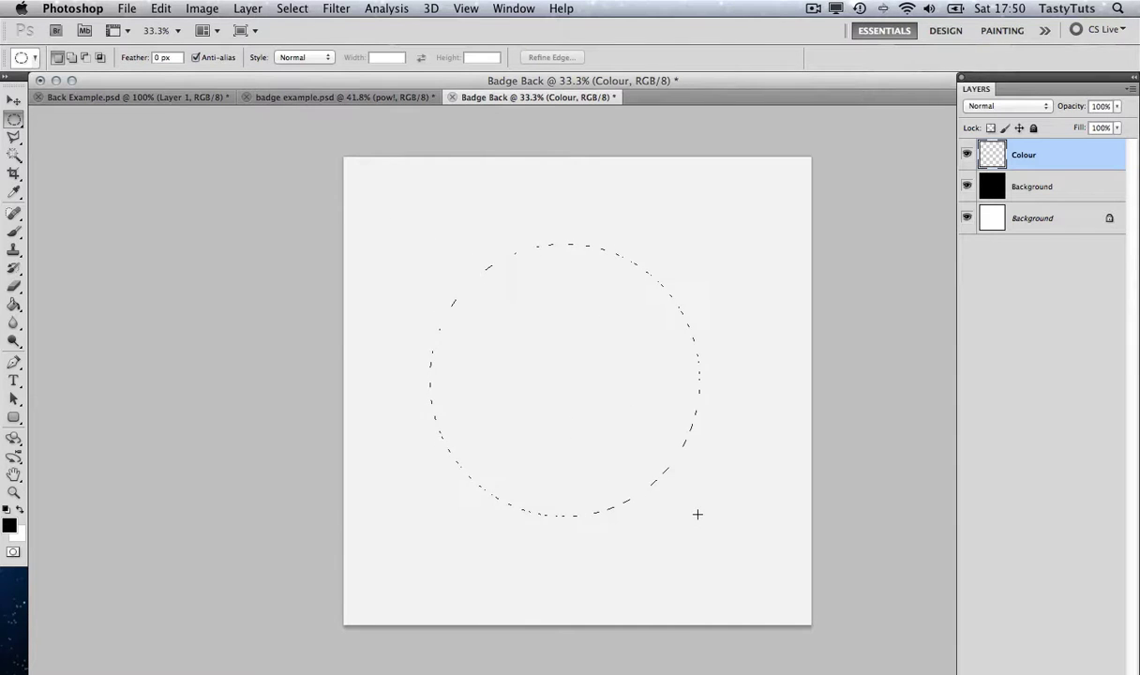
drag(698, 514, 598, 397)
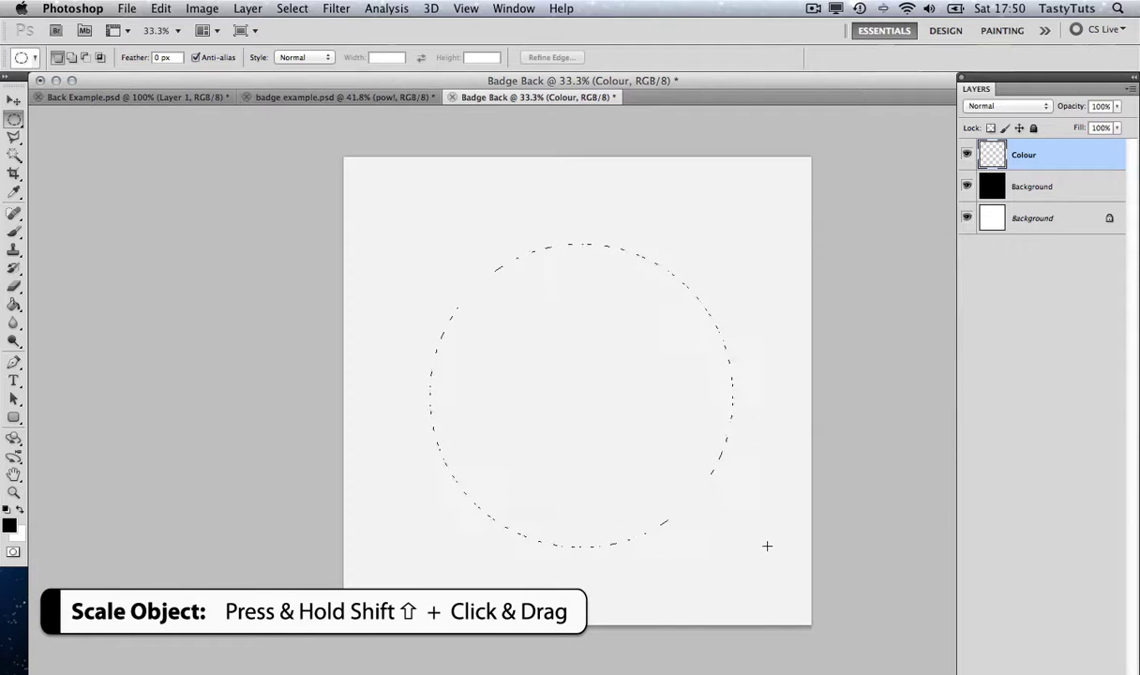
drag(766, 546, 763, 548)
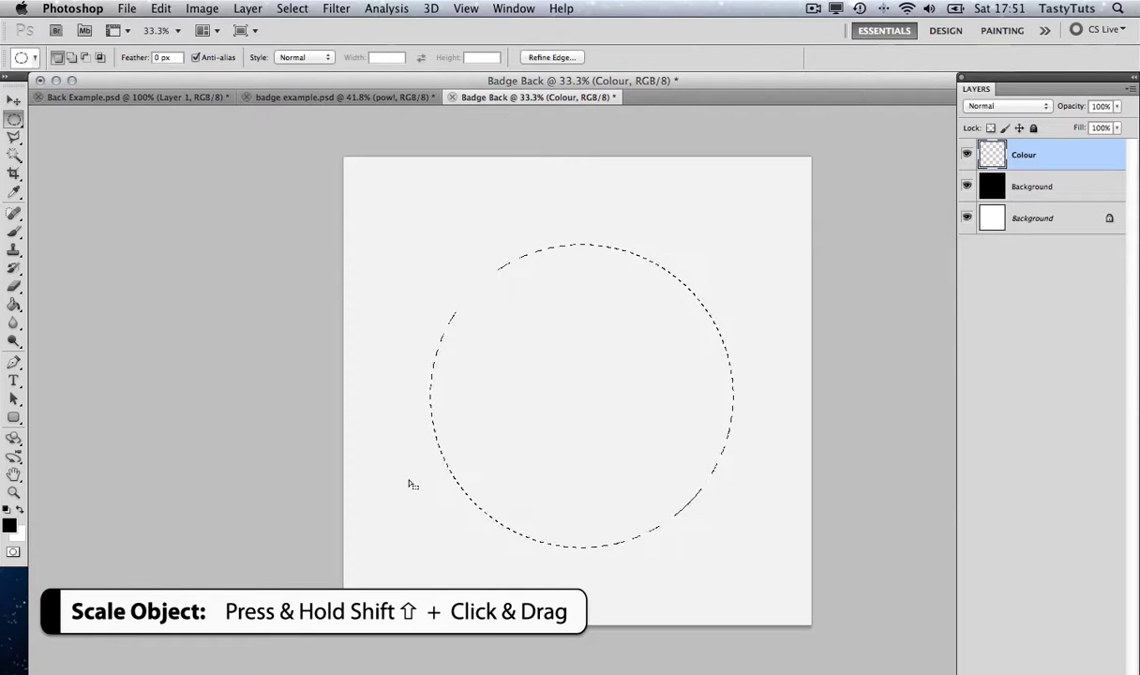
Step: Set the foreground colour to purple #9b00c8
click(9, 525)
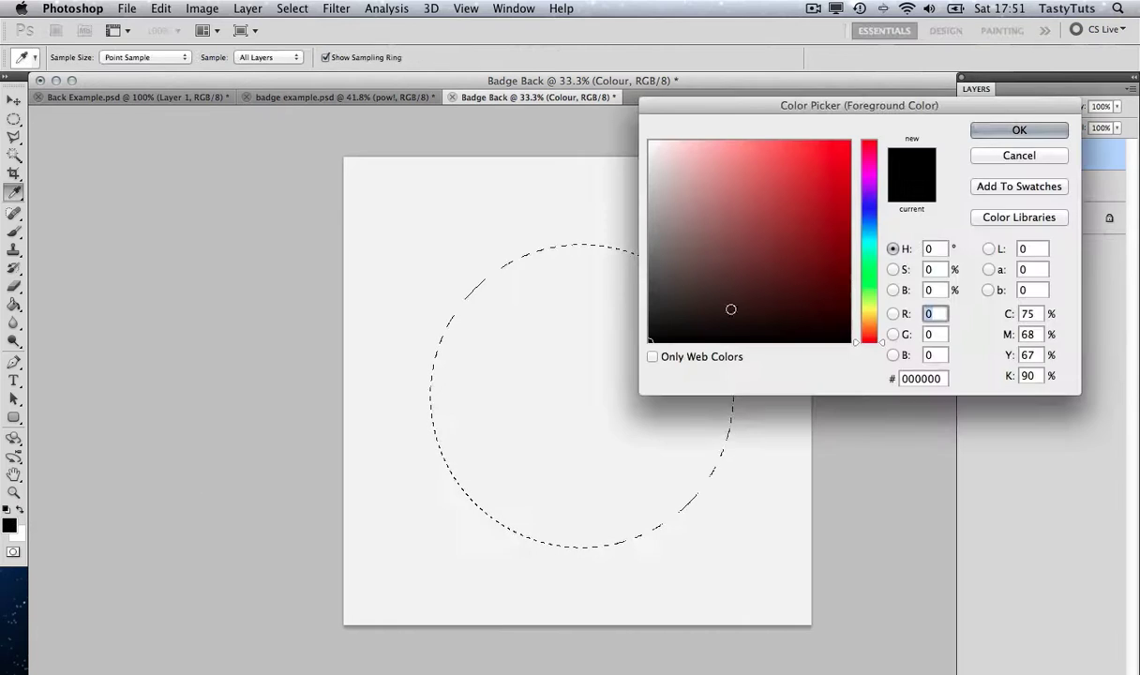
click(871, 185)
click(850, 180)
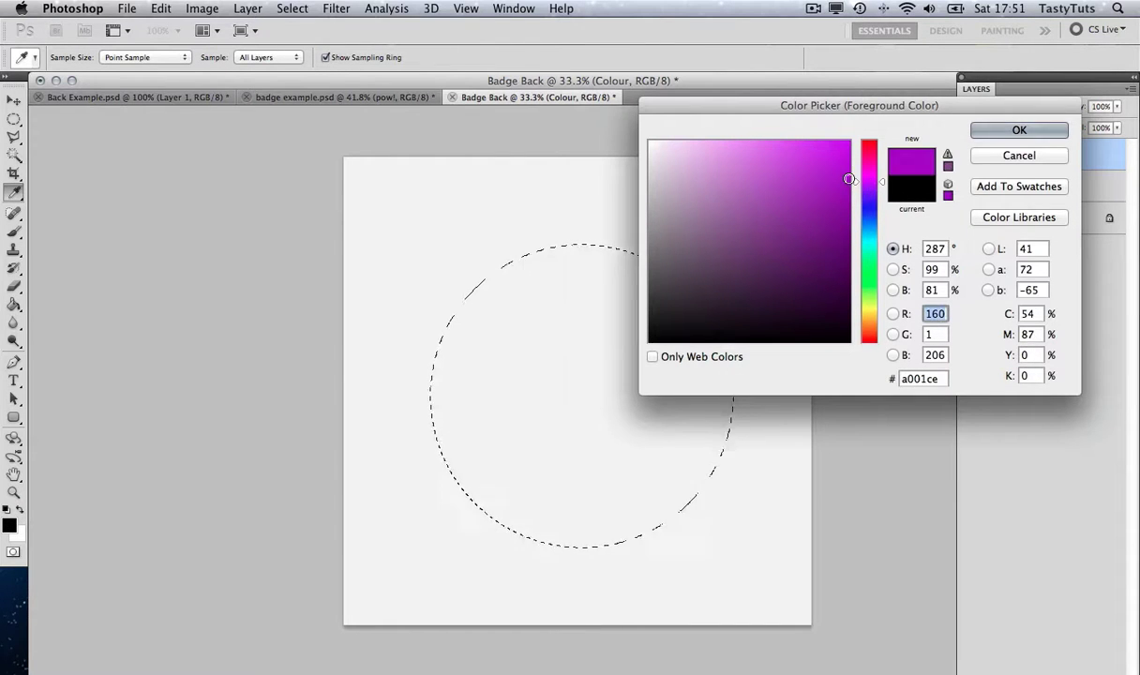
click(849, 183)
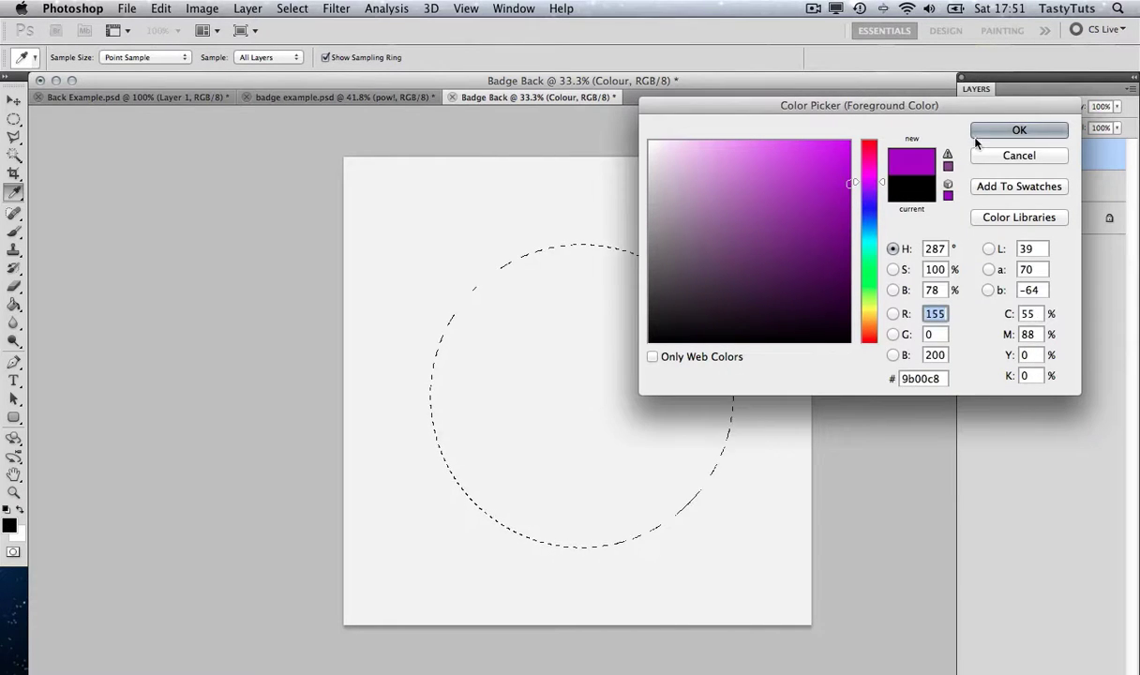
click(1018, 129)
Step: Fill the circular selection with the purple, deselect it, and move the circle slightly to centre it on the canvas
click(14, 305)
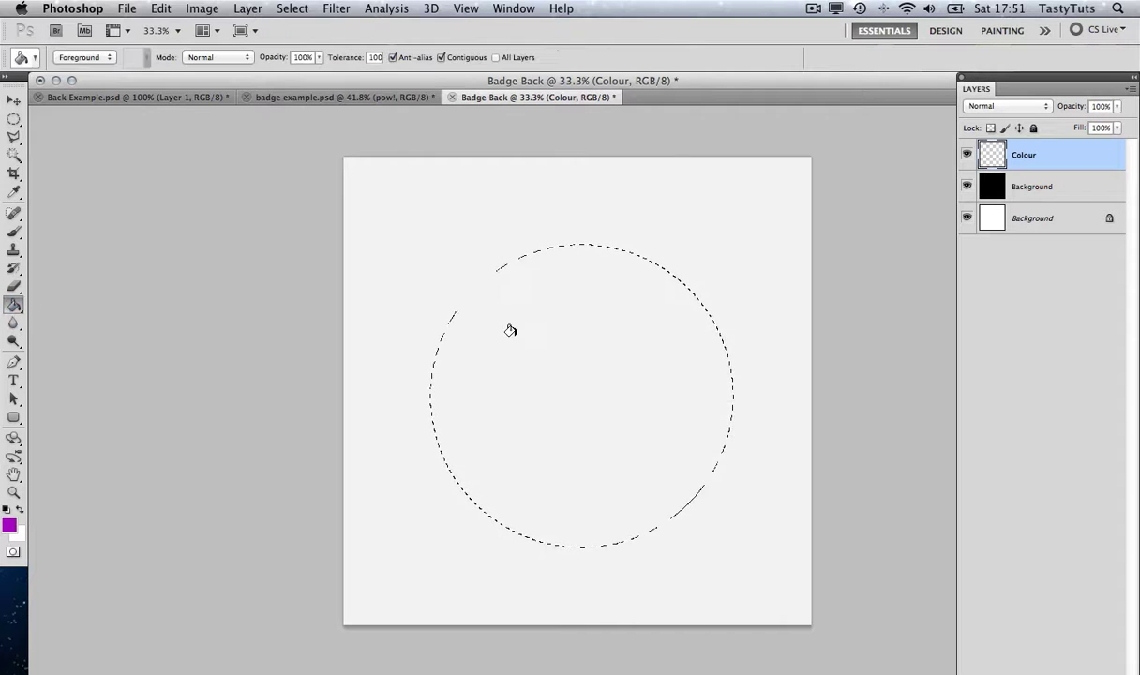
click(568, 333)
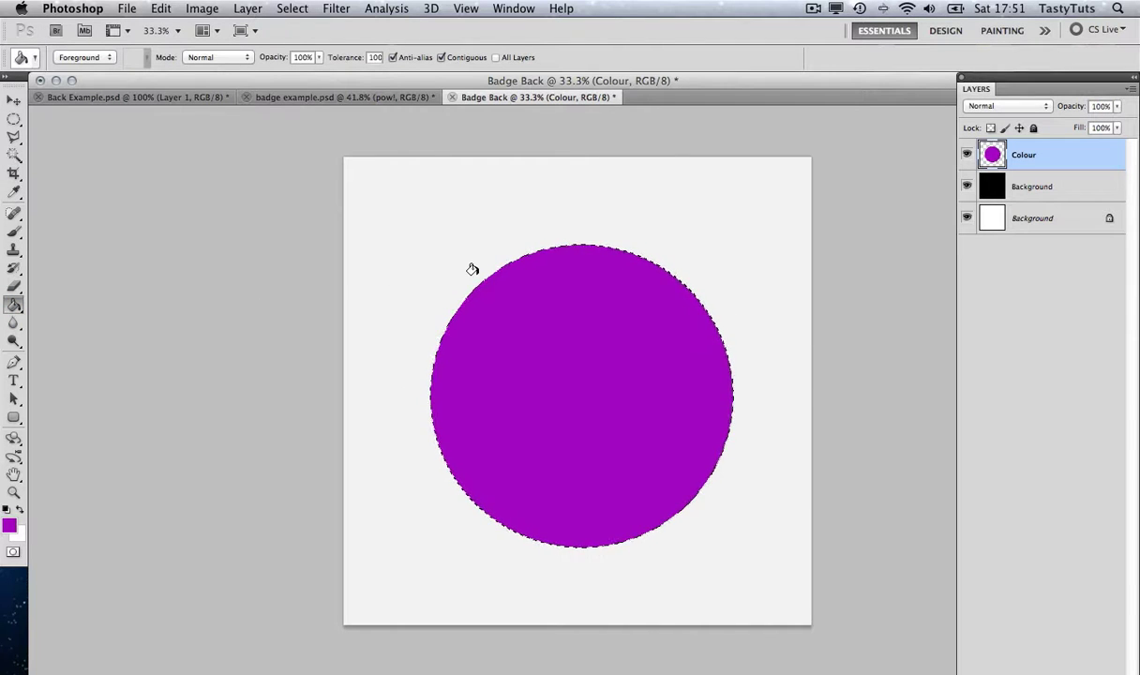
key(super+d)
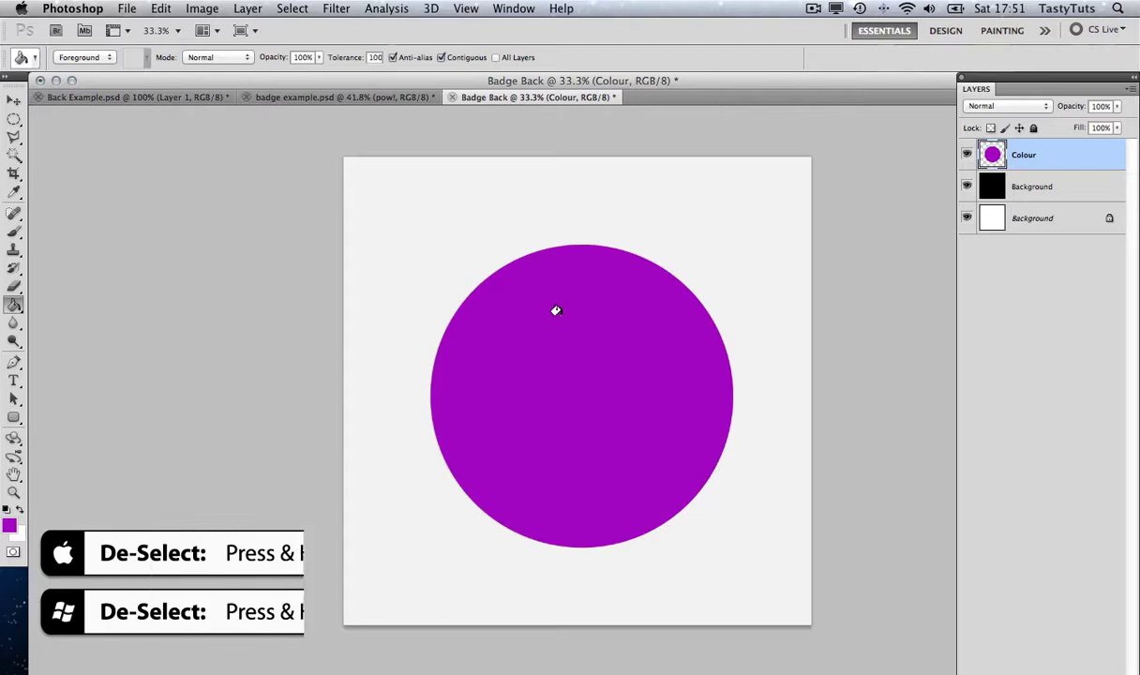
key(v)
mouse_move(598, 368)
mouse_down()
mouse_move(583, 343)
mouse_move(599, 354)
mouse_move(588, 358)
mouse_up()
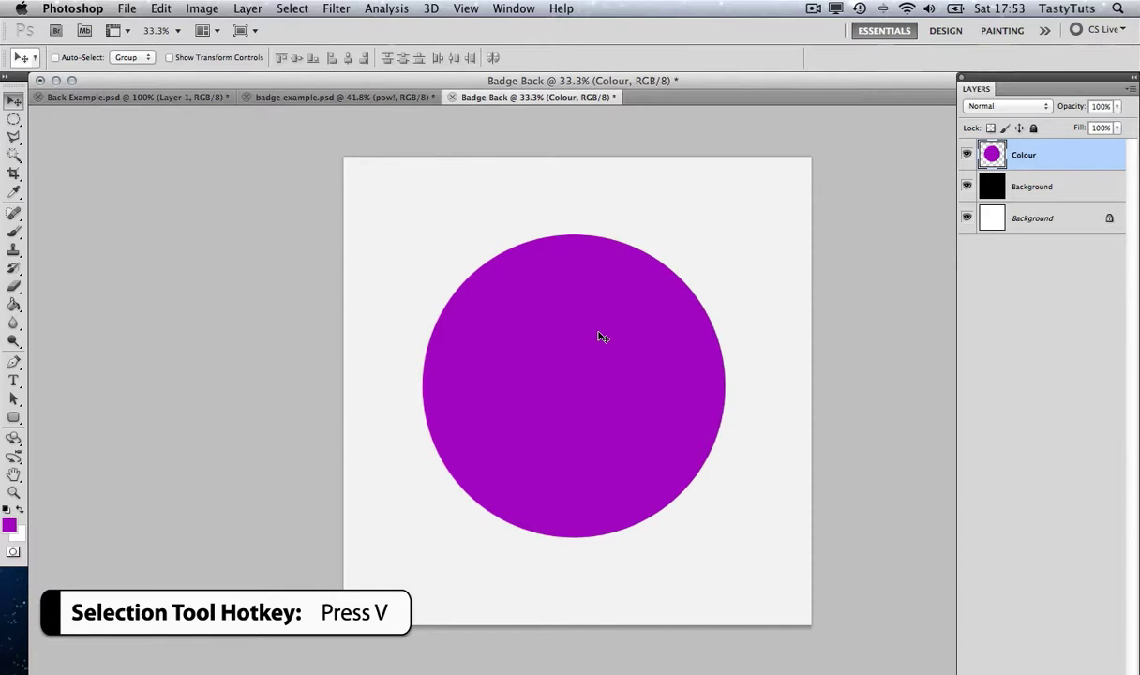
Step: Add a new layer named "Base" above the Colour layer
key(super+shift+n)
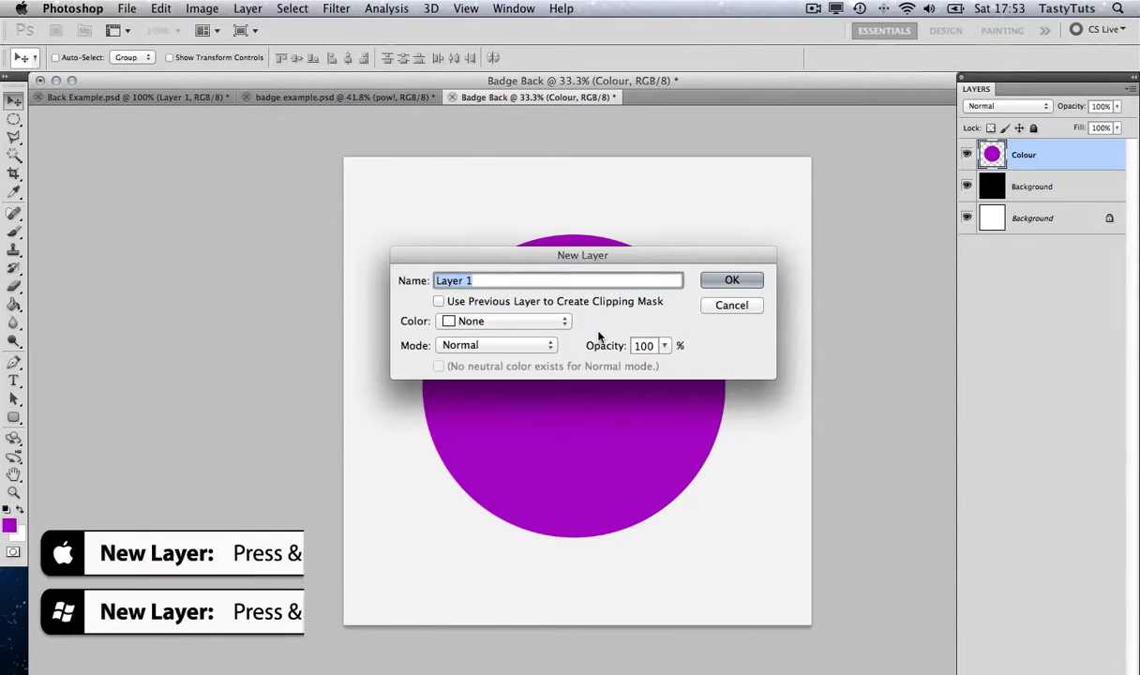
text(Base)
click(726, 280)
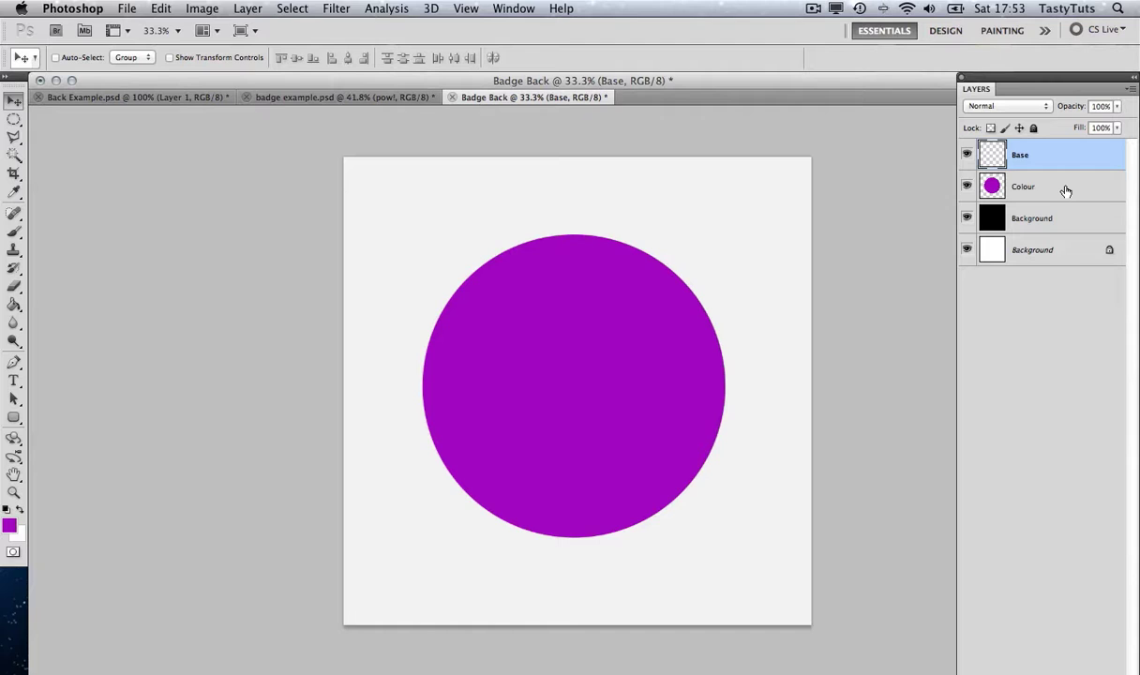
Step: Select the purple circle on the Colour layer with the Magic Wand tool
click(1066, 192)
click(15, 154)
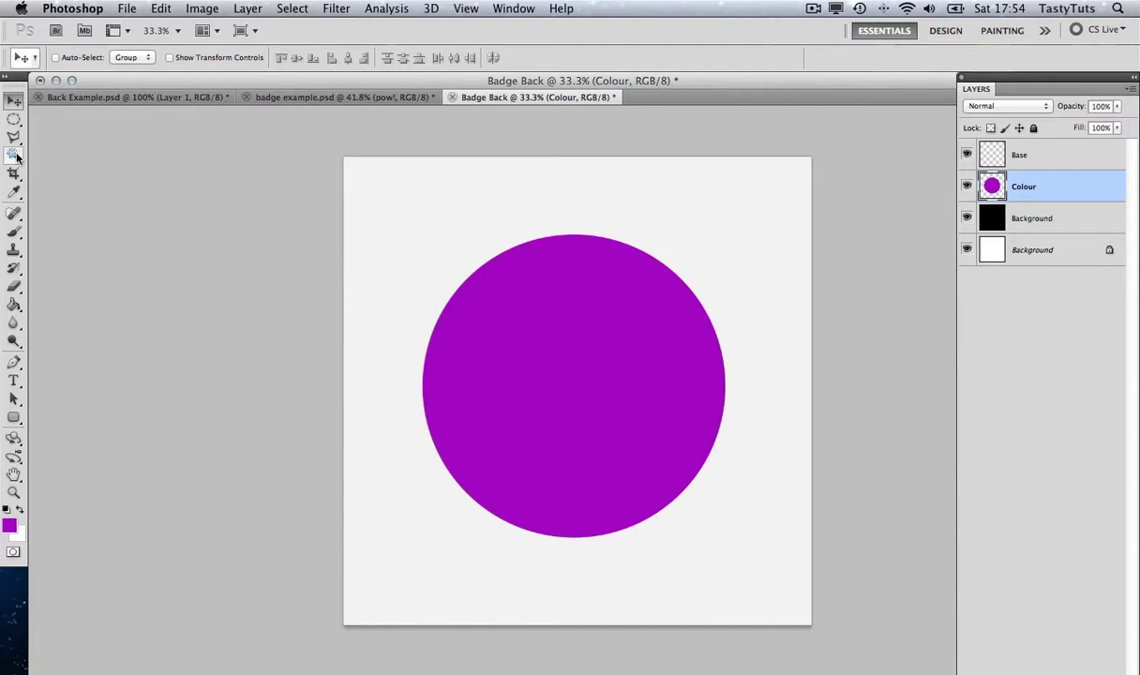
click(15, 155)
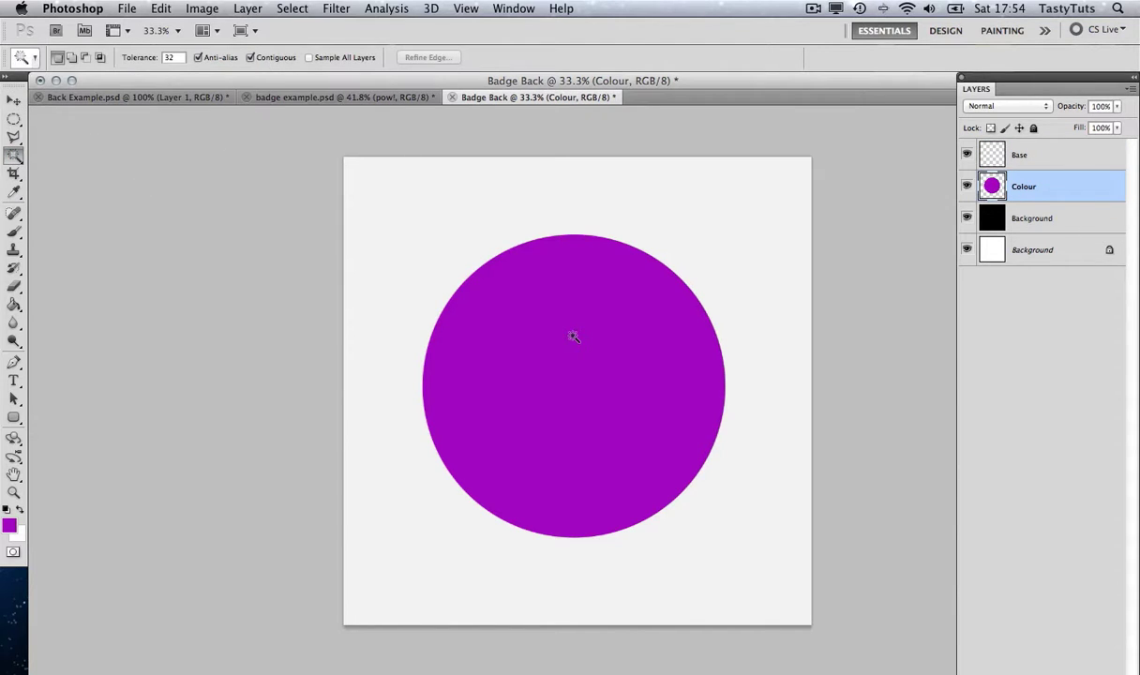
click(576, 339)
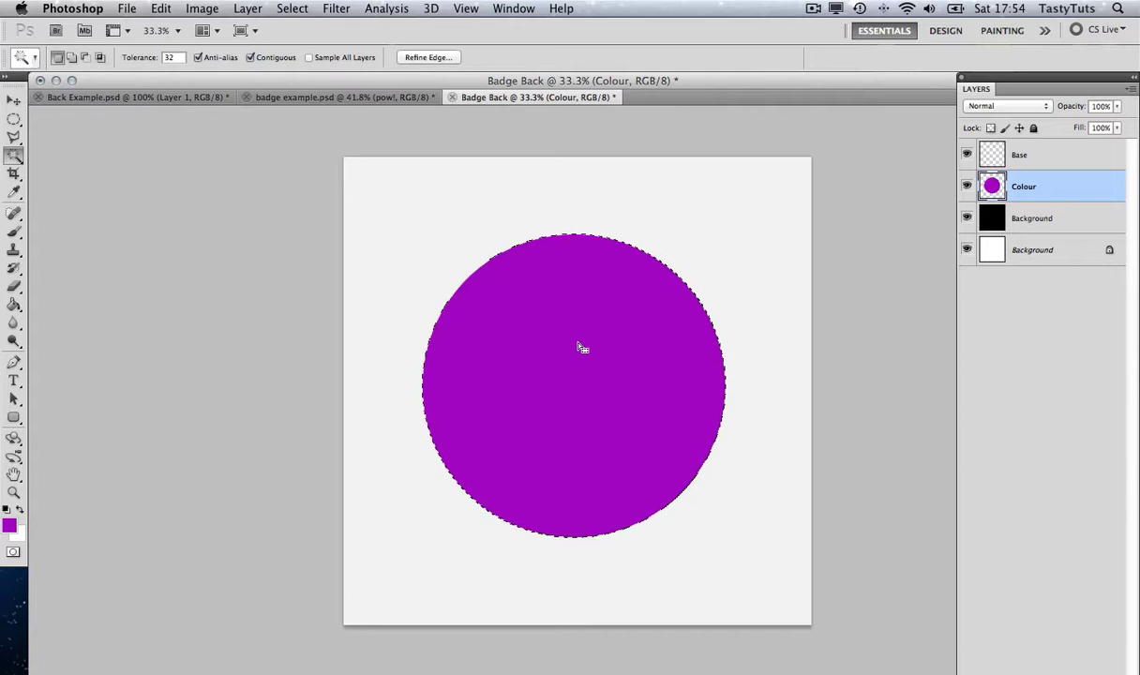
Step: Fill the circular selection with white on the Base layer, then clear the selection
click(1058, 155)
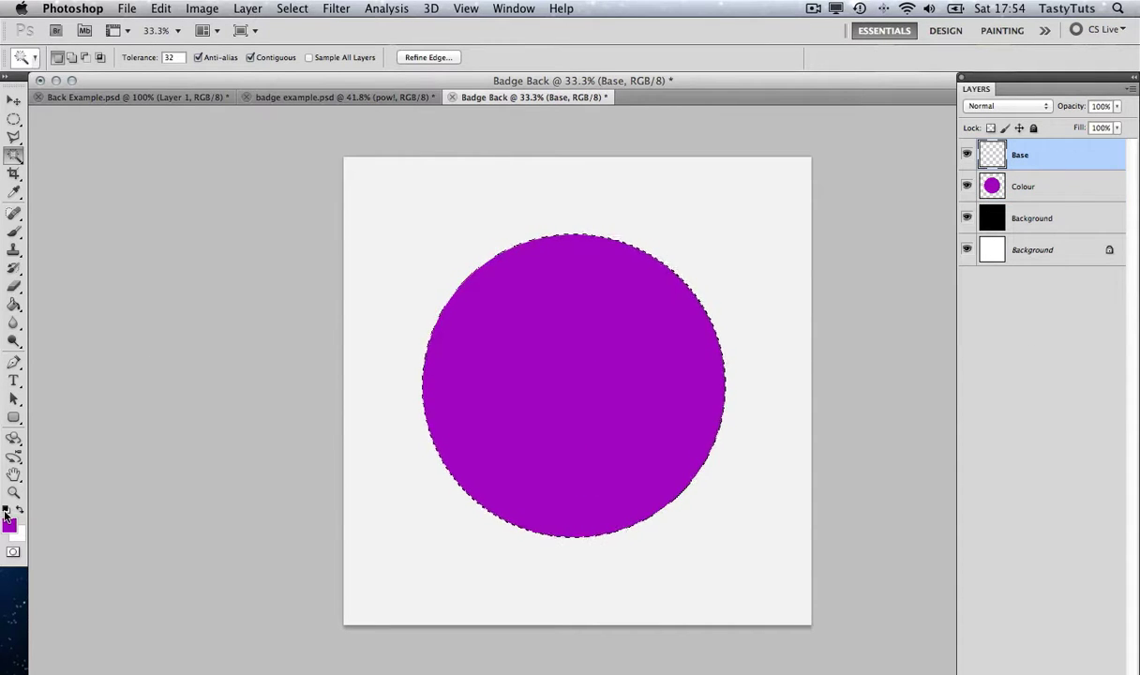
key(x)
click(14, 305)
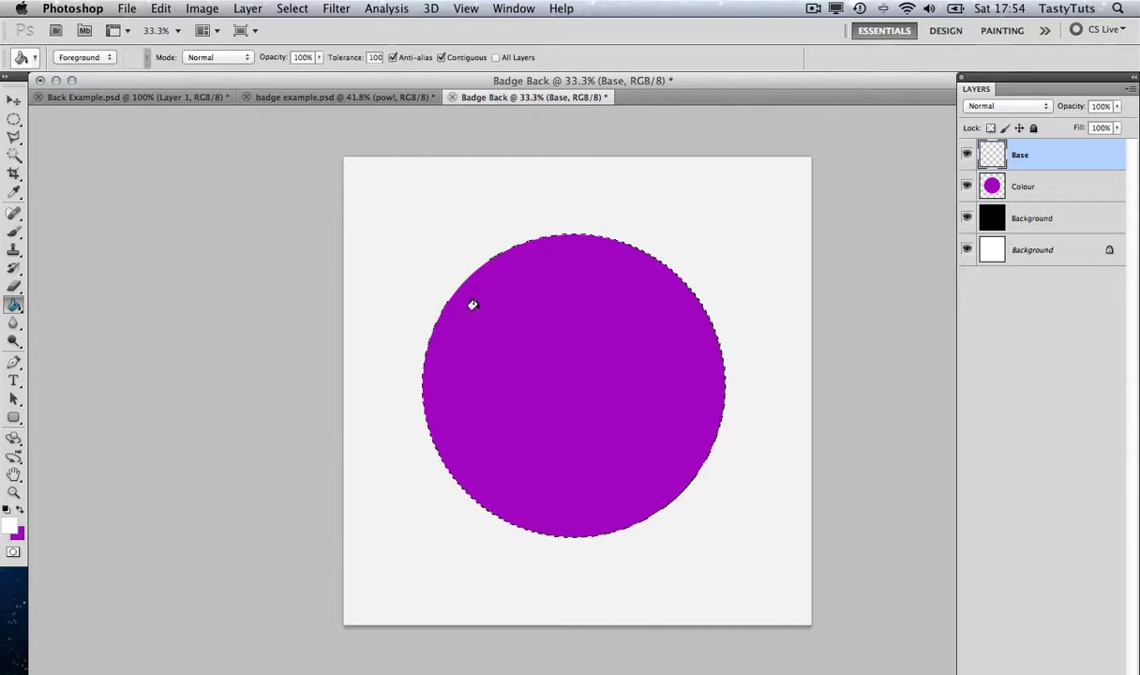
click(570, 321)
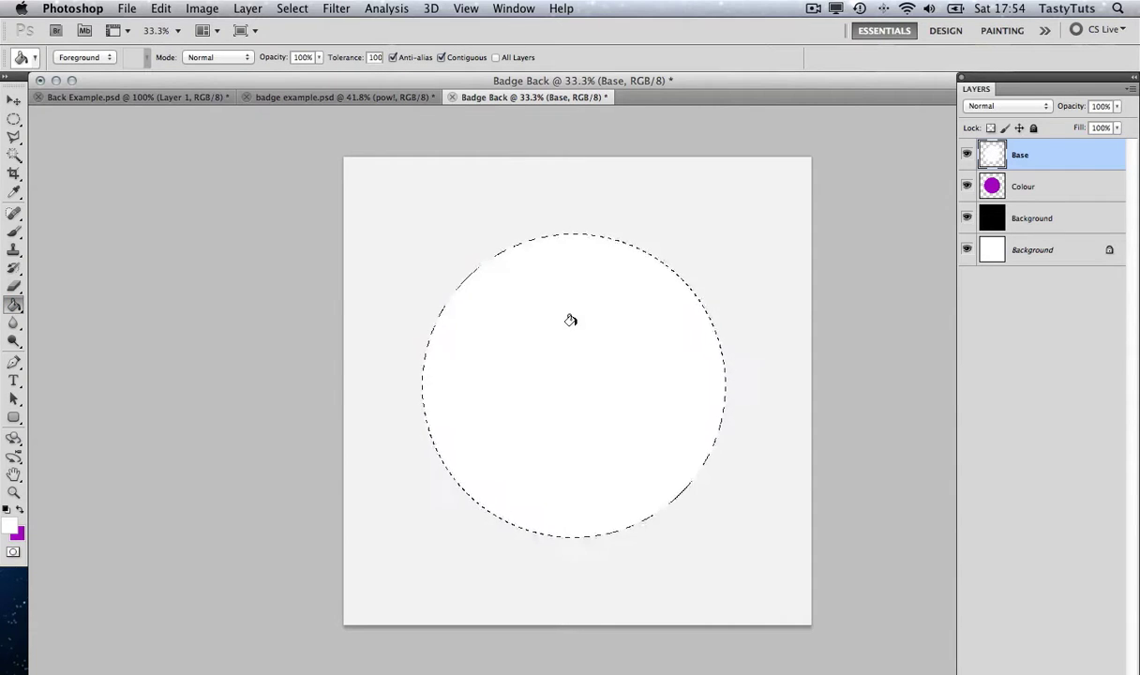
key(super+d)
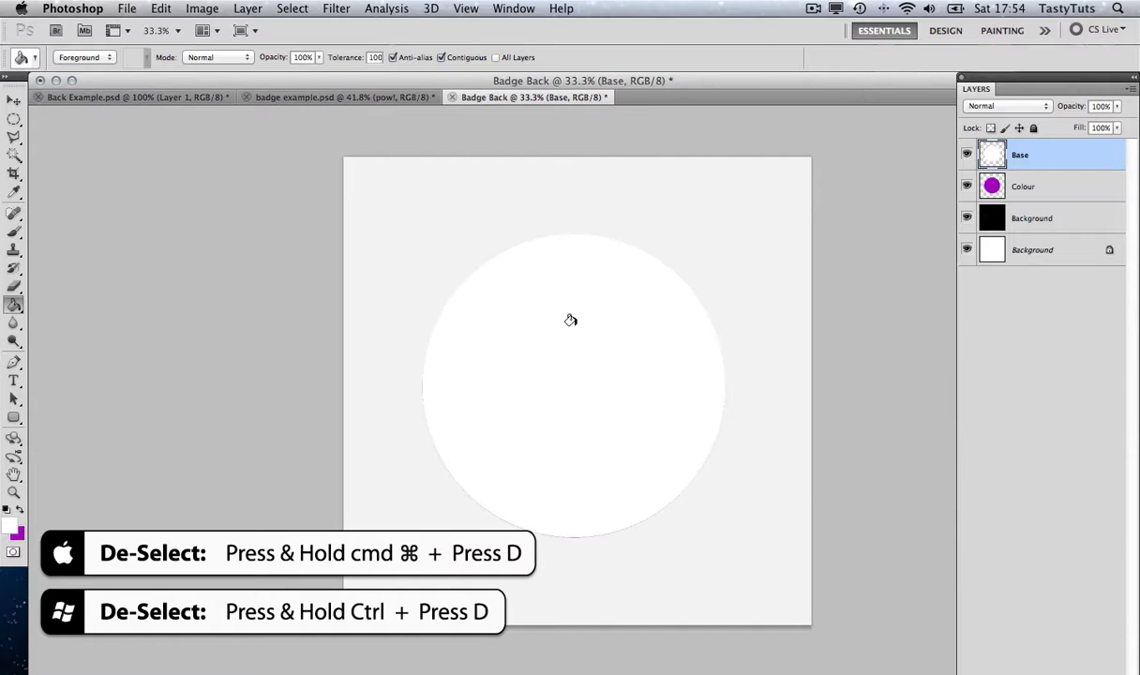
Step: Scale the white Base circle proportionally about its centre to about 94.5%, exposing a thin purple ring around it
key(v)
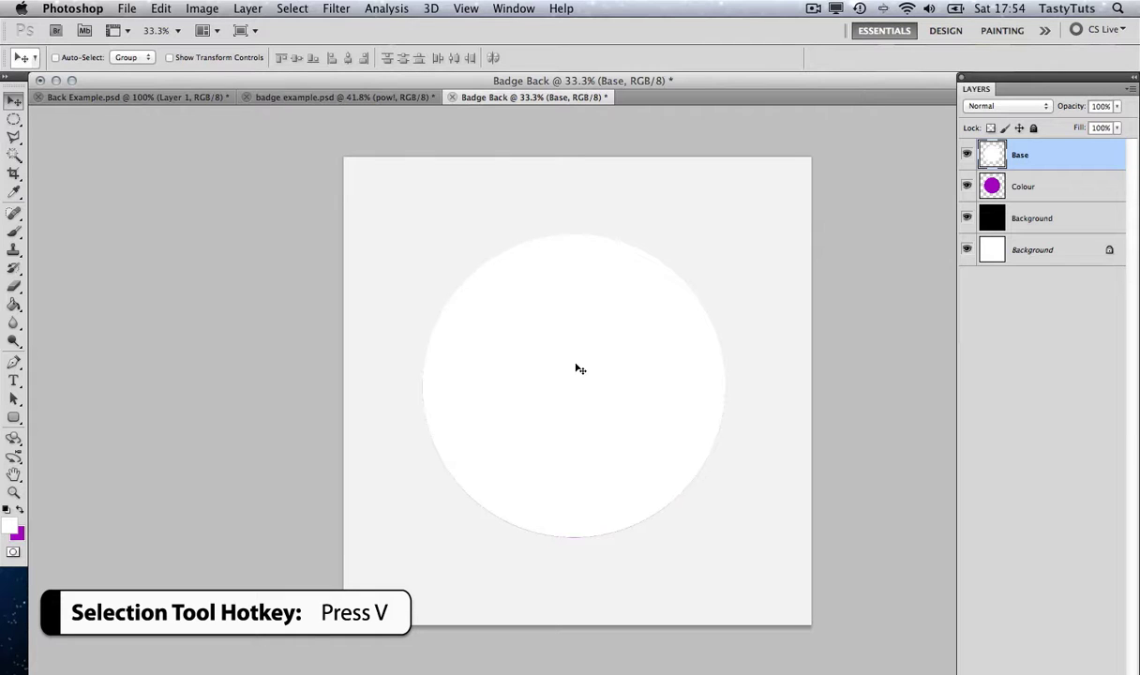
key(super+t)
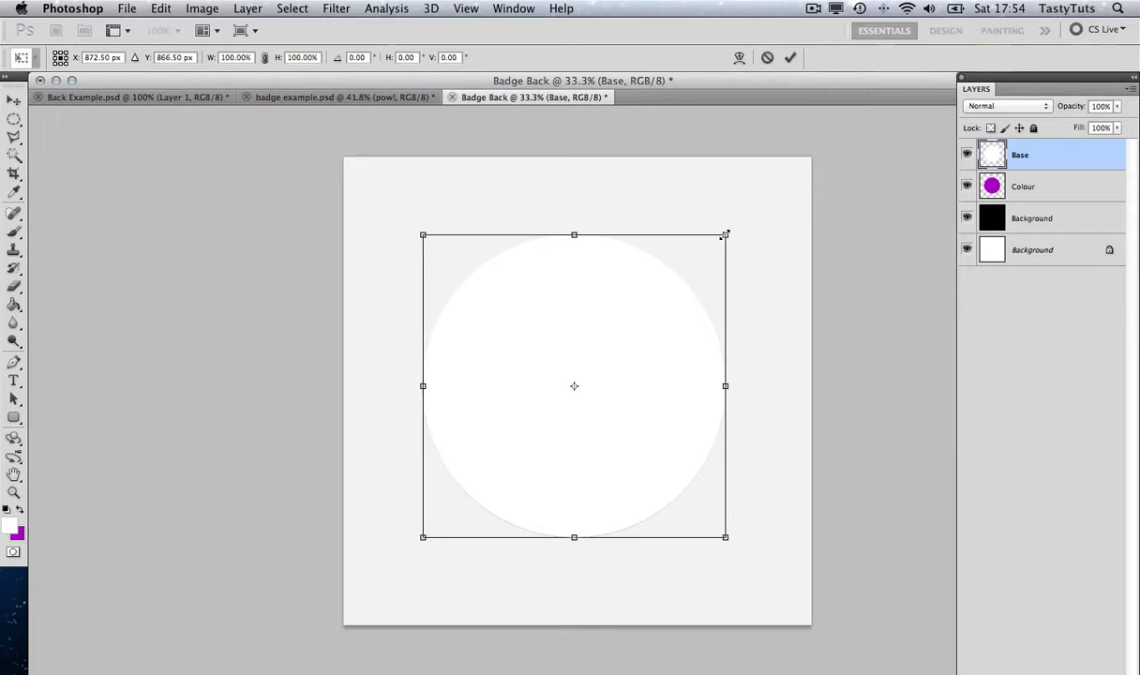
drag(725, 234, 715, 244)
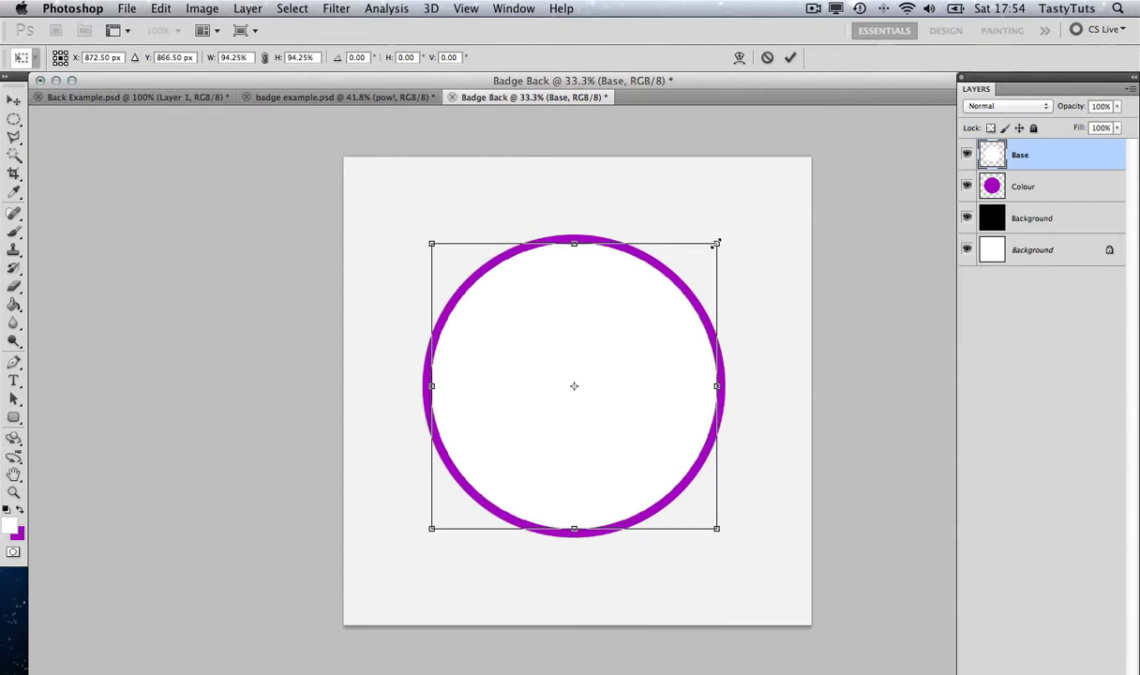
drag(716, 244, 718, 243)
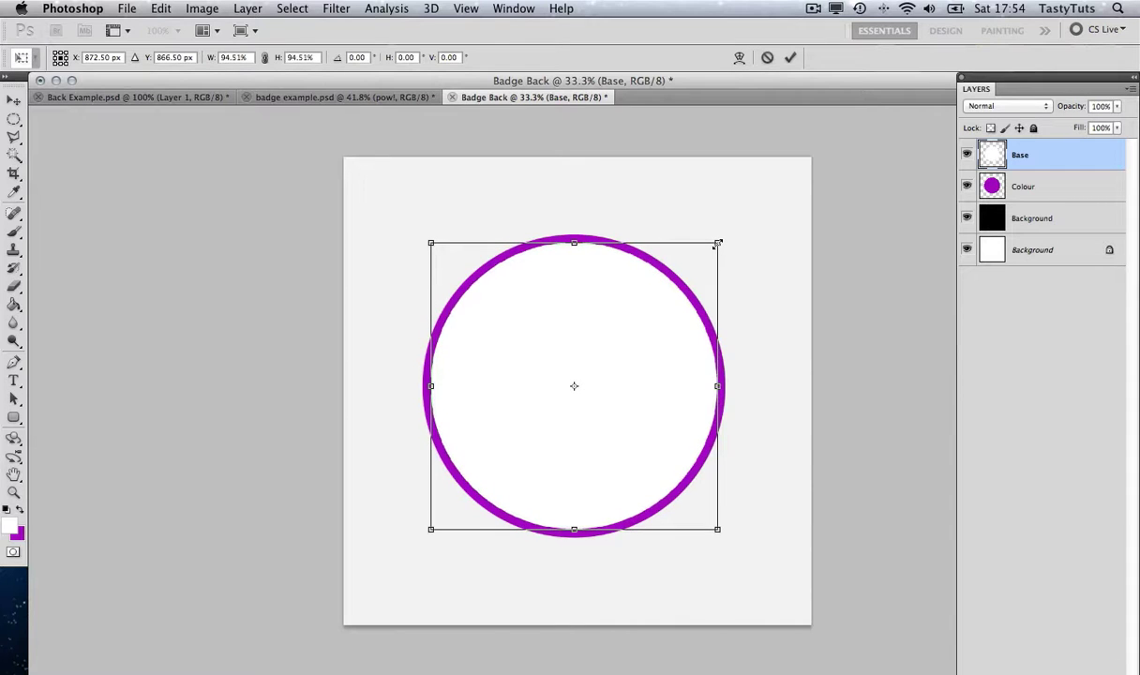
key(Return)
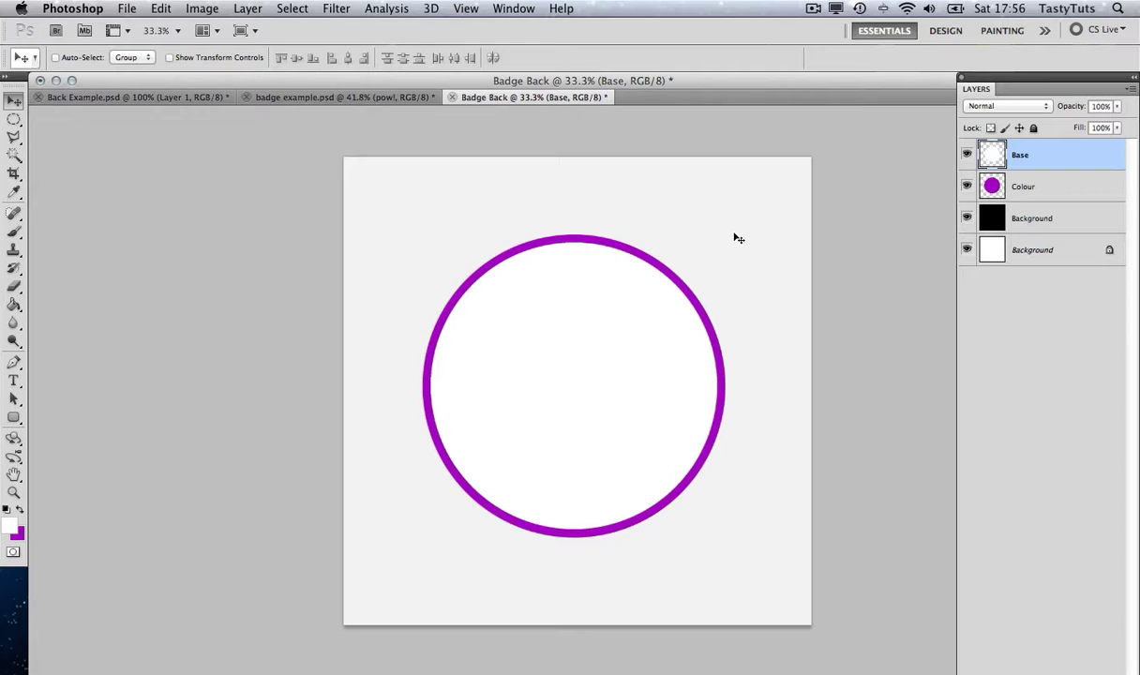
Step: Duplicate the Base layer within the Badge Back document as "Inner Shadow"
right_click(1050, 158)
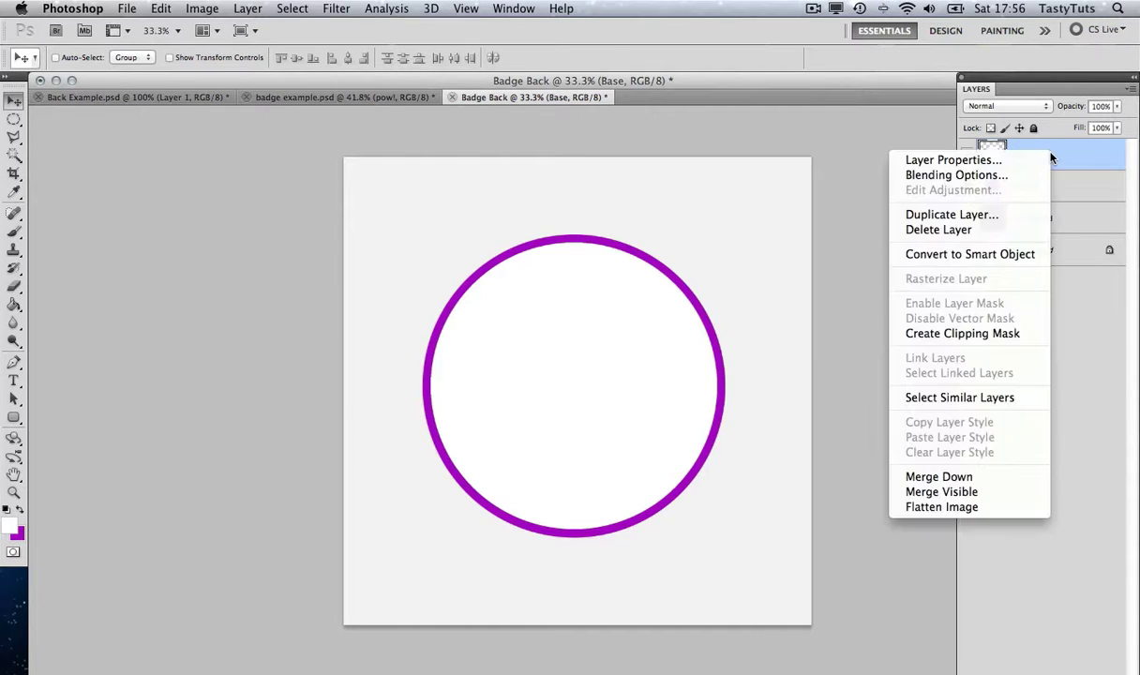
click(979, 214)
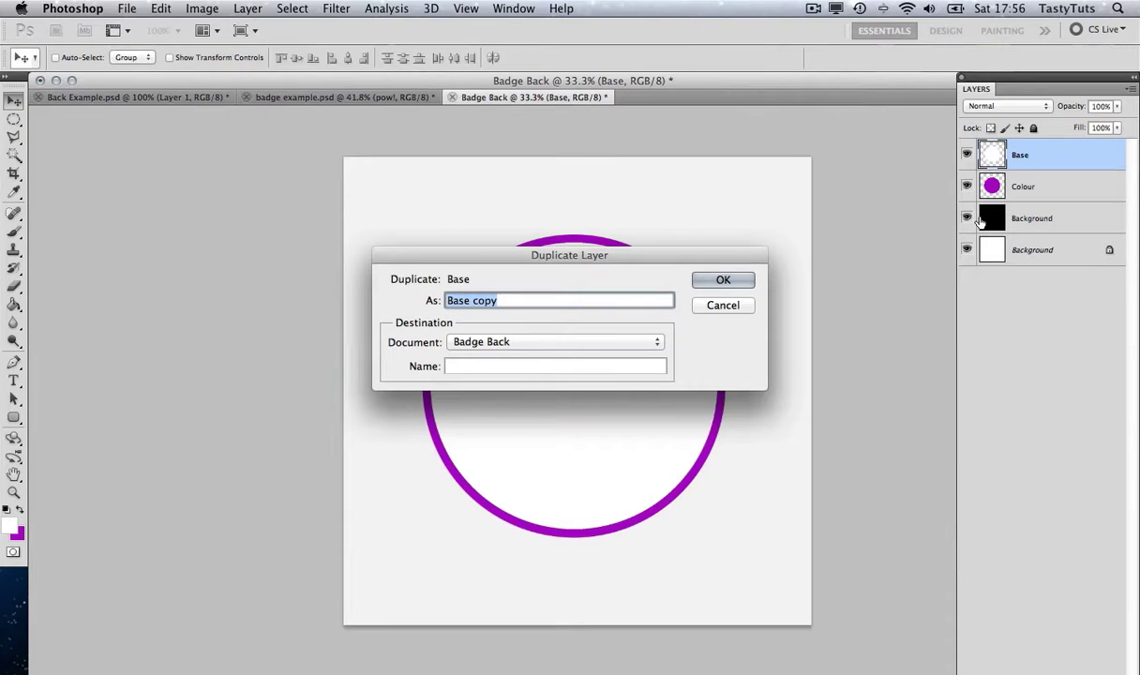
text(U)
key(BackSpace)
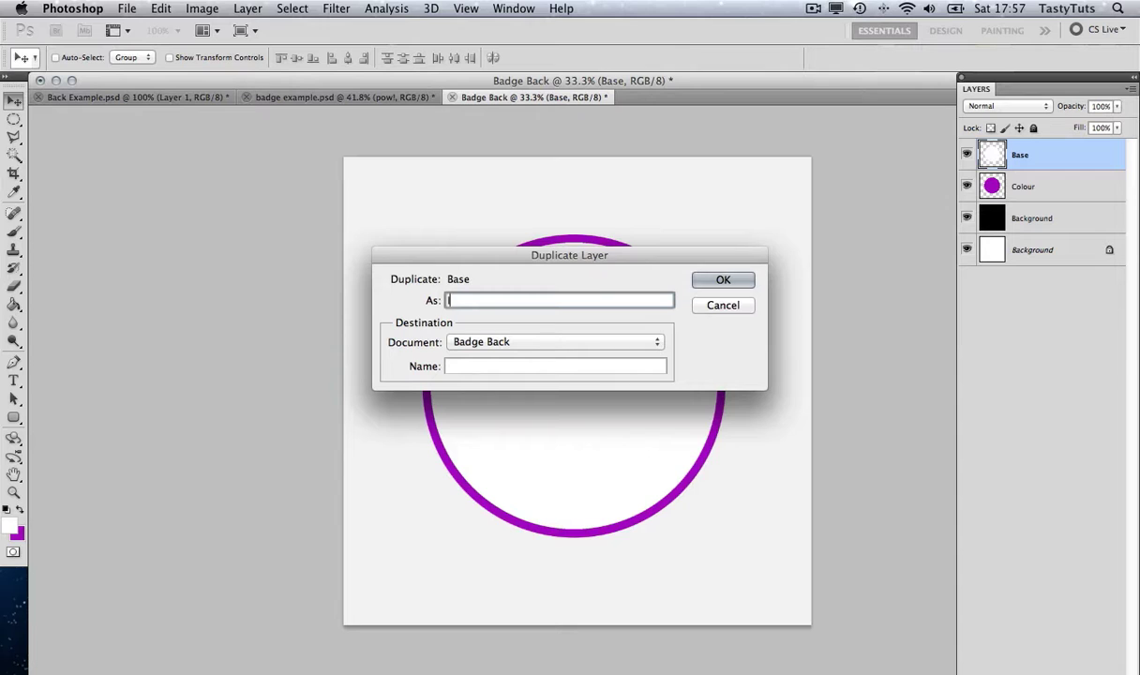
text(Inner Shadow)
click(739, 279)
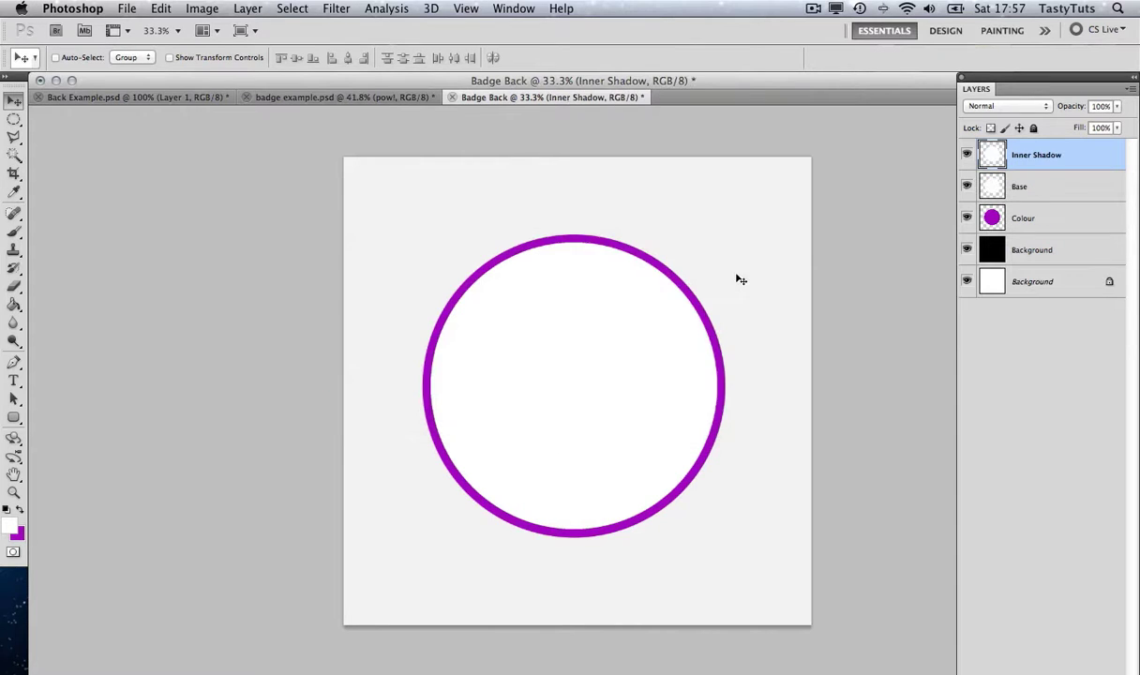
Step: Apply an Inner Shadow style to the Inner Shadow layer with 40% opacity, 18 px distance and 21 px size
double_click(1086, 161)
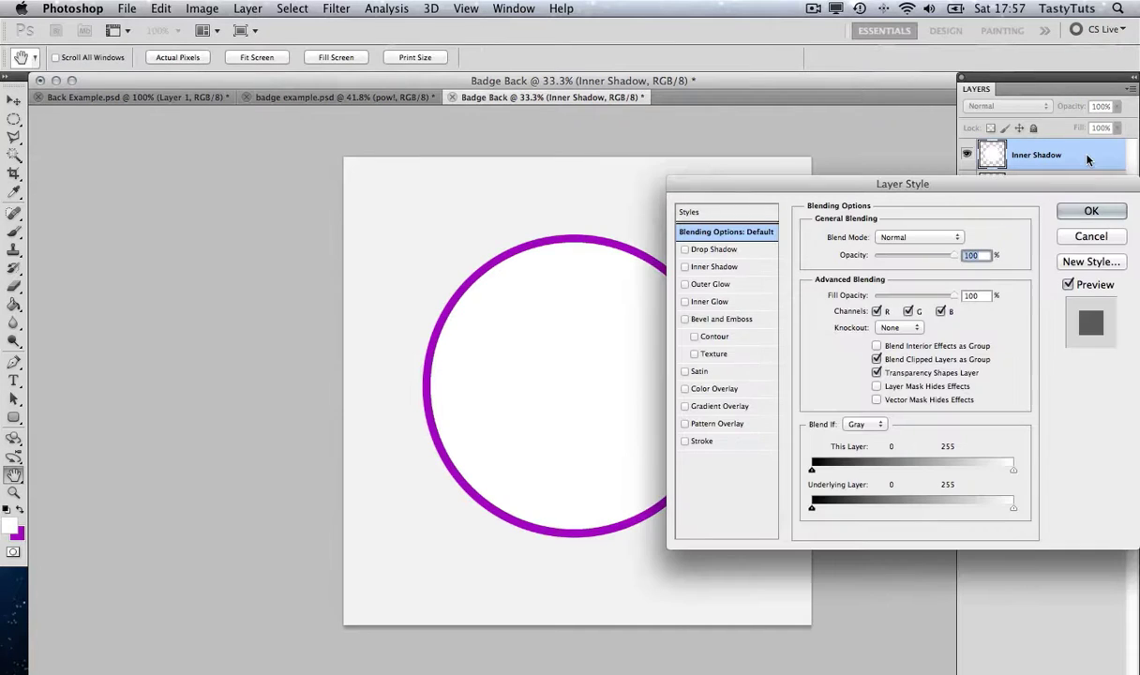
click(698, 268)
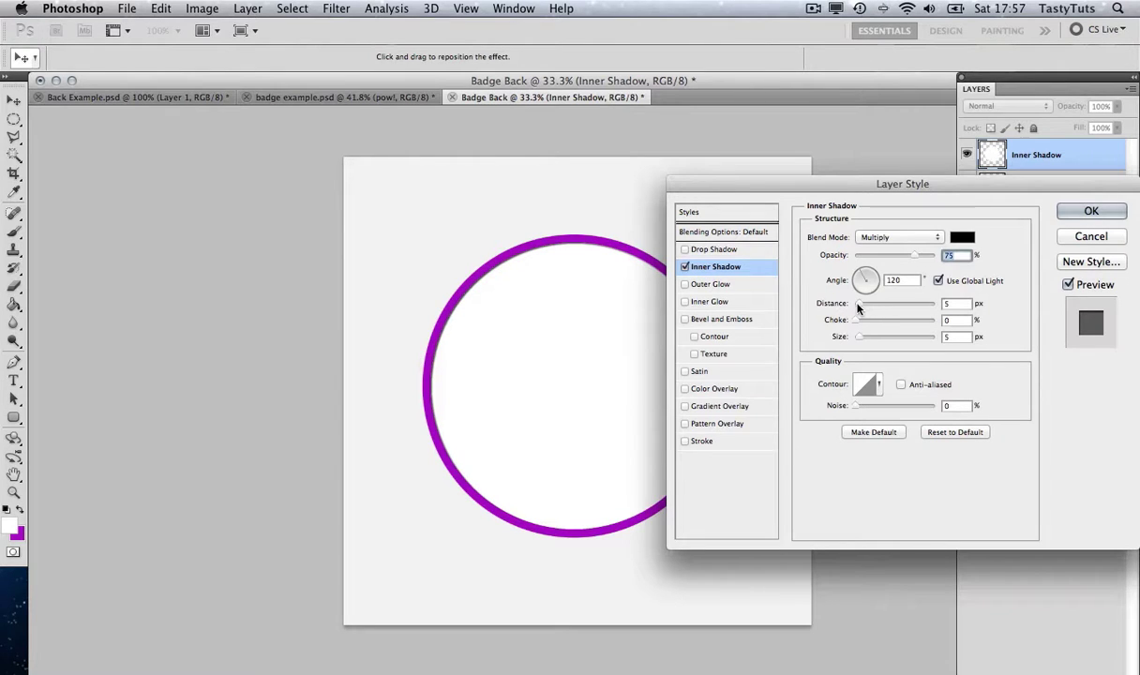
drag(858, 306, 886, 258)
drag(892, 259, 888, 259)
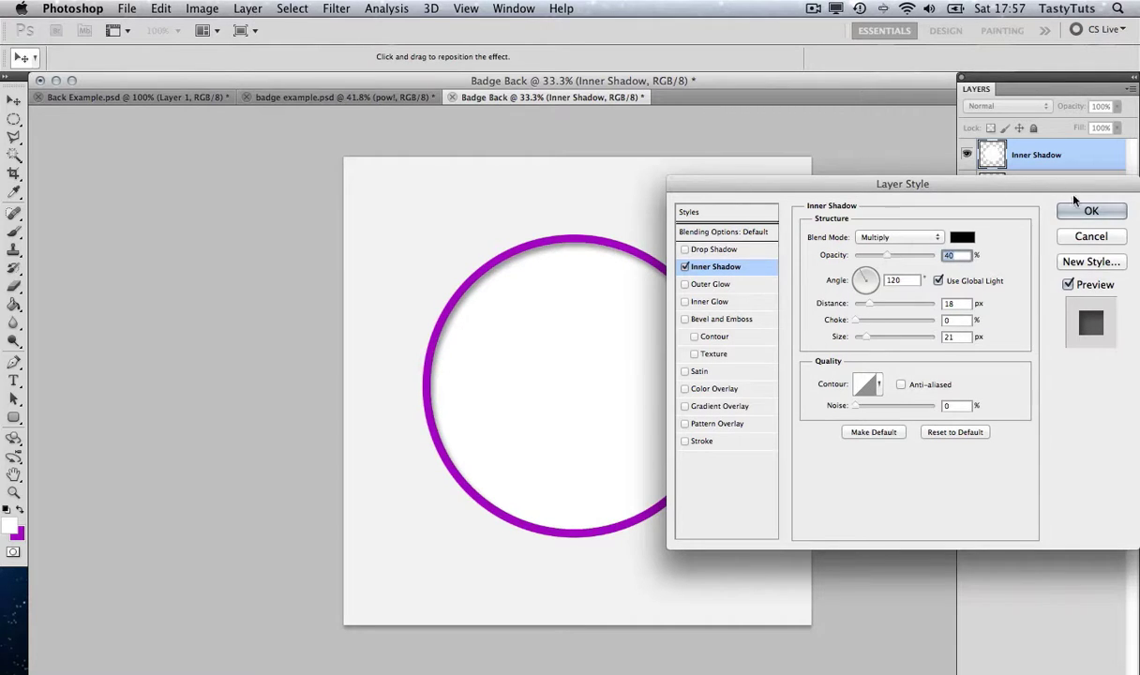
click(1090, 211)
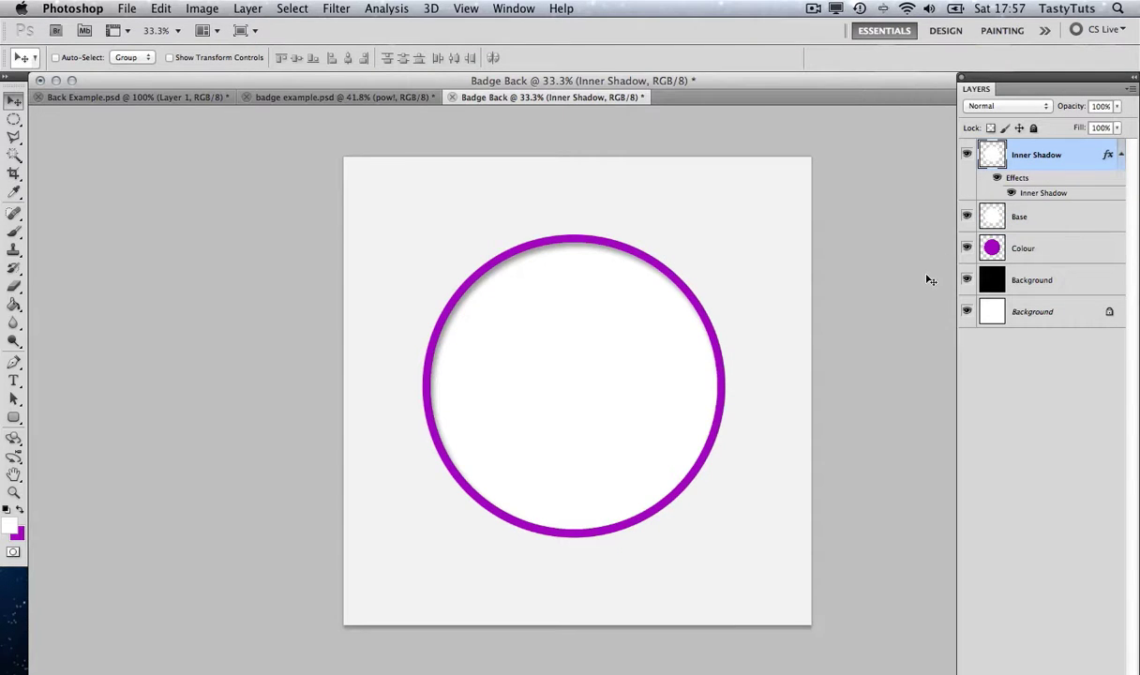
Step: Scale the Inner Shadow circle proportionally about its centre to about 96%
key(ctrl+t)
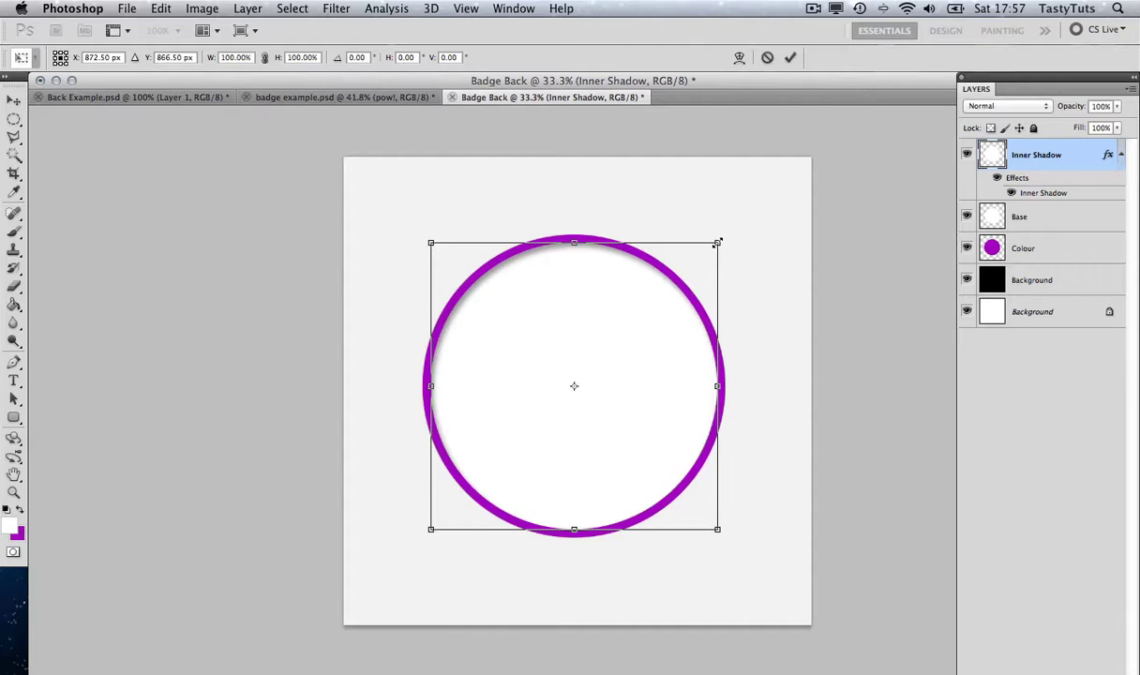
drag(718, 242, 712, 246)
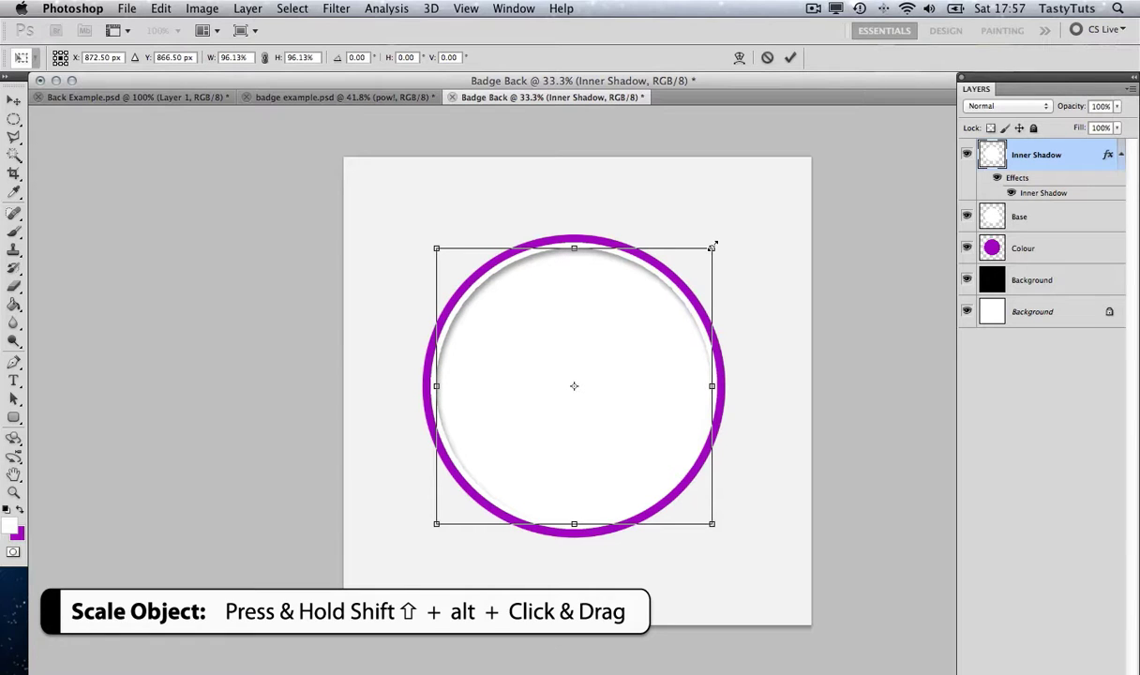
key(Return)
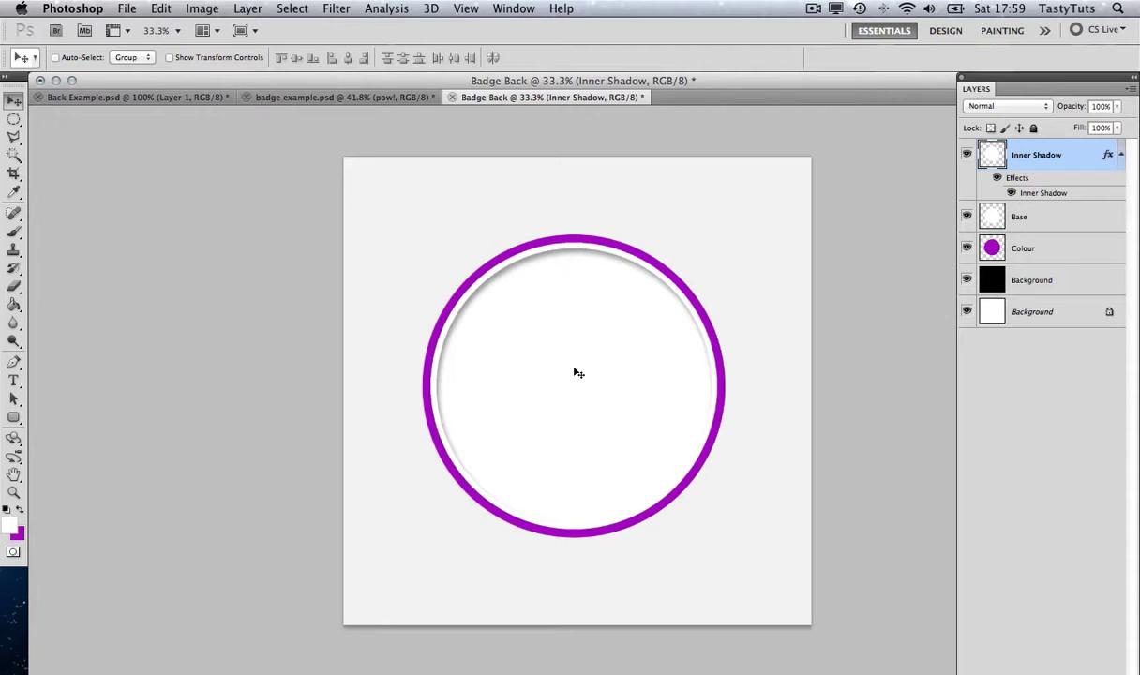
Step: Show the rulers and place a vertical and a horizontal guide crossing at the circle's centre
key(super+r)
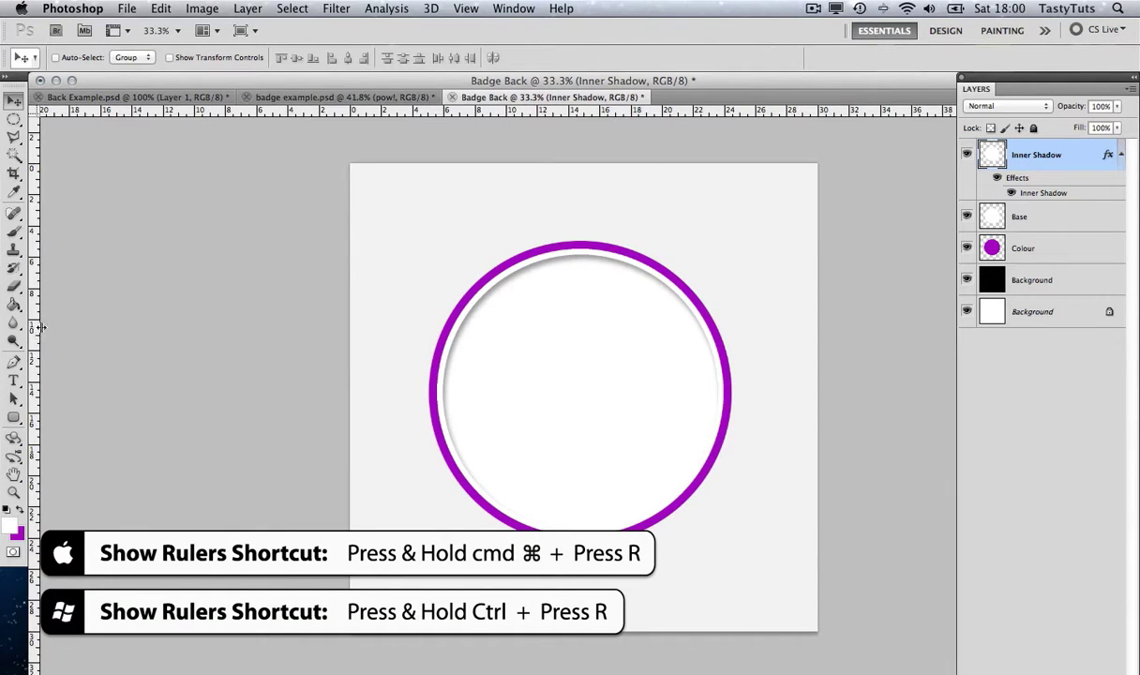
drag(41, 327, 579, 393)
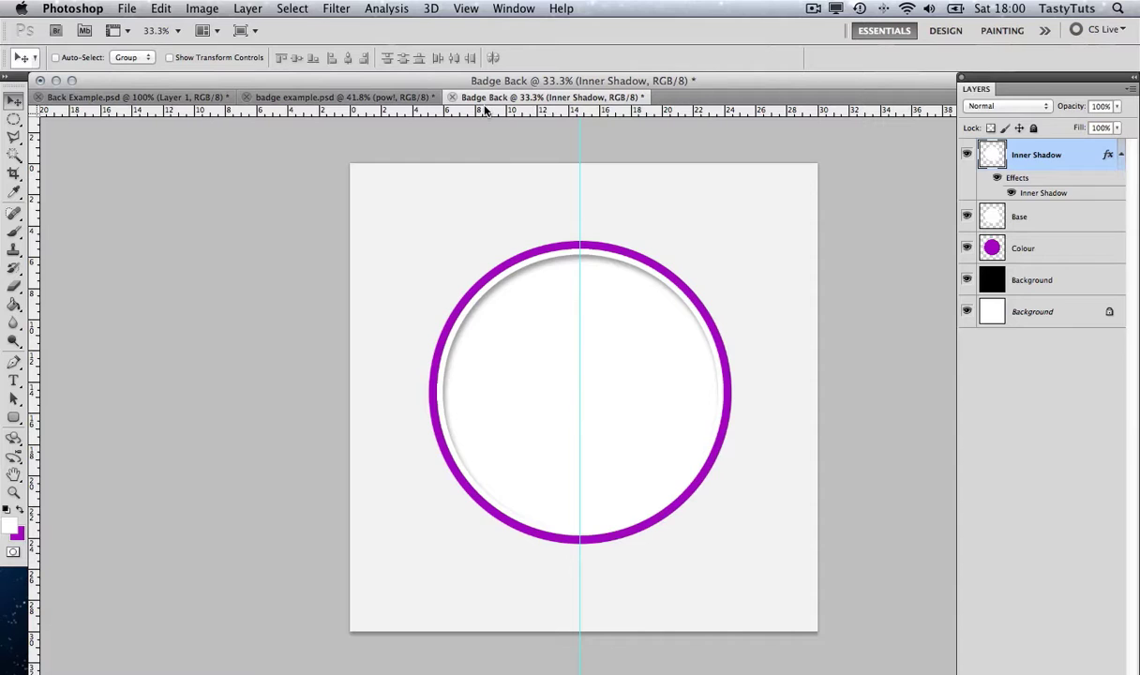
drag(484, 110, 497, 397)
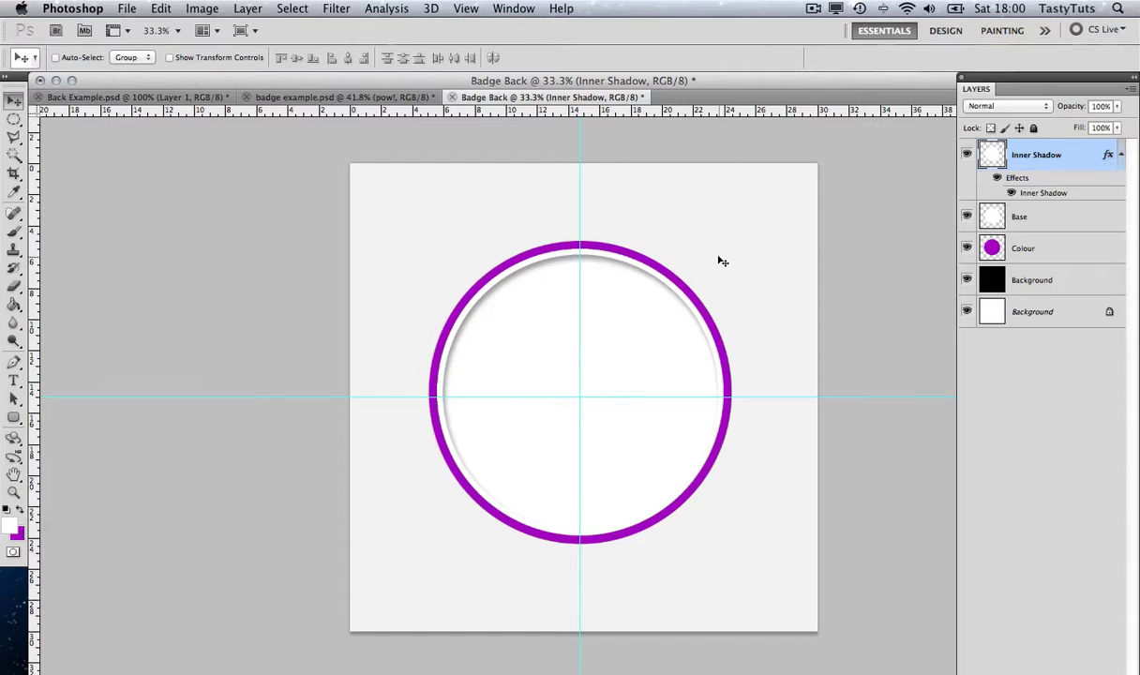
Step: Add a new layer named "Metal Effect" above the Inner Shadow layer
key(super+shift+n)
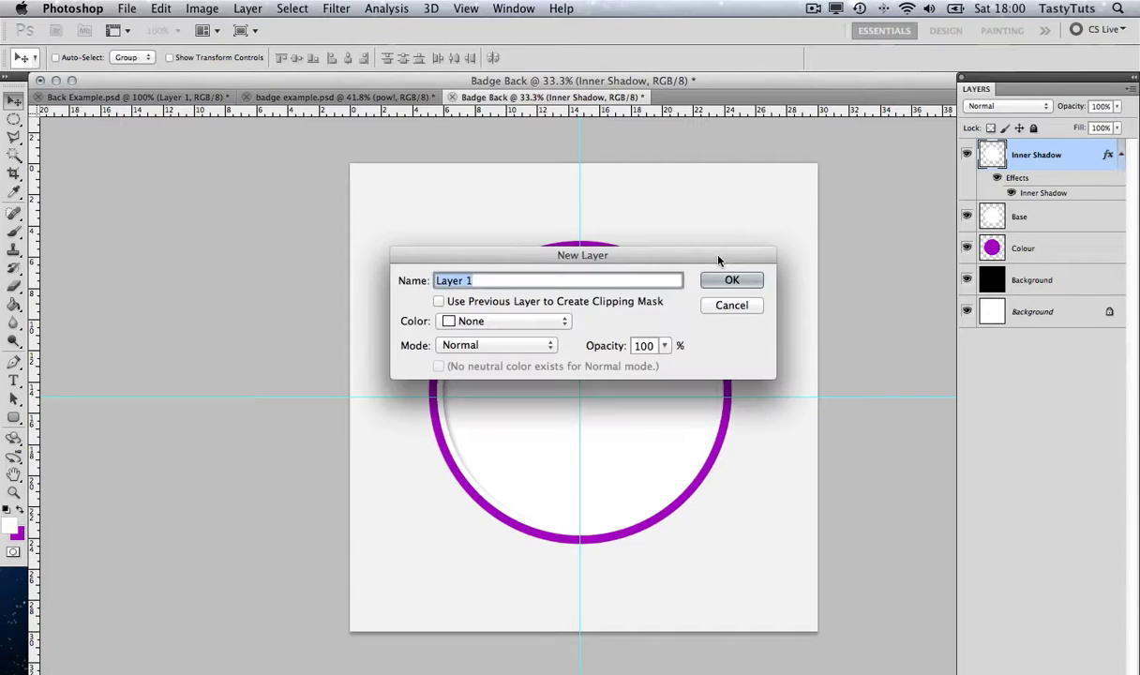
text(Metal)
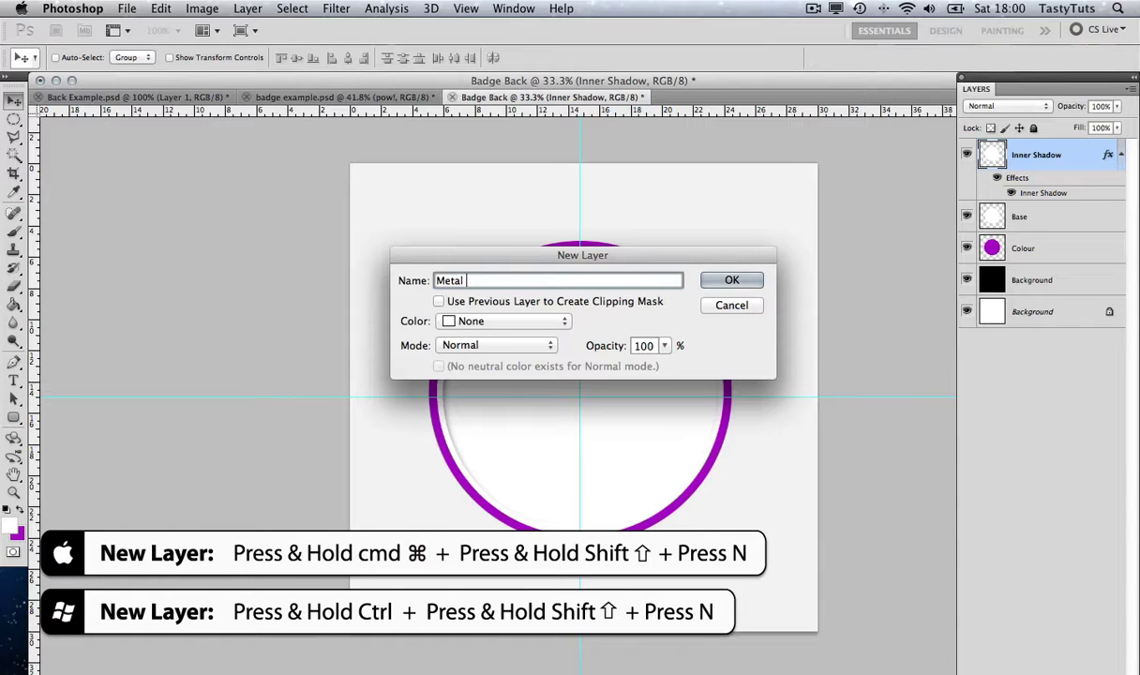
text( Effect)
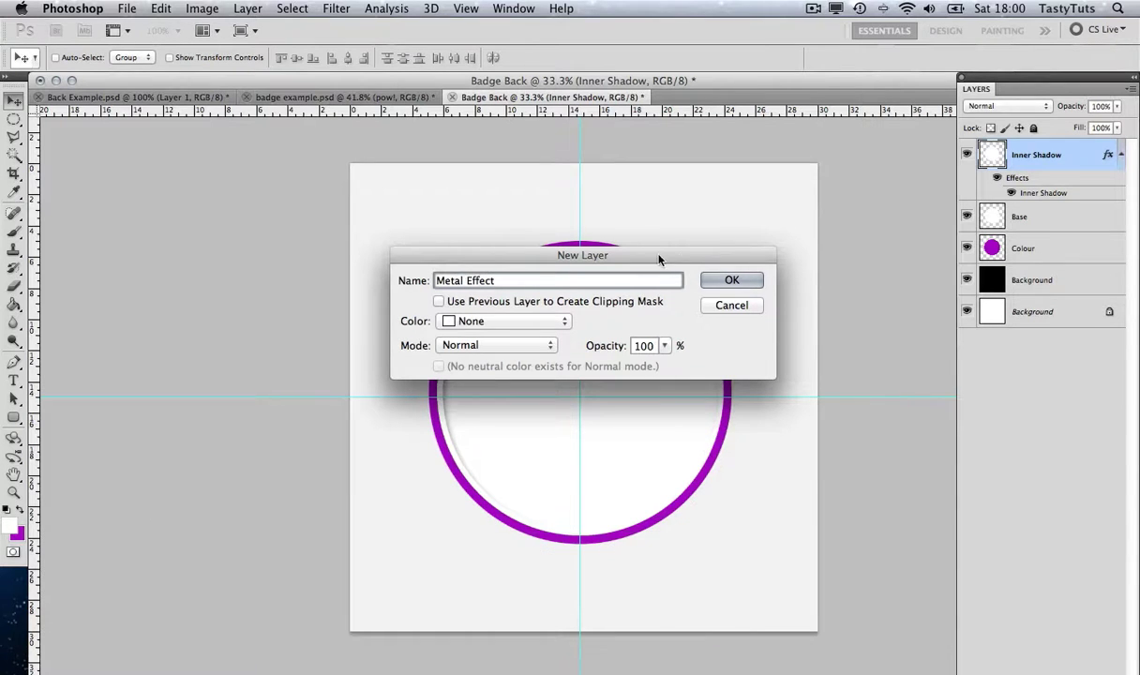
click(727, 279)
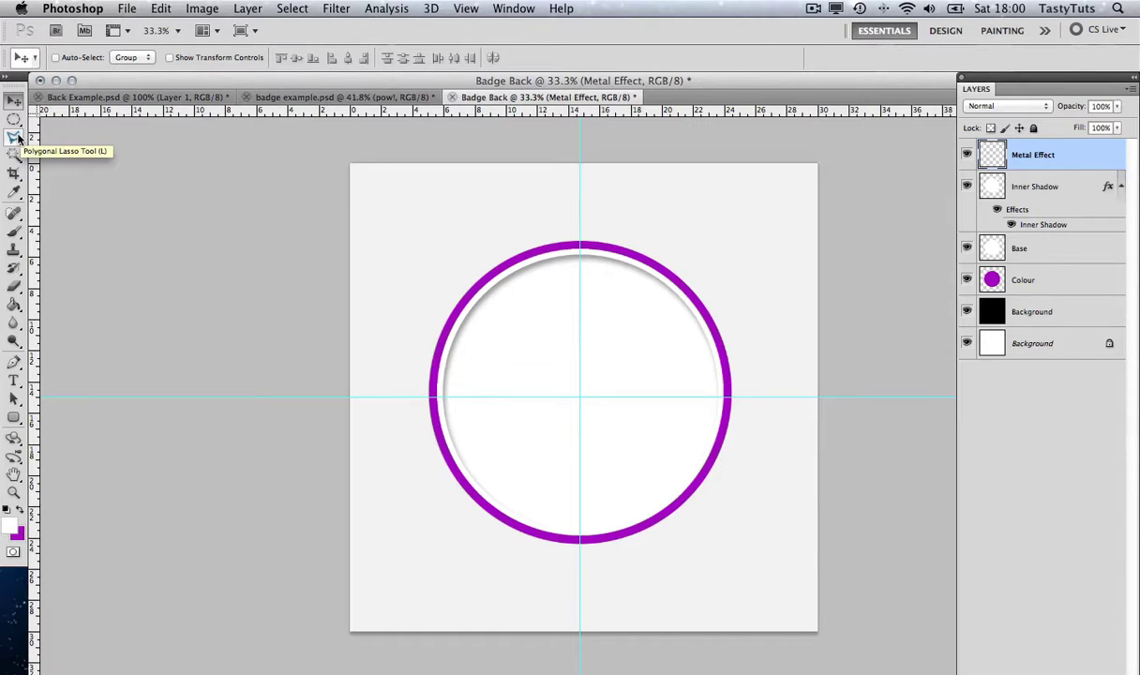
Step: Select a wedge with the Polygonal Lasso, running from the guide intersection to beyond the ring's upper-left edge
drag(18, 138, 119, 151)
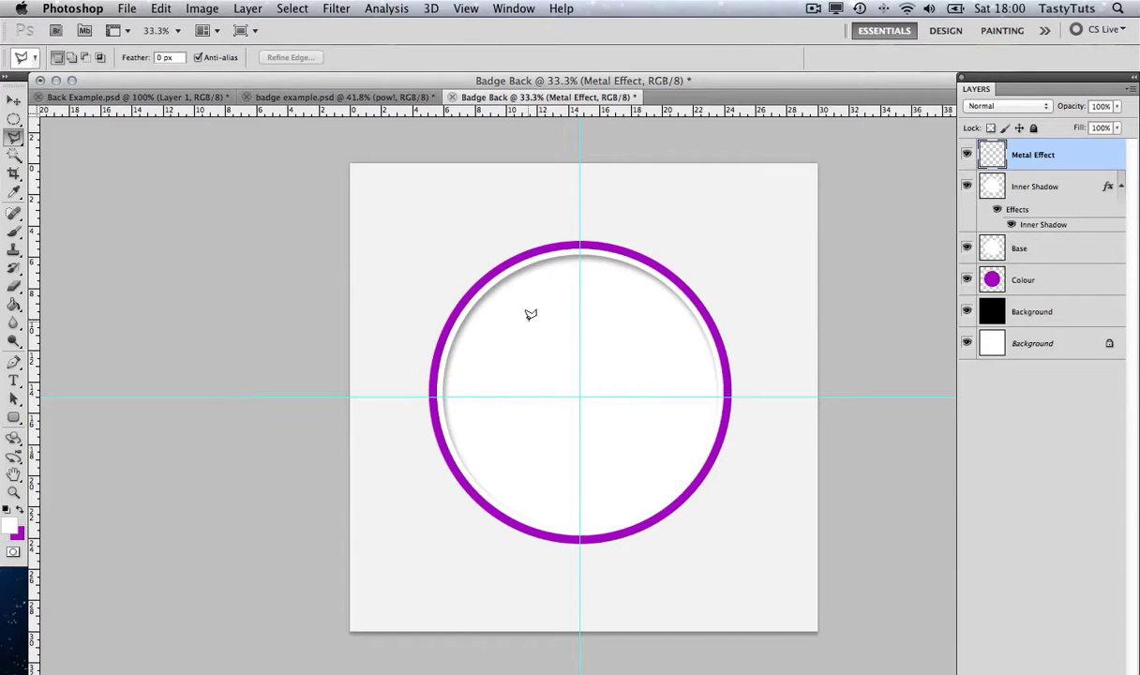
click(579, 395)
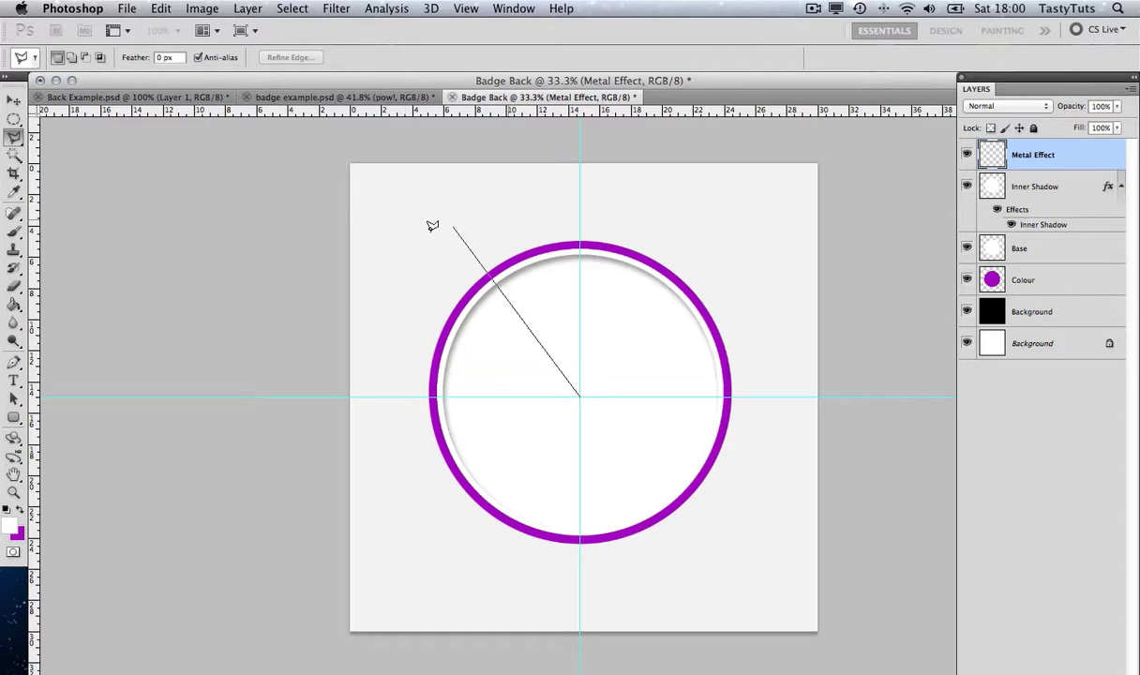
click(488, 212)
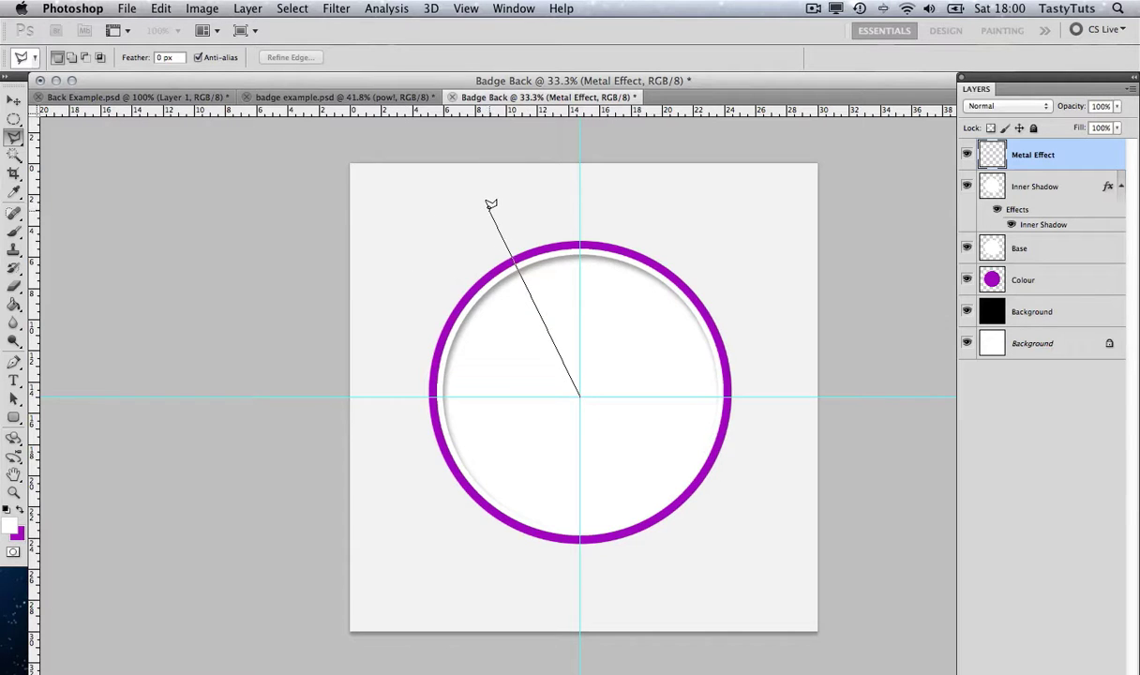
click(412, 301)
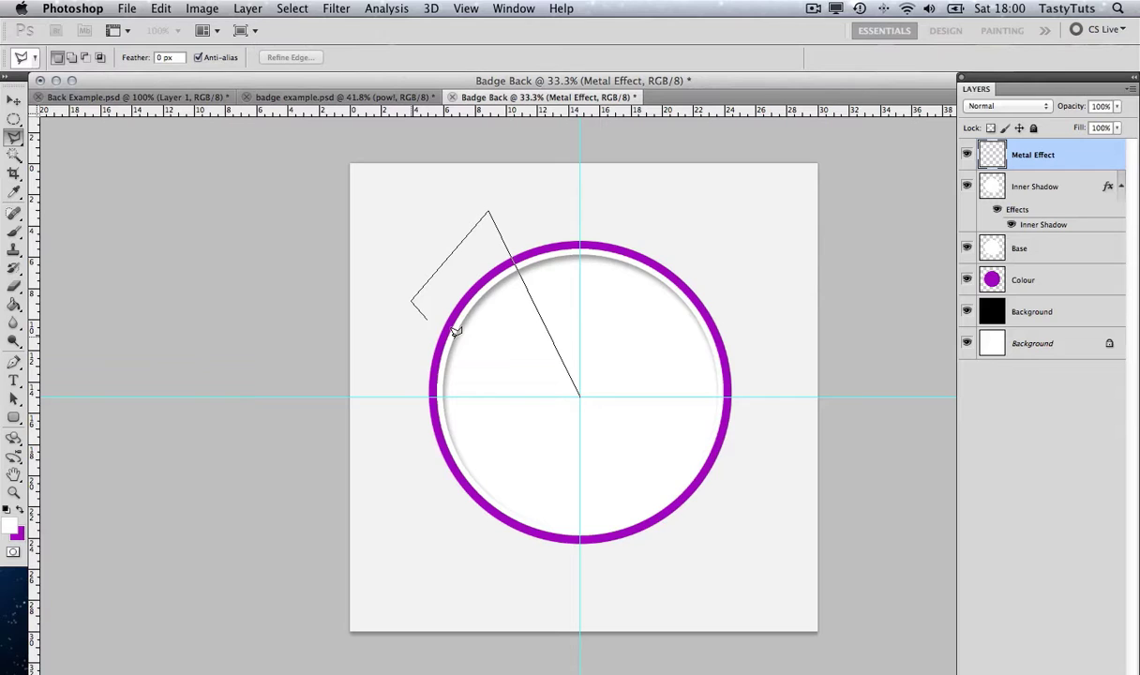
click(579, 392)
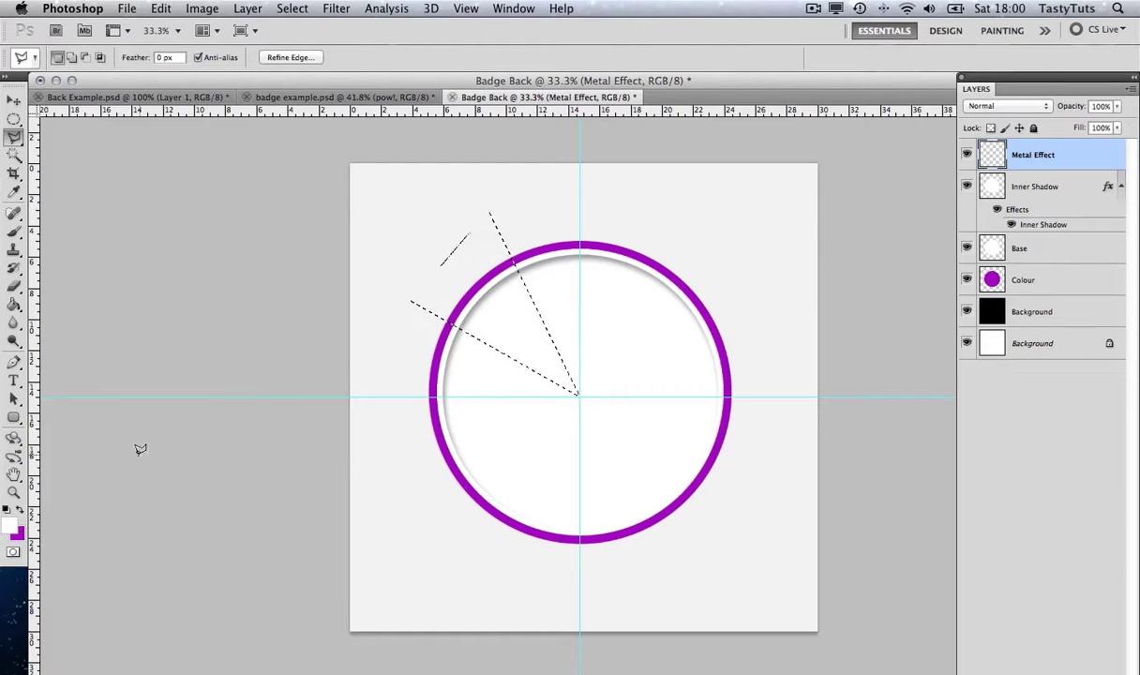
Step: Fill the wedge selection with black on the Metal Effect layer, then clear the selection
click(5, 509)
click(14, 305)
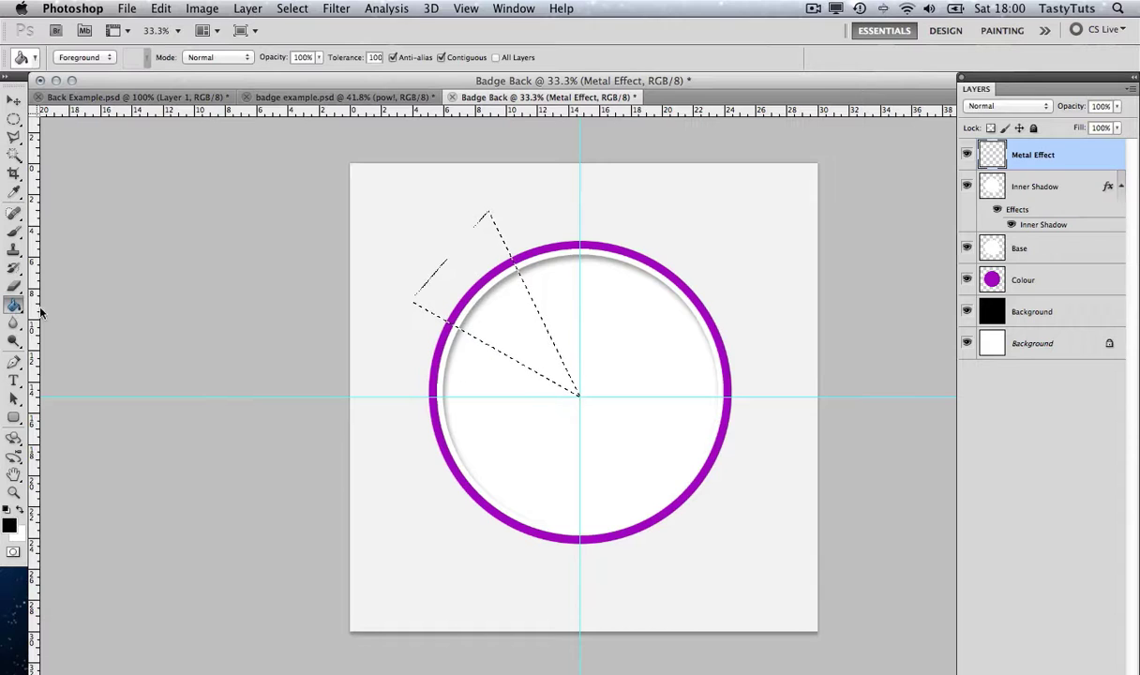
click(457, 275)
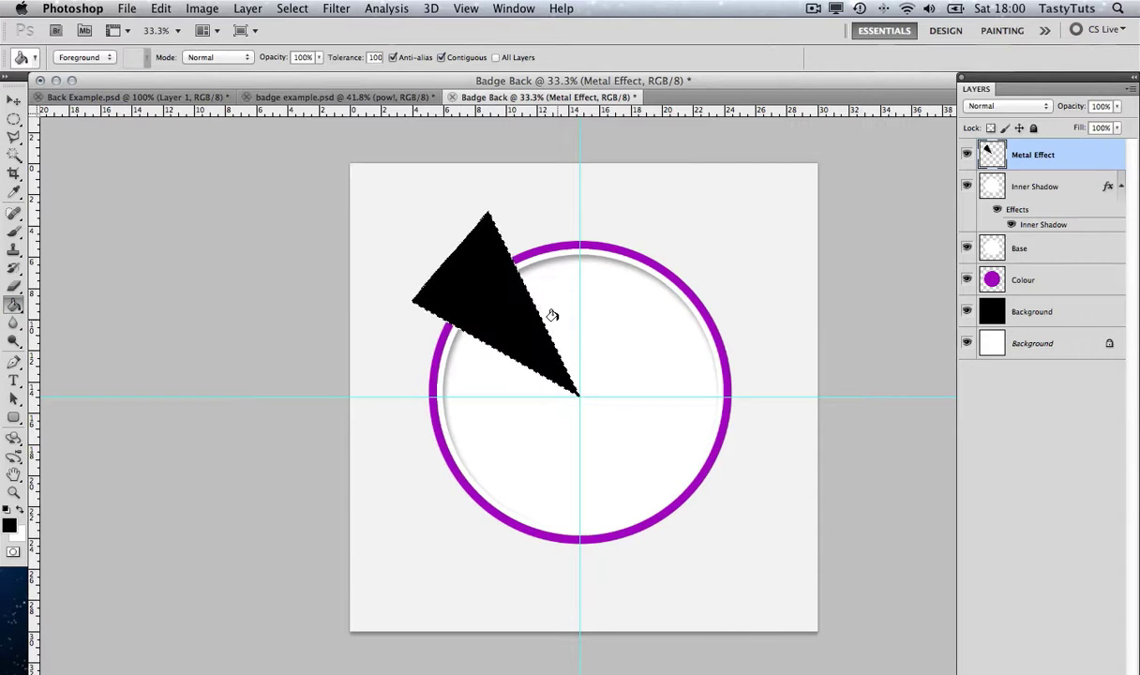
key(super+d)
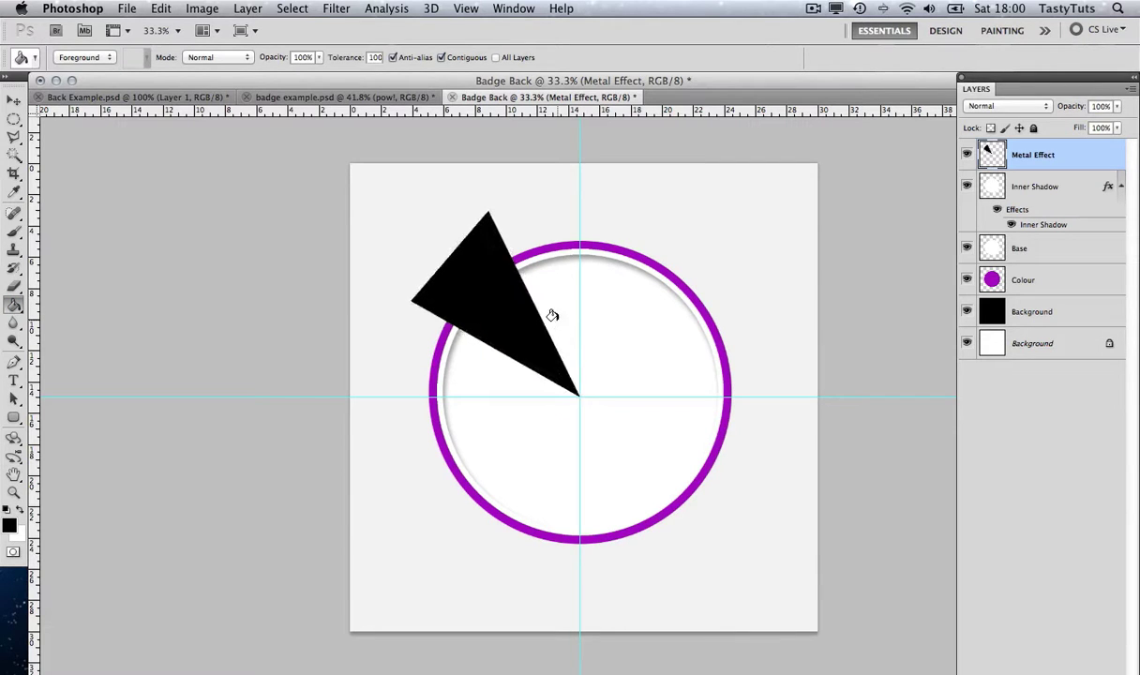
Step: Duplicate the black wedge with the Move tool, placing the copy down and to the right of the original
key(v)
mouse_move(530, 324)
mouse_down()
mouse_move(505, 294)
mouse_move(530, 323)
mouse_up()
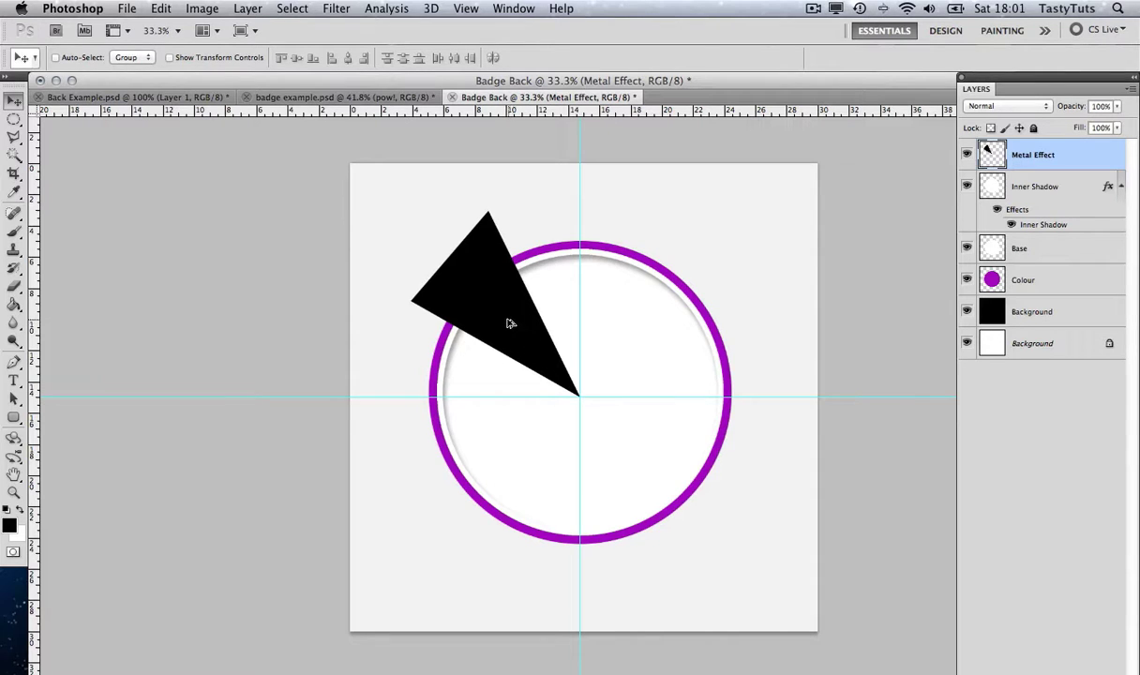
drag(511, 323, 678, 424)
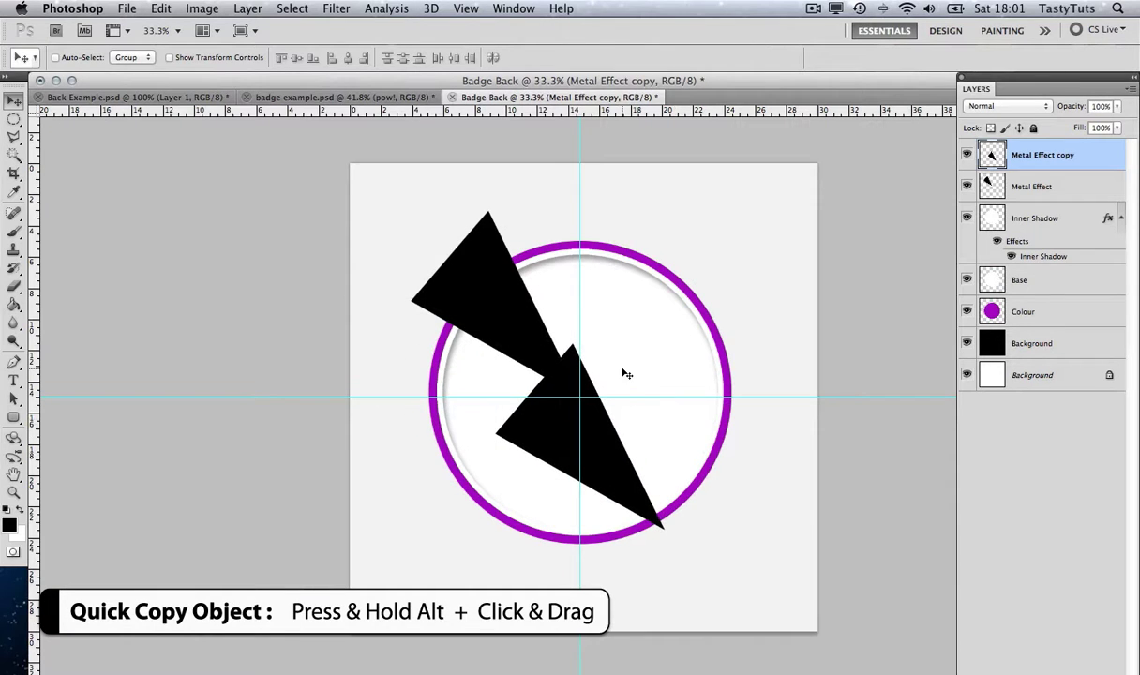
Step: Rotate the black wedge copy about -140° and place its tip on the guide intersection, pointing down past the ring's lower edge
key(super+t)
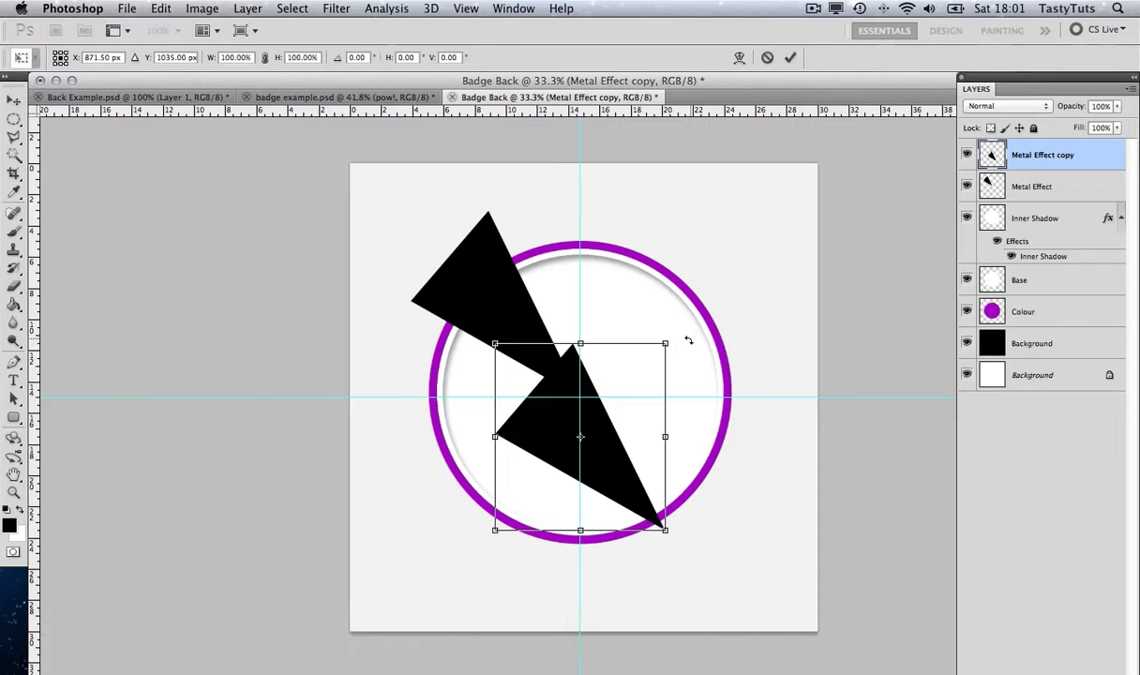
drag(691, 335, 506, 441)
drag(610, 435, 617, 514)
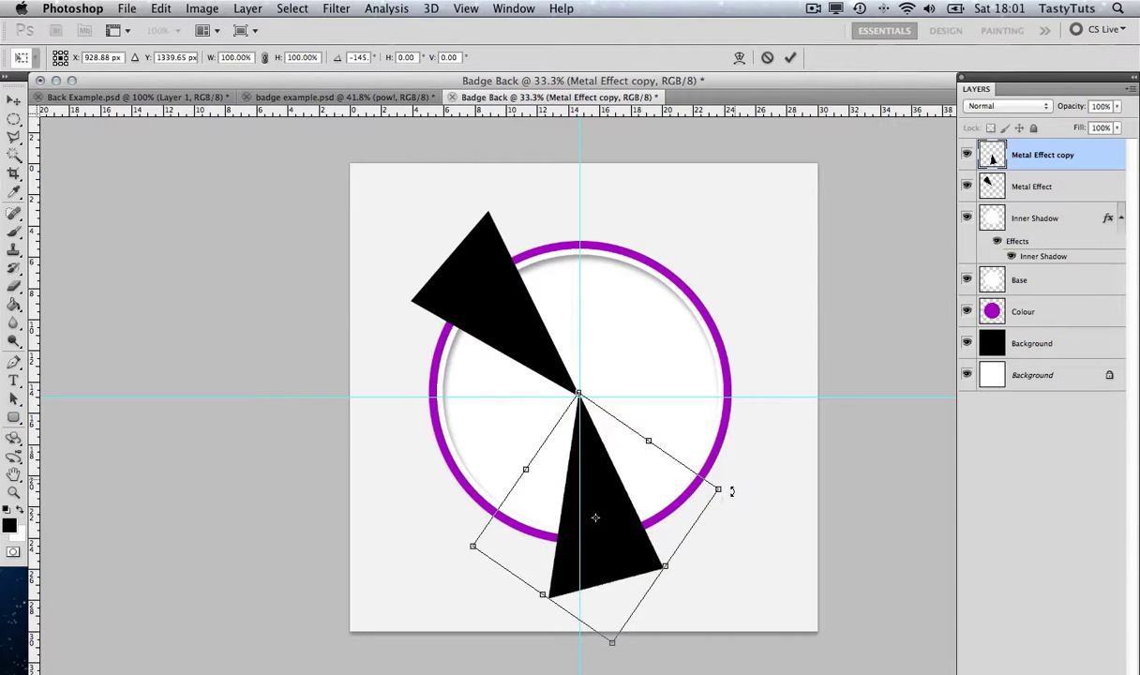
drag(731, 491, 733, 490)
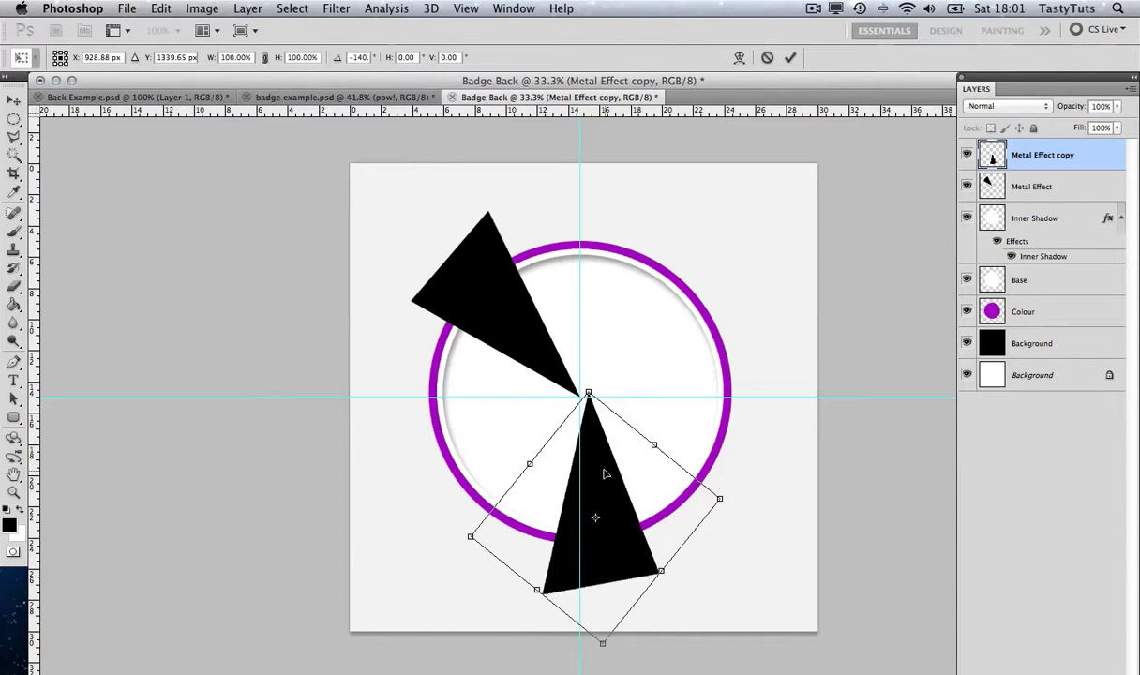
drag(604, 475, 596, 476)
key(Return)
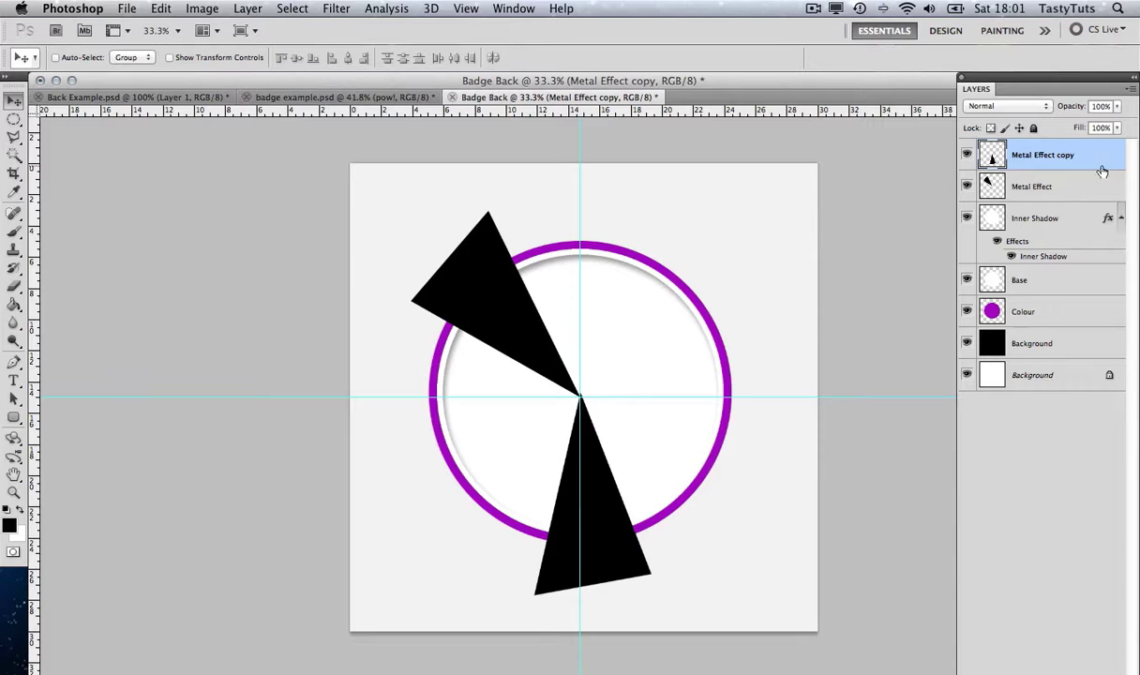
Step: Merge the Metal Effect copy layer down into the Metal Effect layer
key(alt+bracketleft)
key(alt+bracketright)
key(alt+bracketleft)
key(alt+bracketright)
key(alt+bracketleft)
key(alt+bracketright)
key(alt+bracketleft)
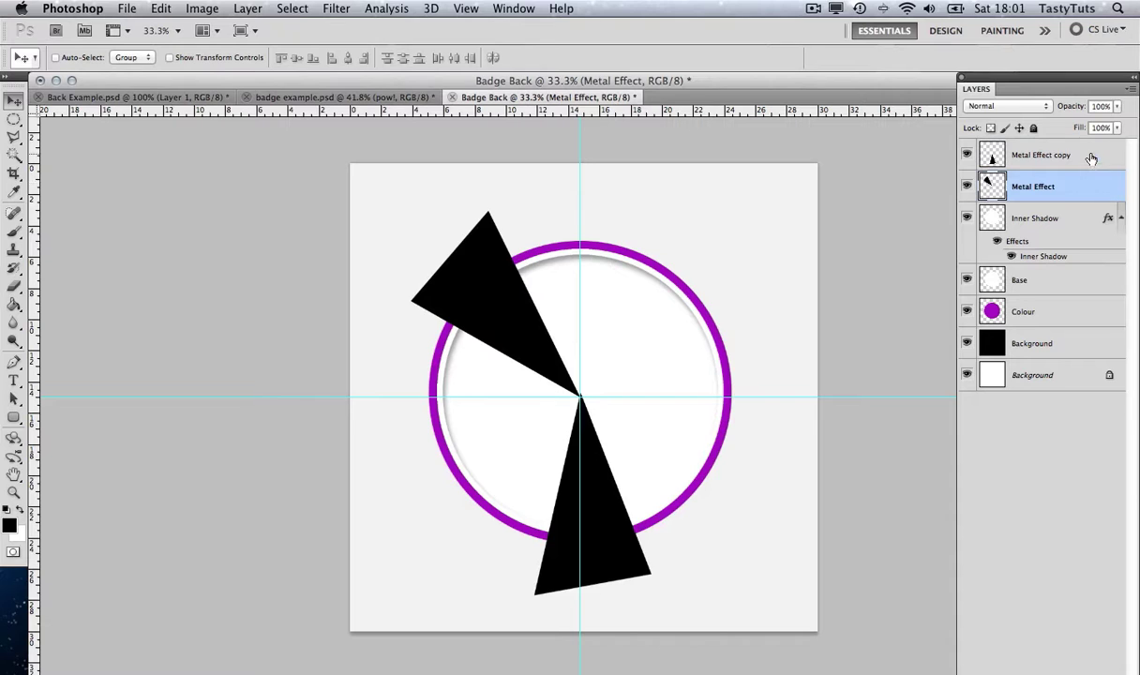
click(1090, 158)
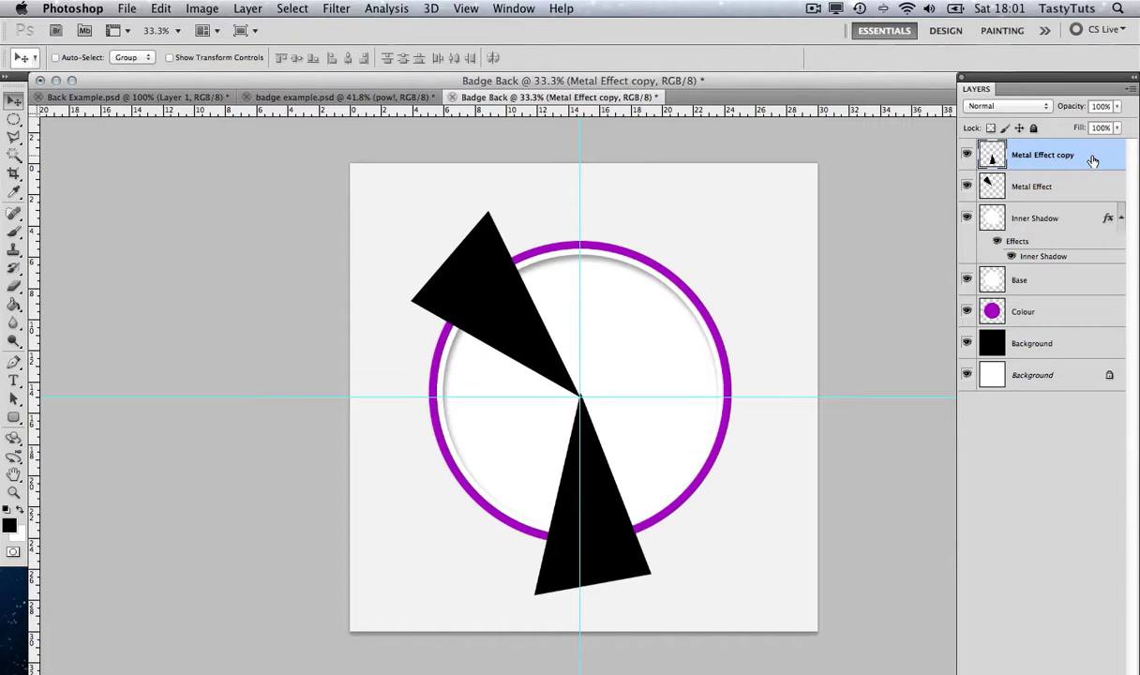
key(super+e)
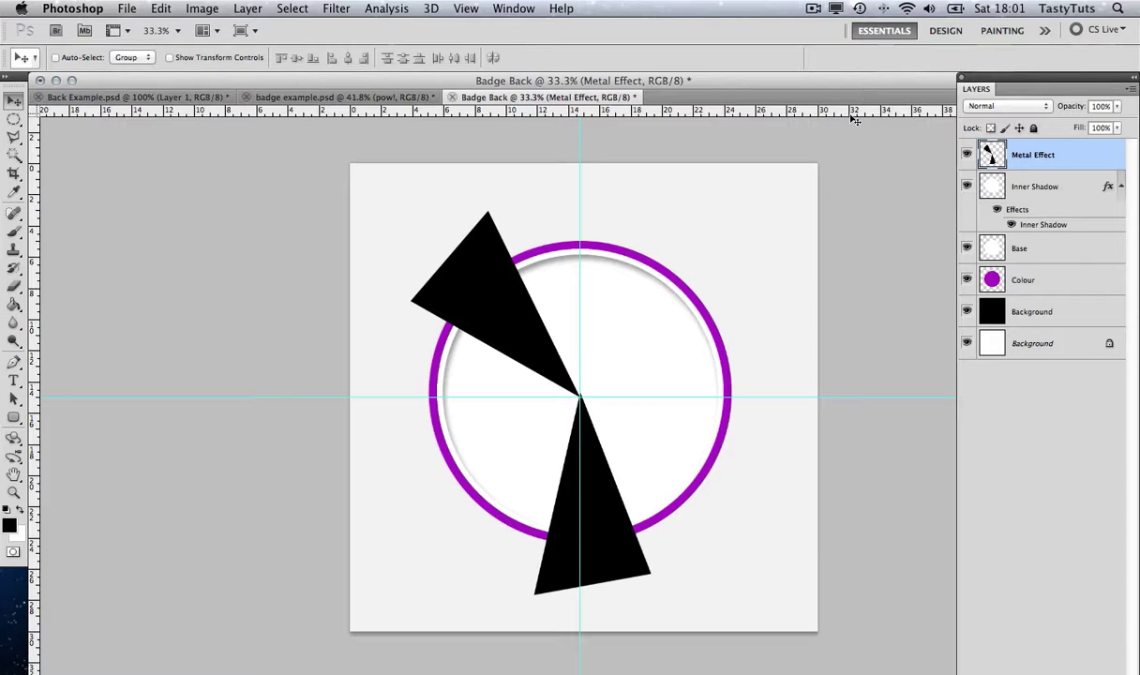
Step: Apply a Radial Blur to the Metal Effect wedges with amount 43, Spin method and Good quality
drag(693, 379, 636, 342)
click(336, 9)
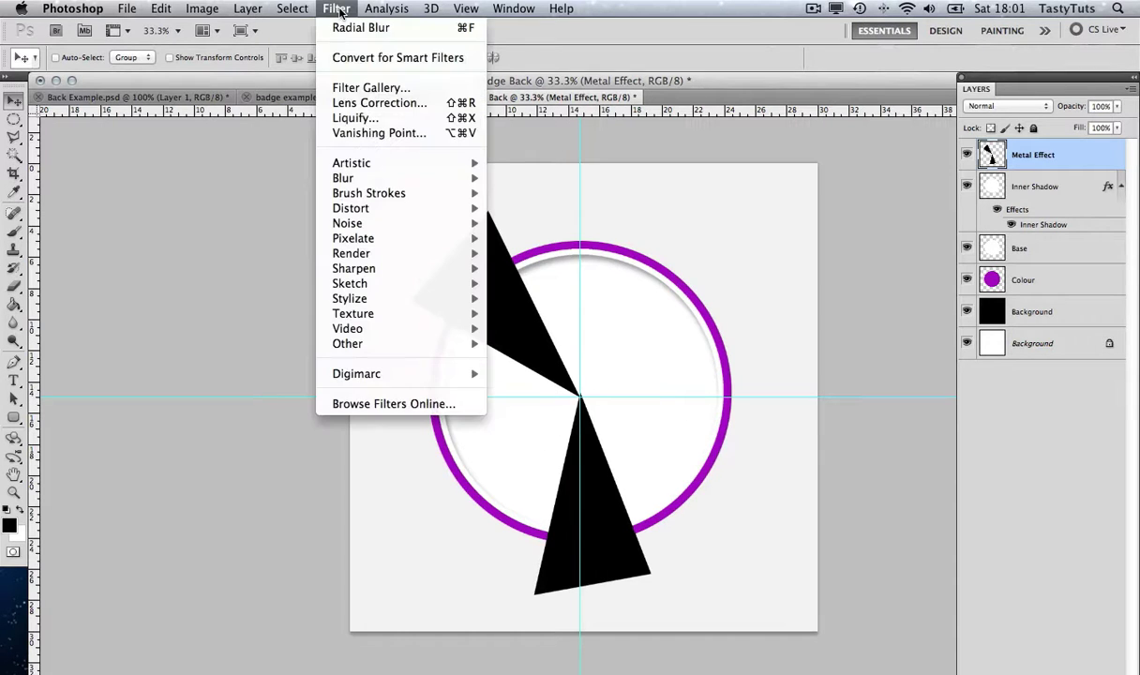
mouse_move(375, 177)
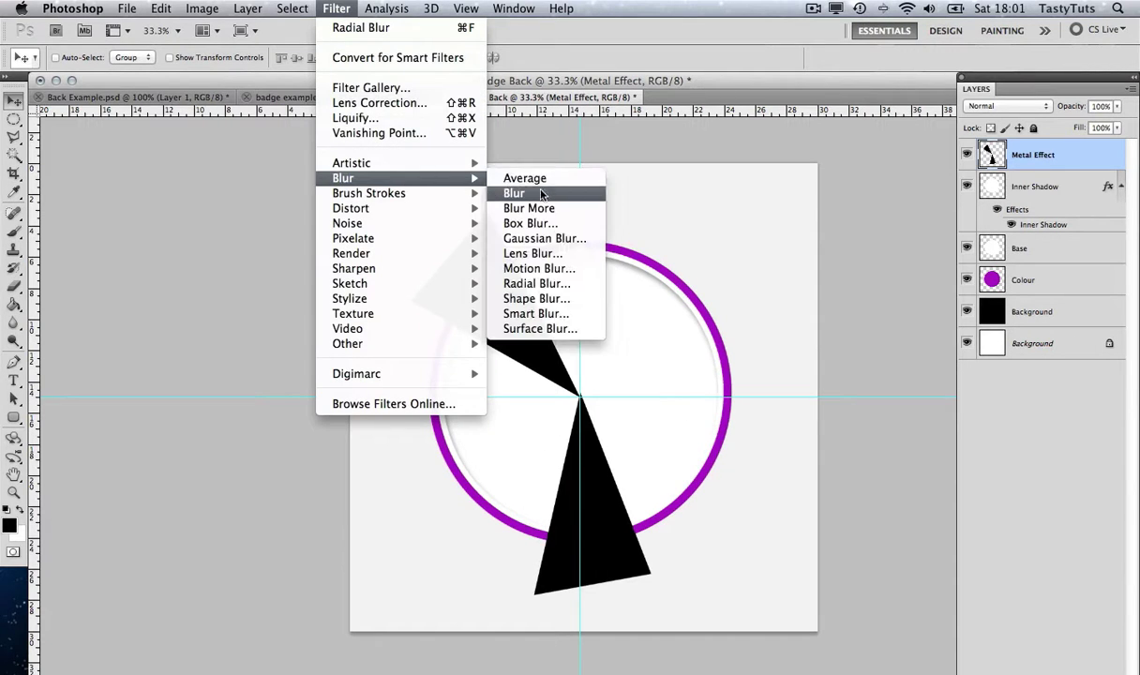
click(549, 283)
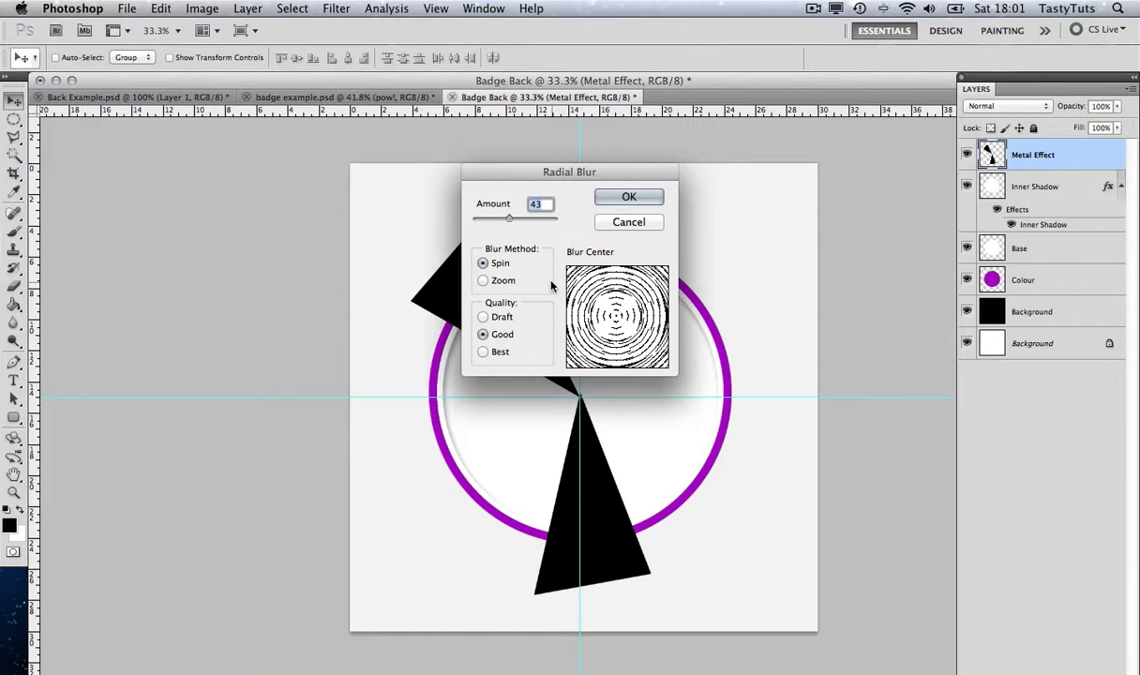
drag(509, 218, 511, 222)
click(625, 196)
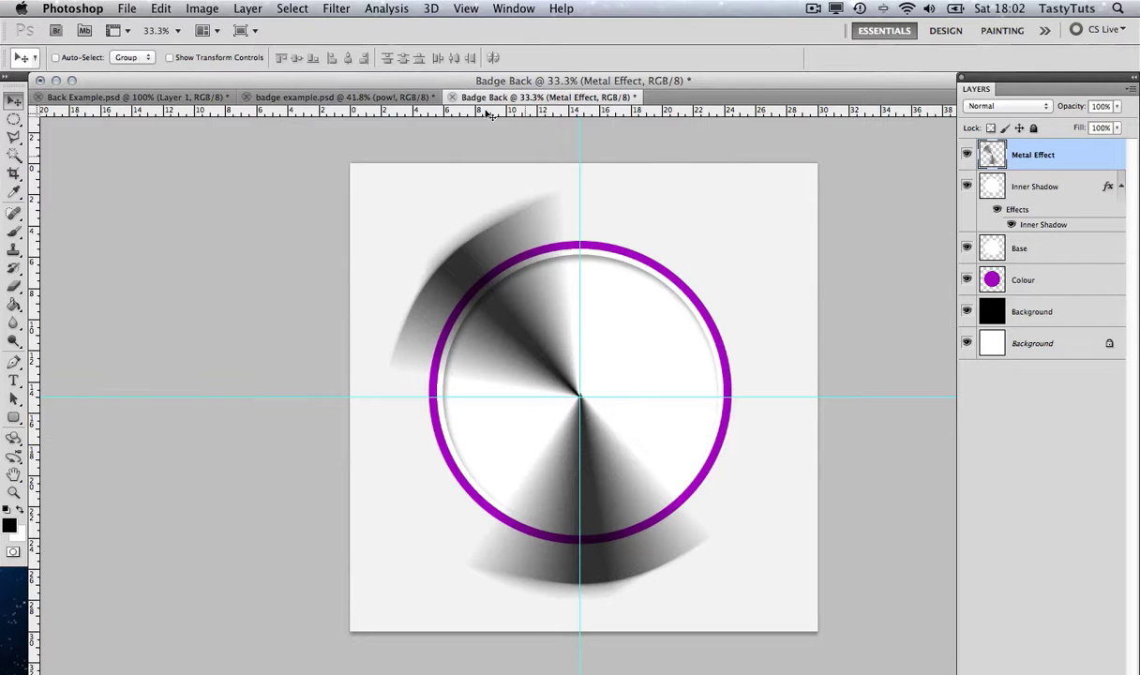
Step: Apply a Gaussian Blur with a radius of 43.5 pixels to the Metal Effect layer
click(335, 10)
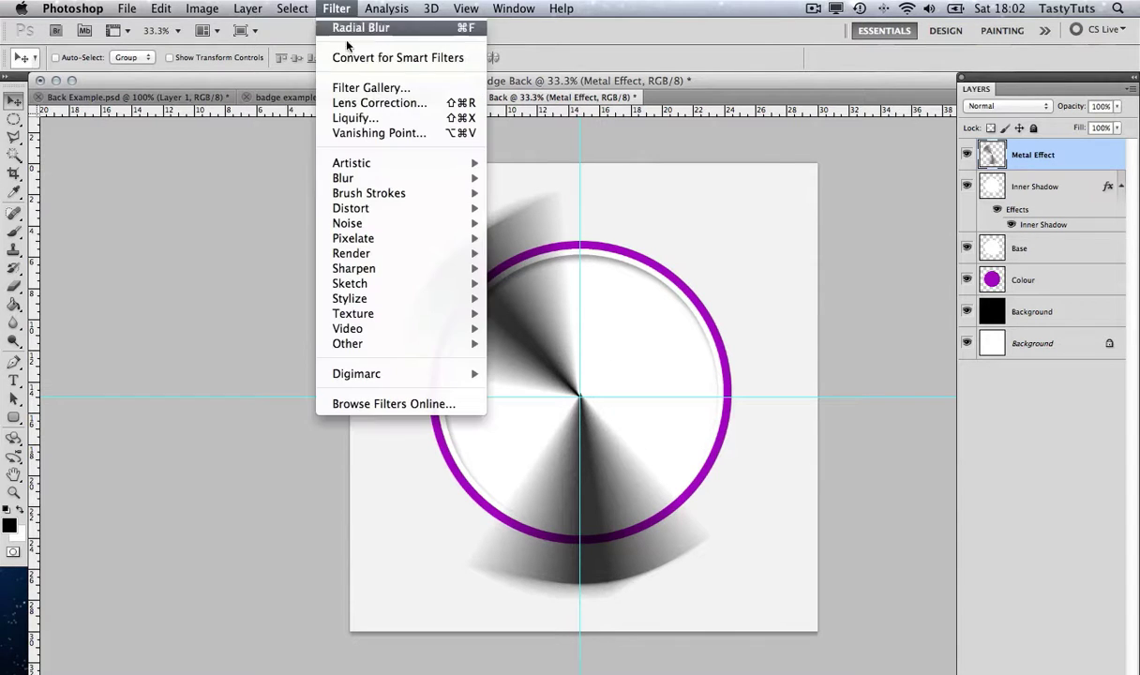
mouse_move(370, 178)
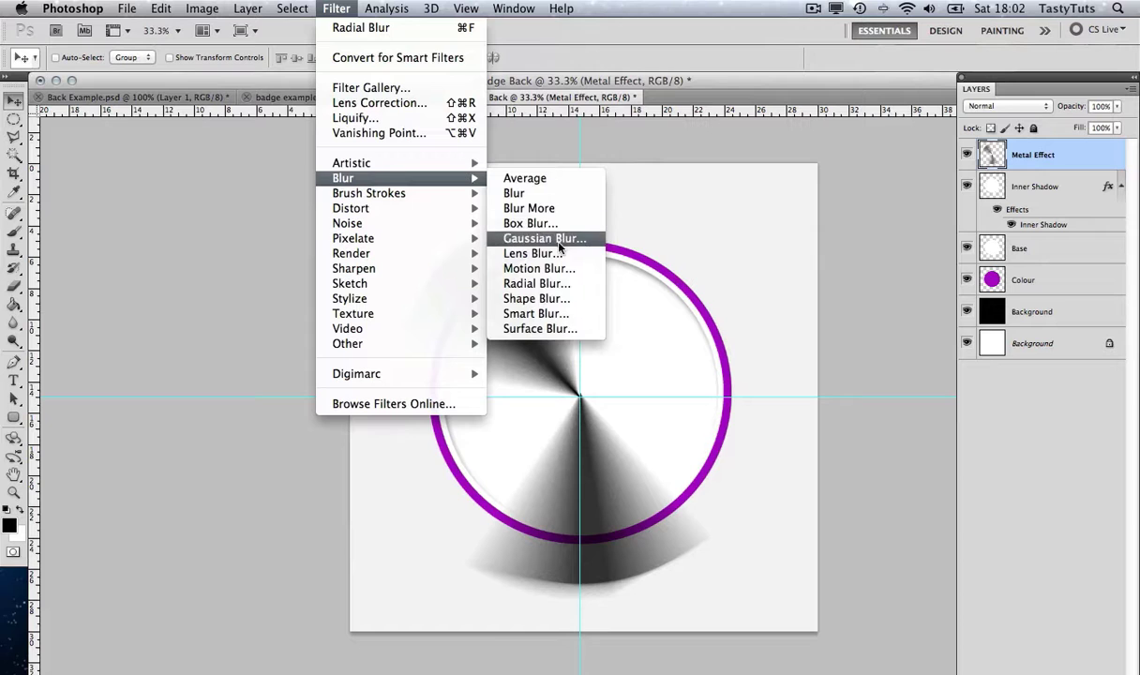
click(607, 219)
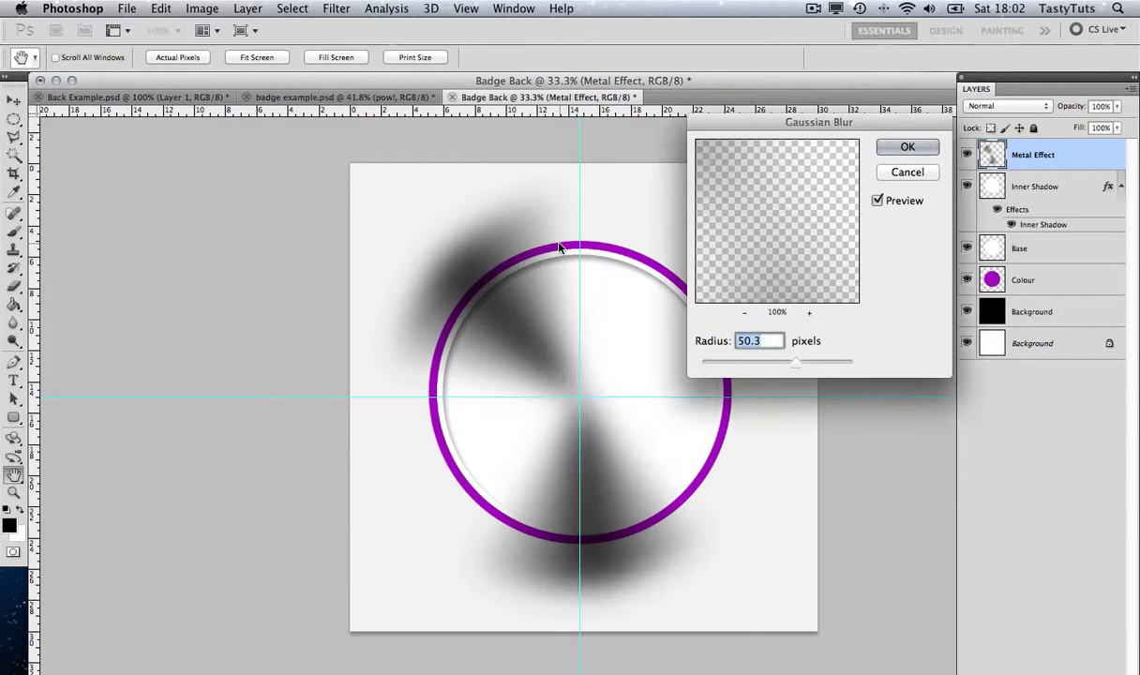
mouse_move(793, 363)
mouse_down()
mouse_move(781, 363)
mouse_move(790, 365)
mouse_up()
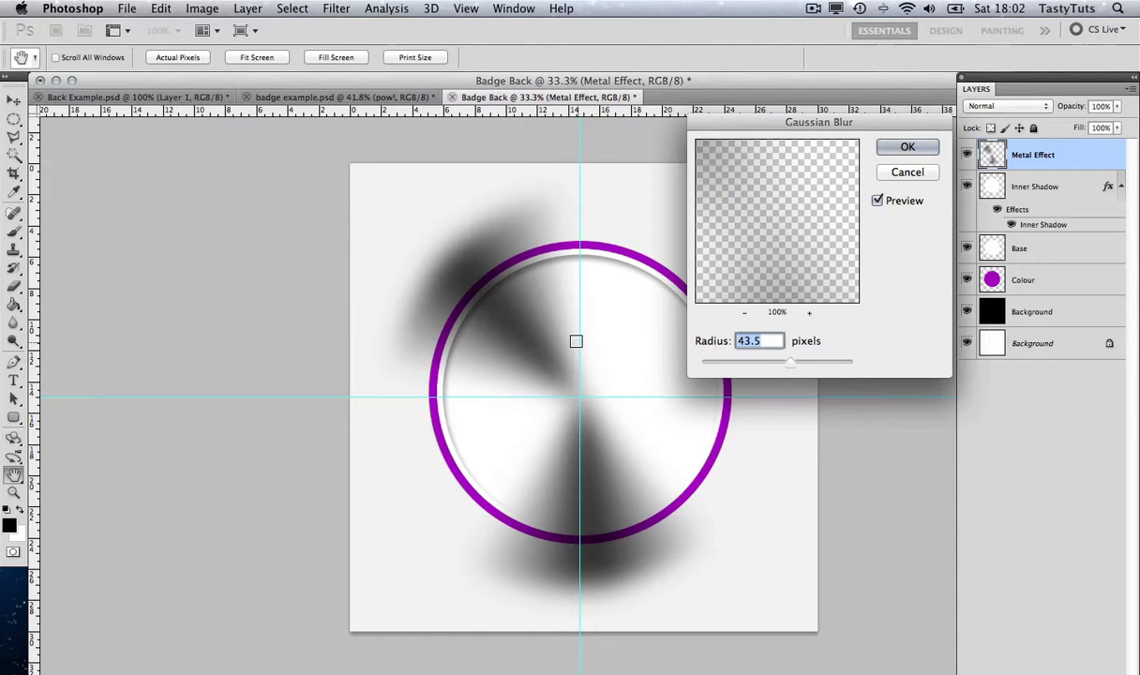
click(905, 147)
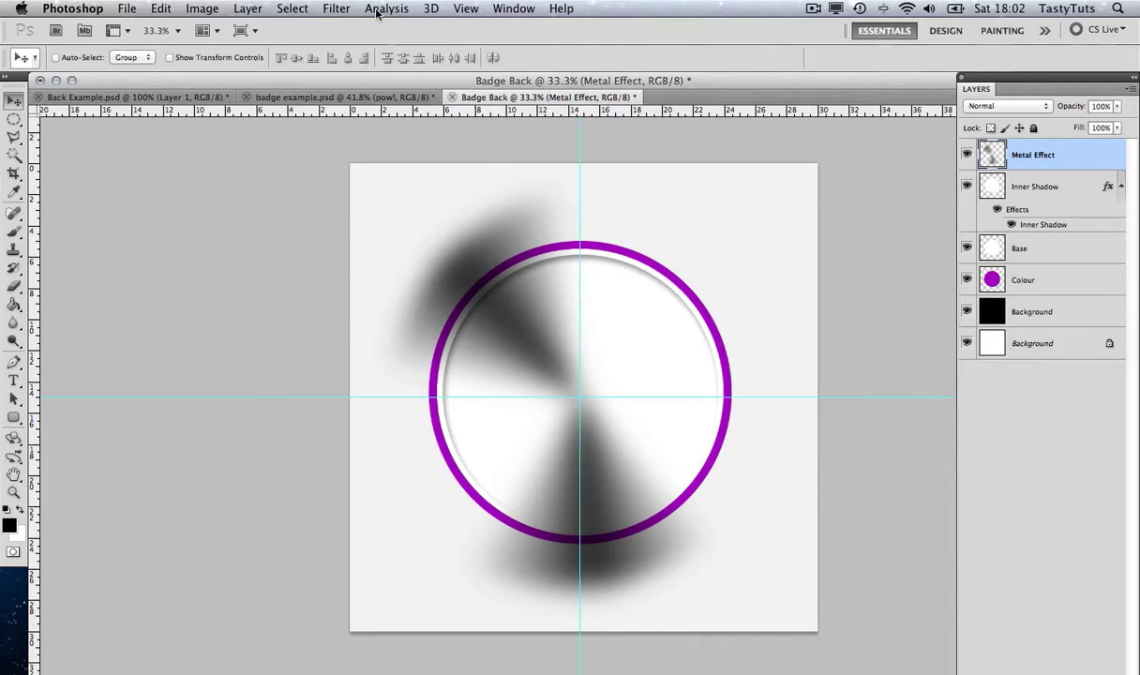
Step: Apply a second Radial Blur to the Metal Effect layer, using amount 43, Spin method and Good quality
click(336, 9)
mouse_move(421, 178)
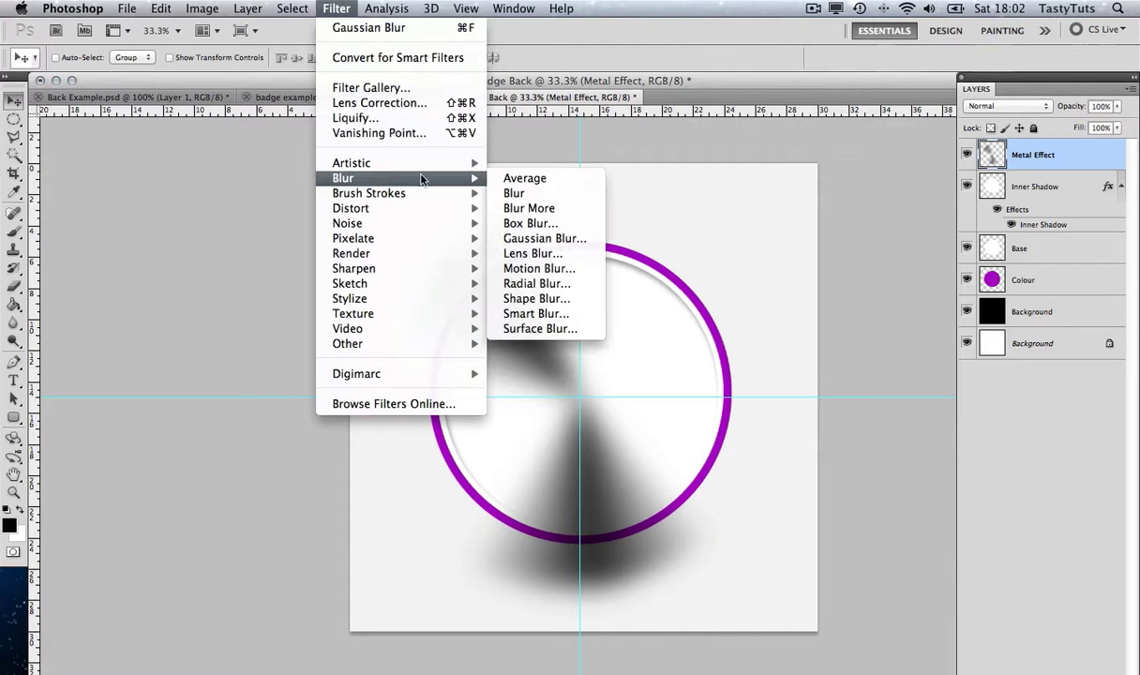
key(ctrl+alt+f)
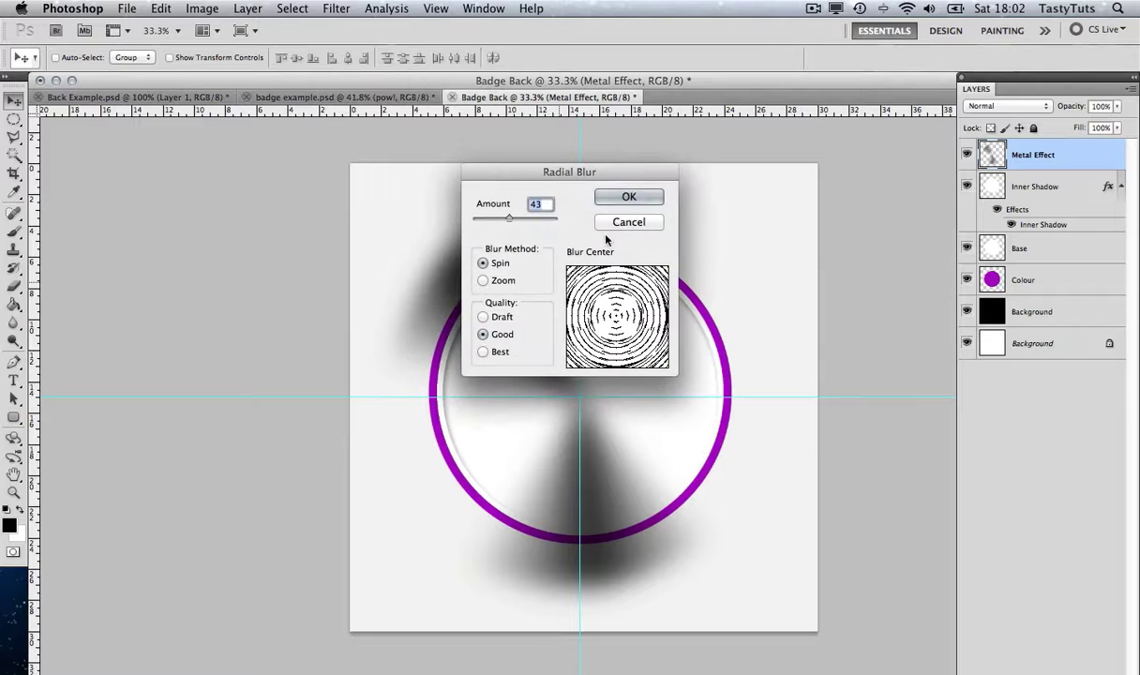
click(604, 187)
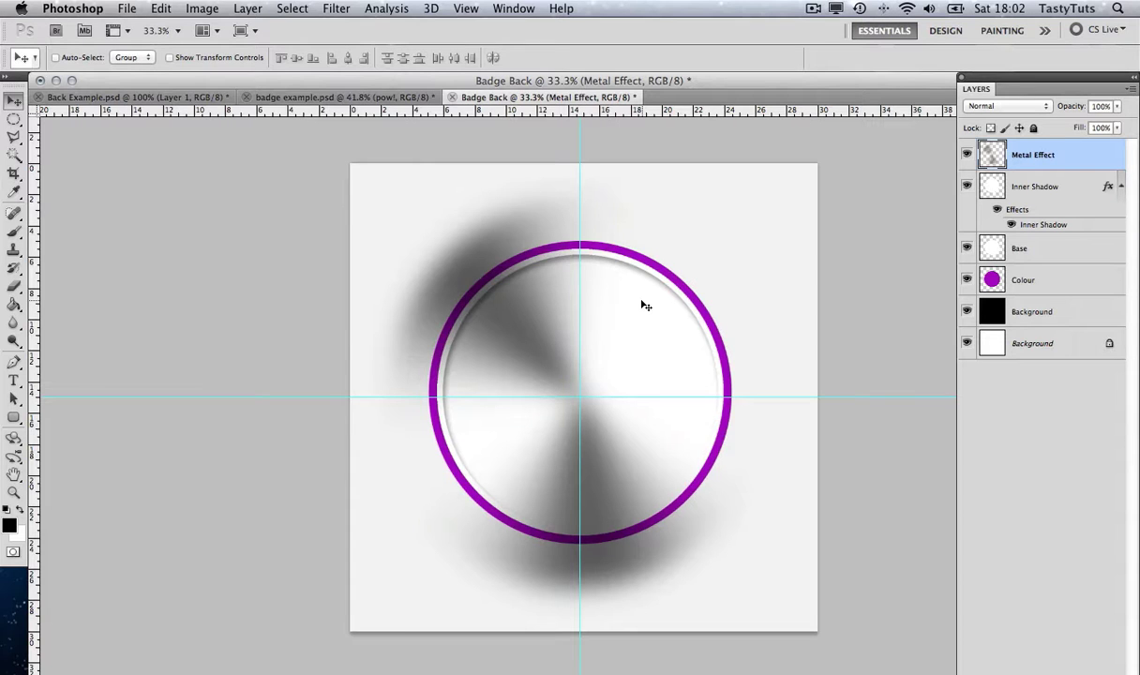
Step: Hide the guides and the rulers
key(super+semicolon)
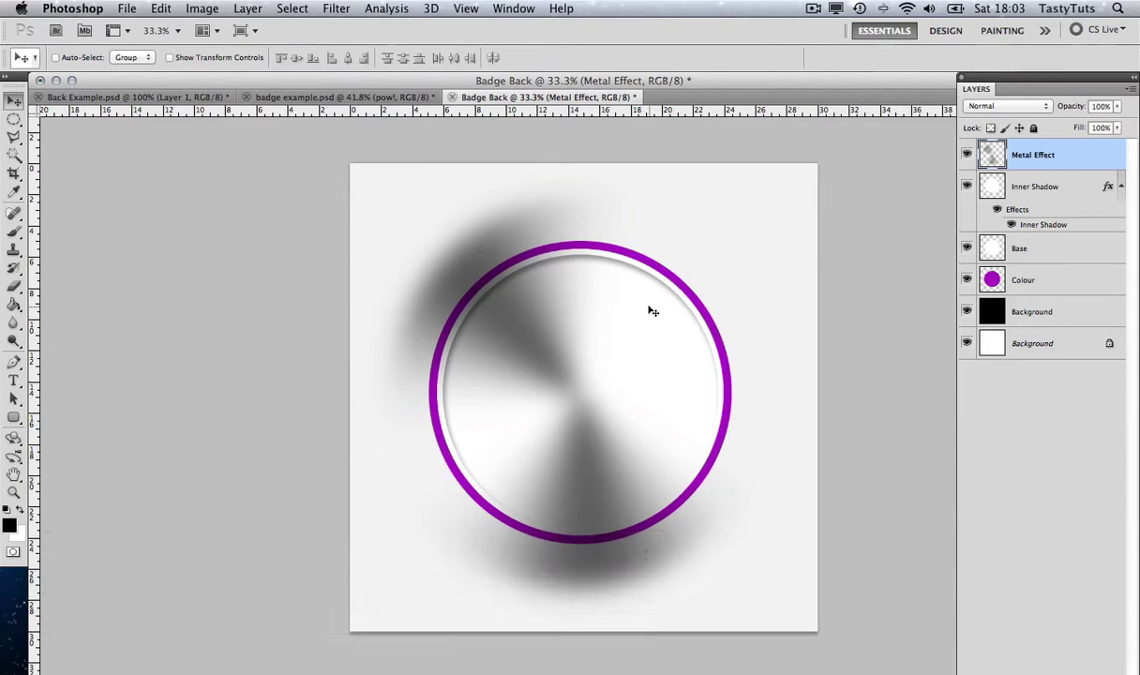
scroll(652, 311, down, 1)
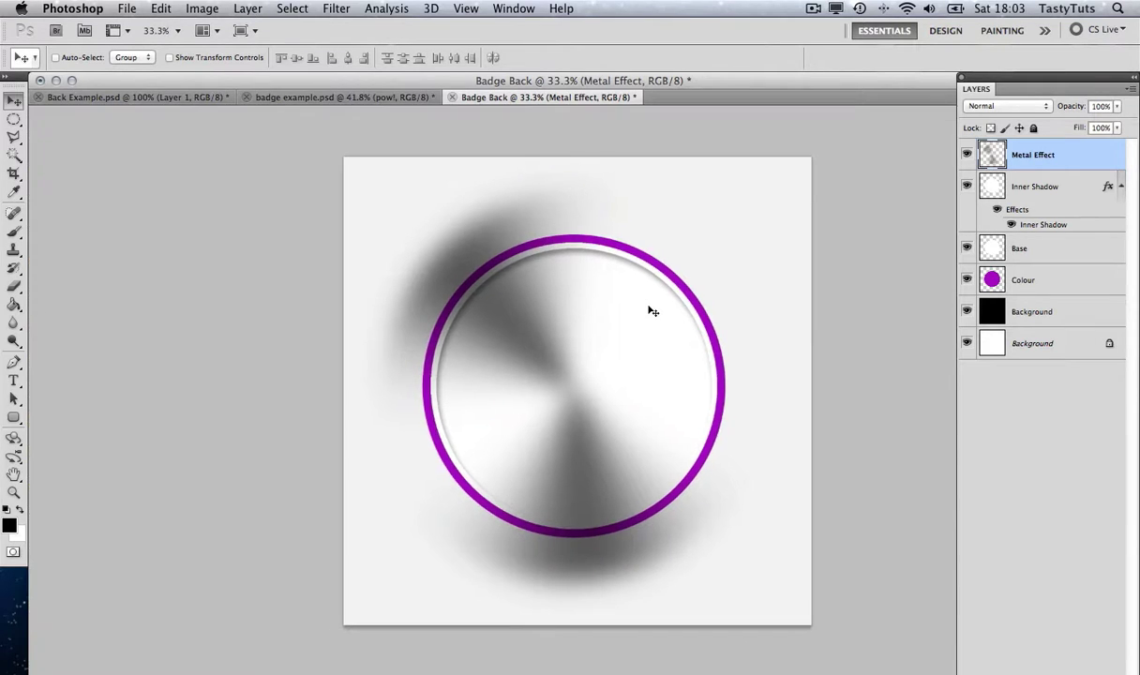
Step: Select the area outside the Inner Shadow layer's disc with the Magic Wand, delete it from the Metal Effect layer and deselect
click(1077, 190)
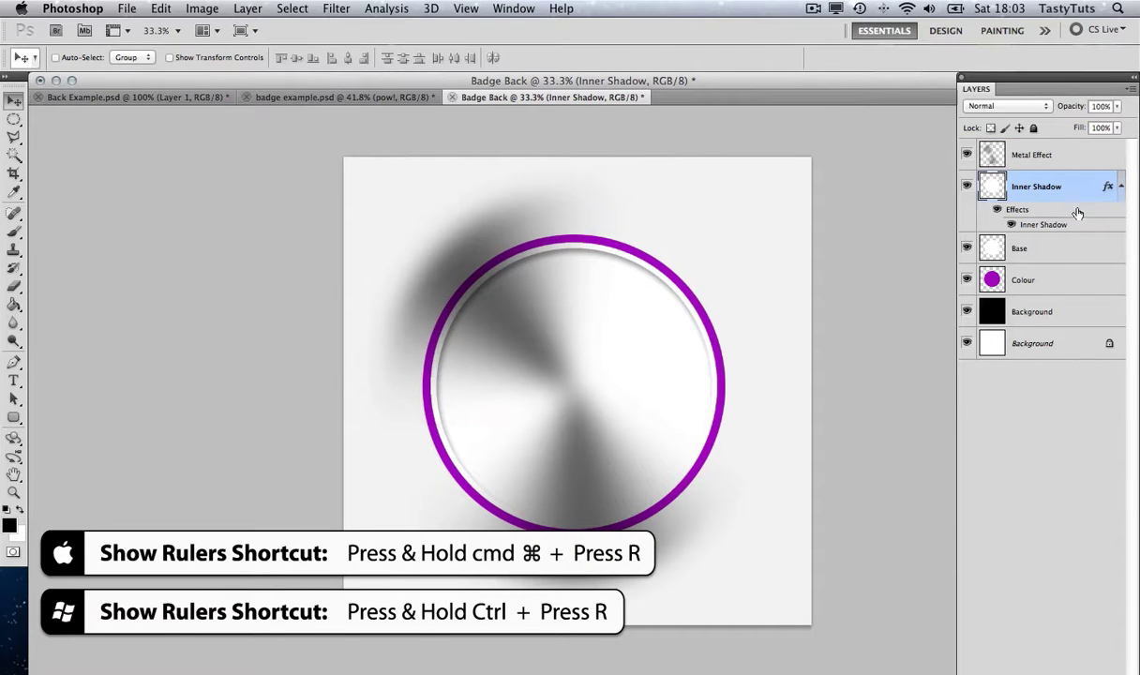
click(18, 159)
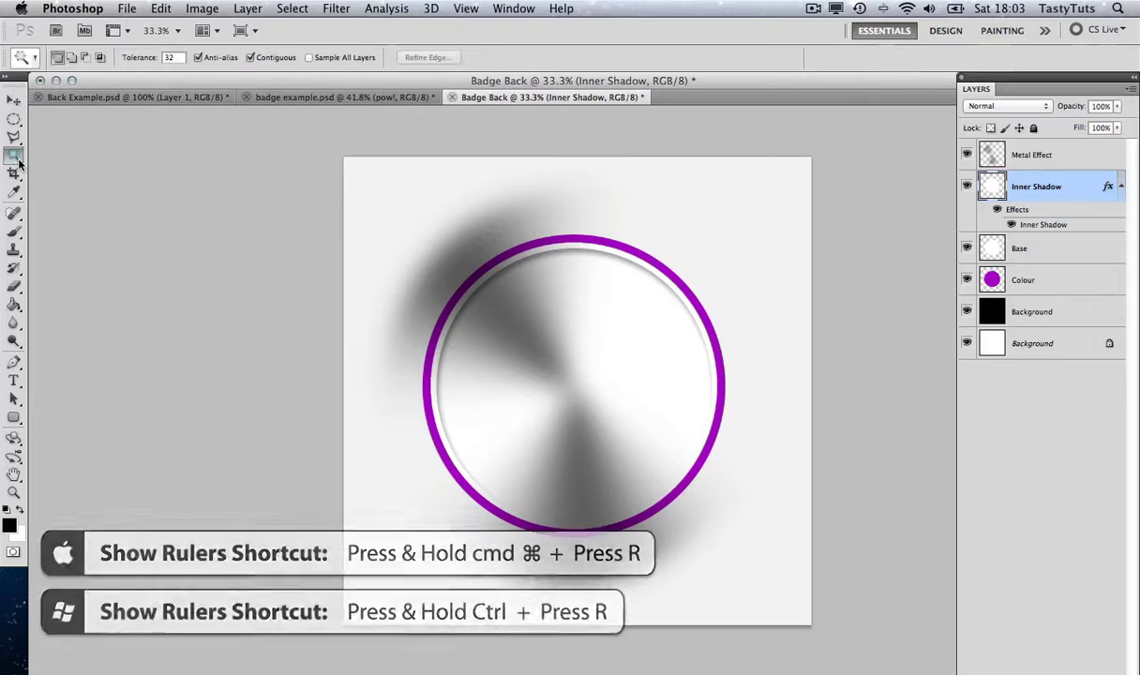
click(738, 214)
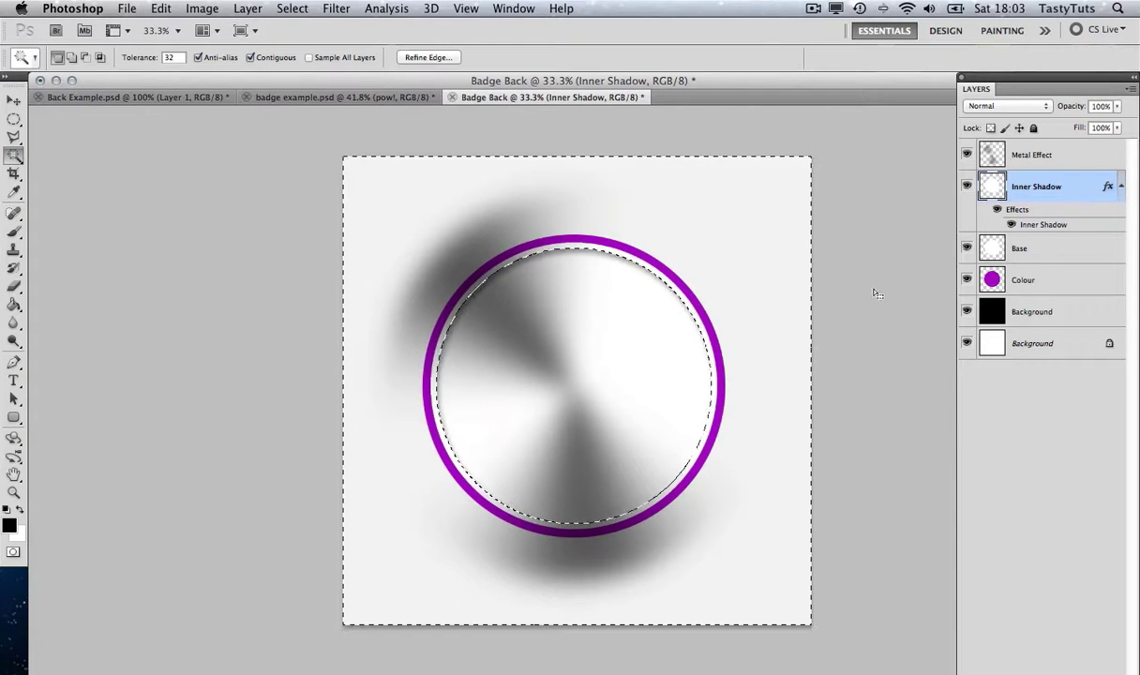
click(1070, 156)
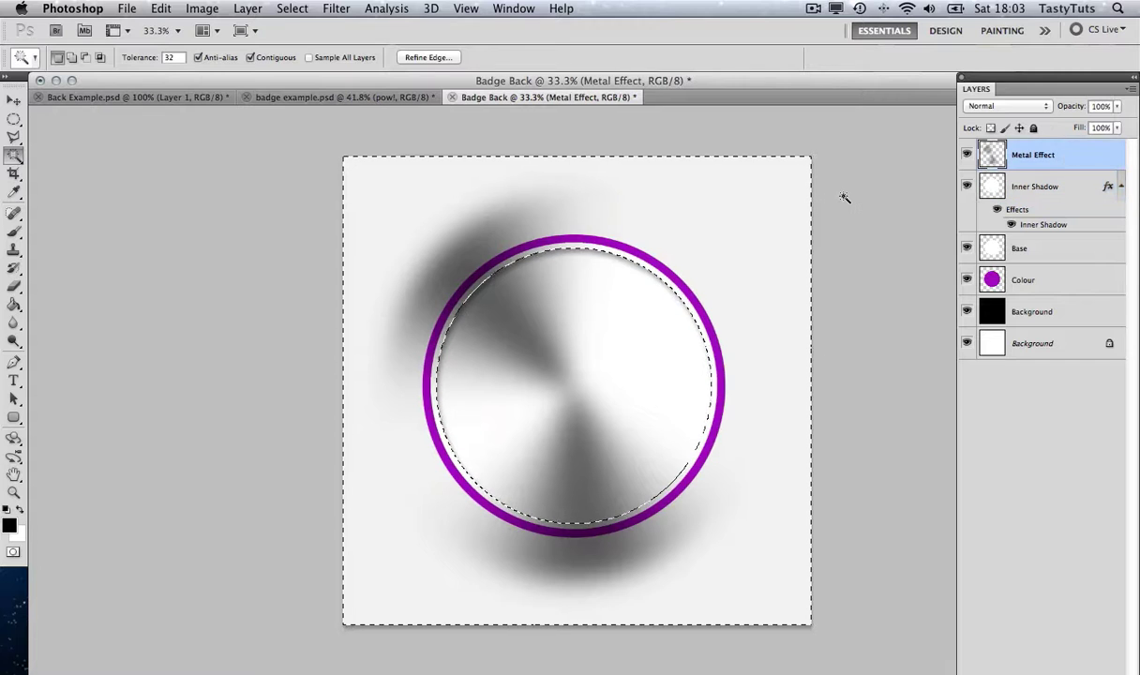
key(Delete)
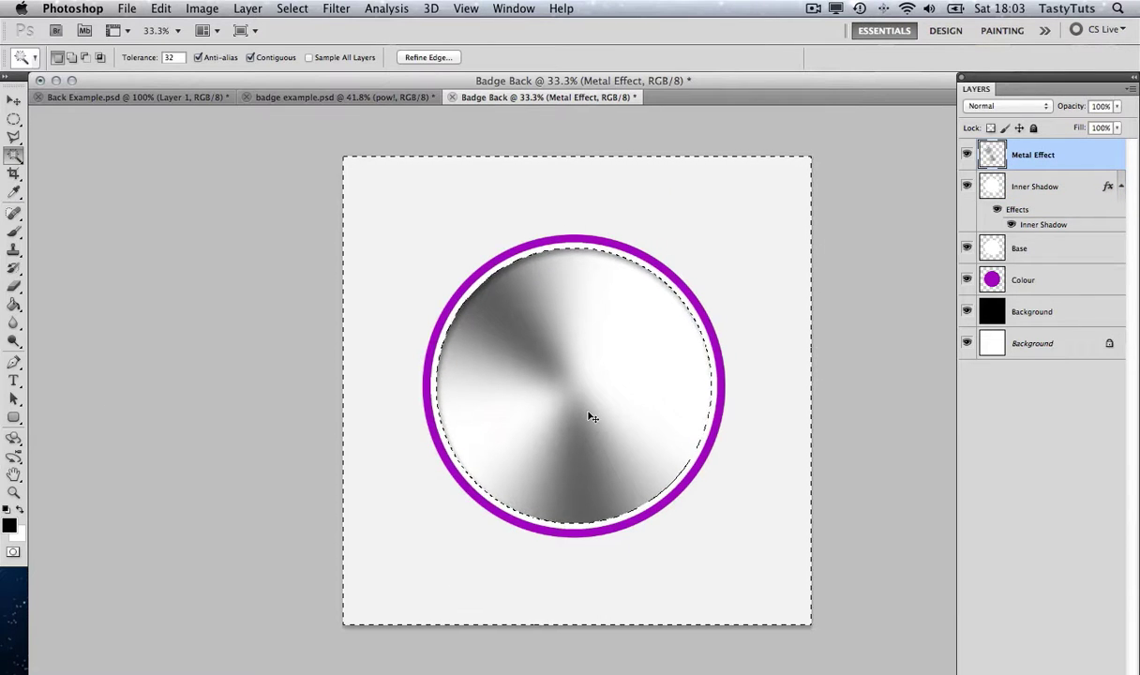
key(super+d)
key(v)
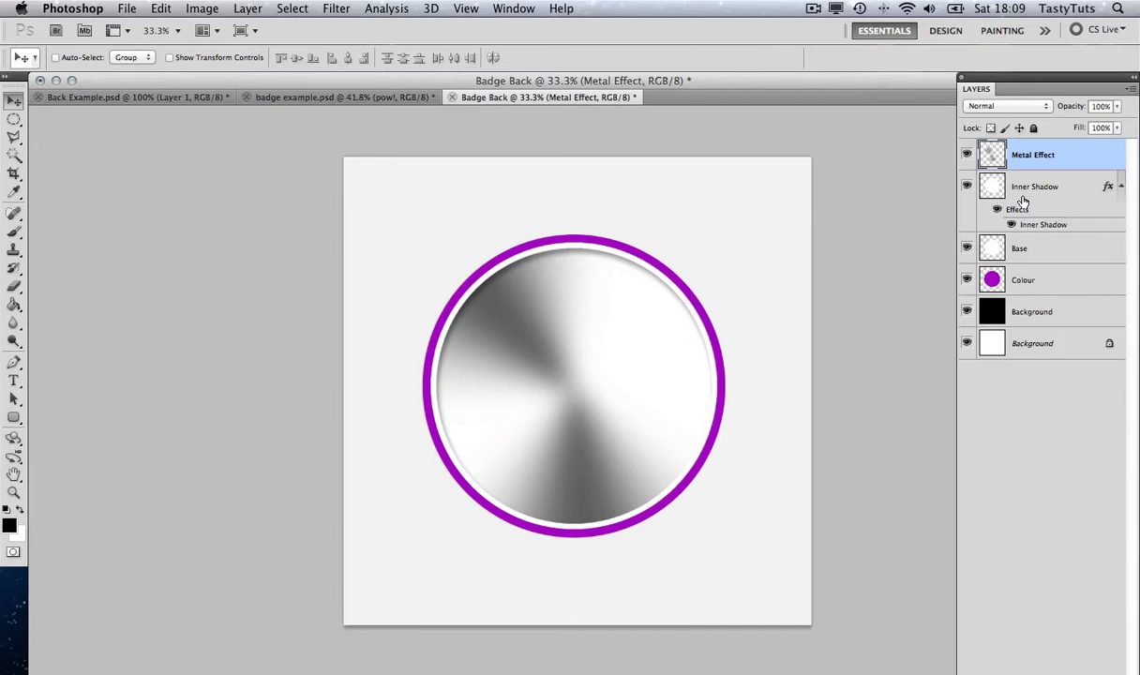
Step: Duplicate the Inner Shadow layer as "Base - Bevel" and place the copy above the Metal Effect layer
click(1076, 187)
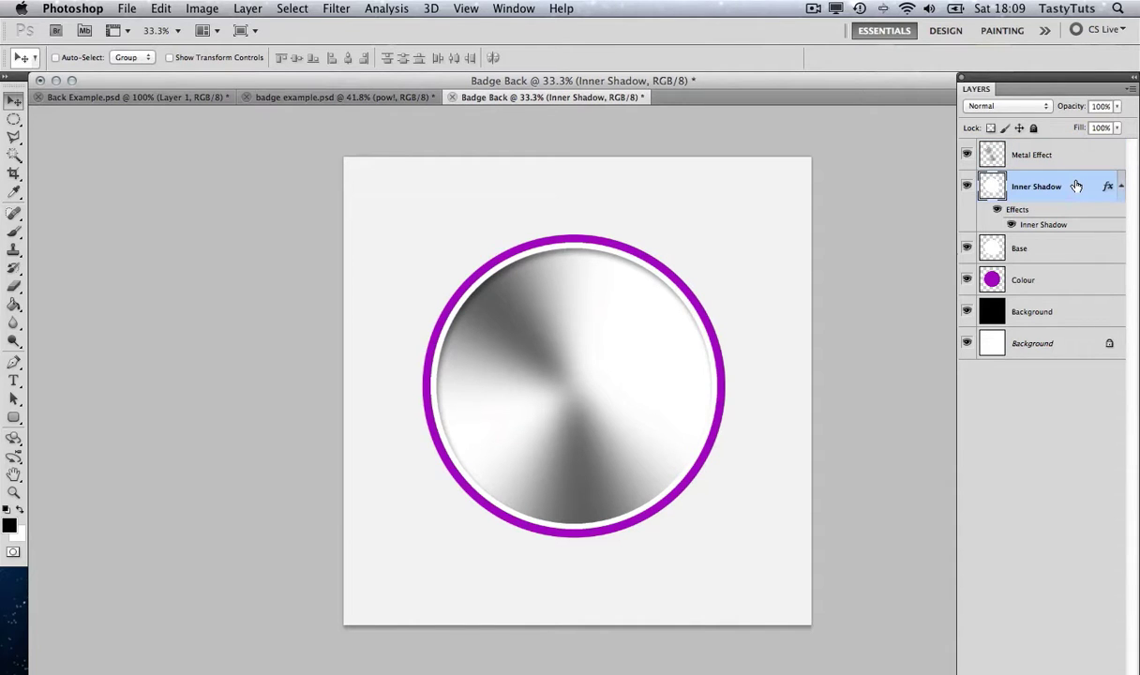
right_click(1076, 187)
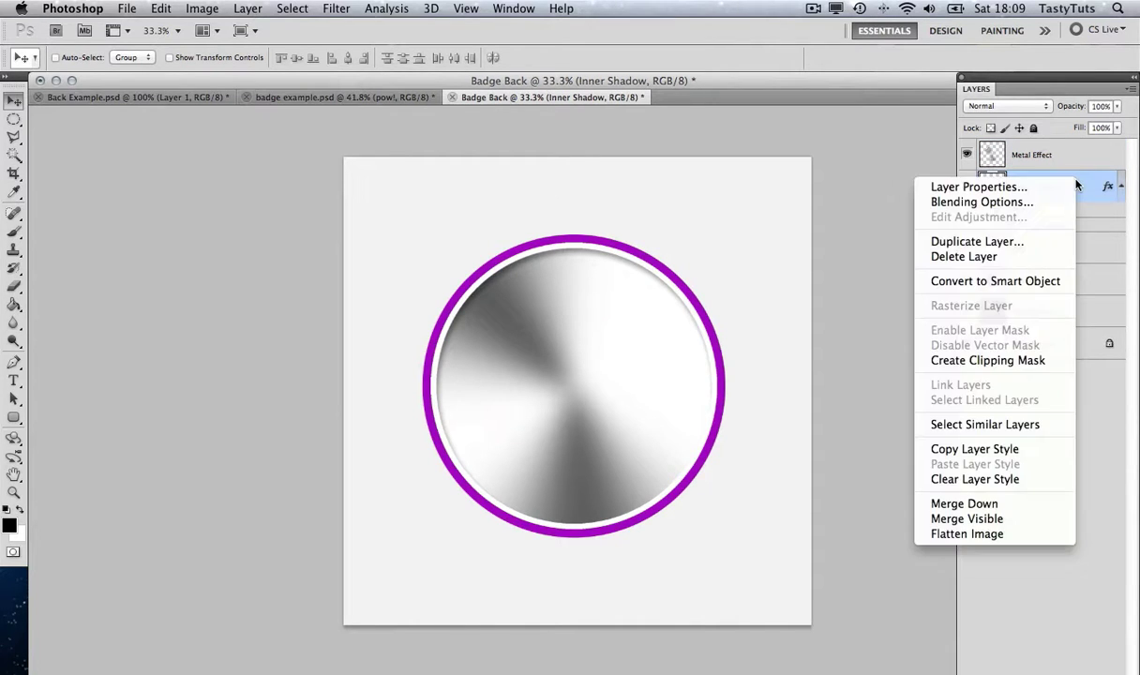
click(974, 240)
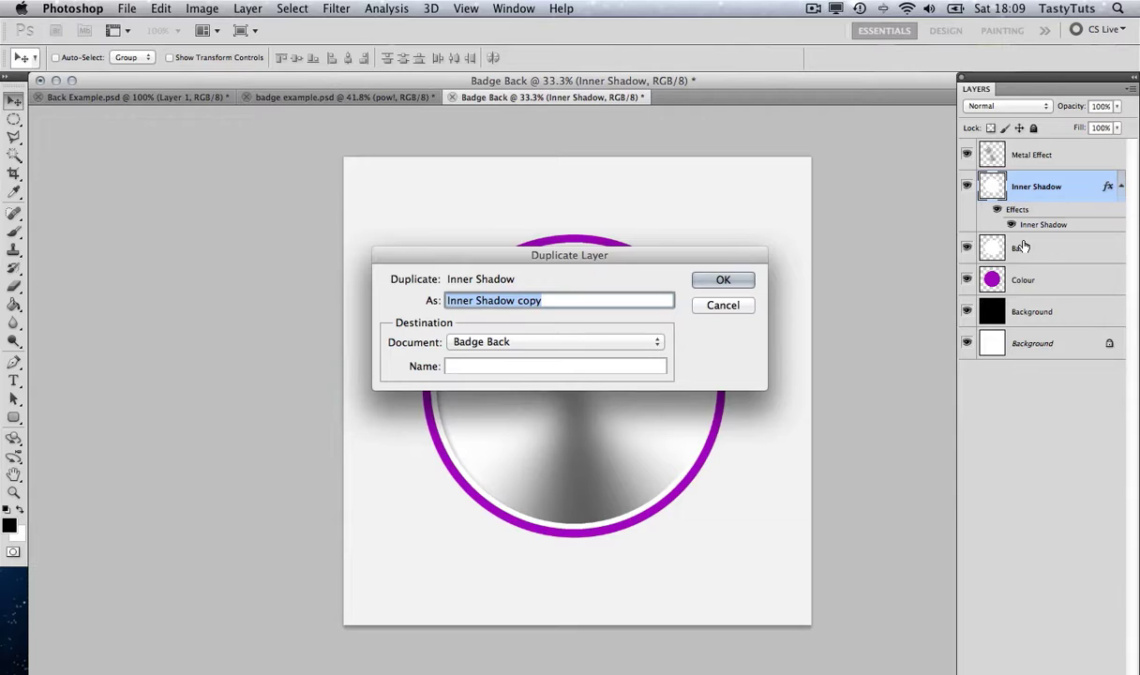
text(Base -)
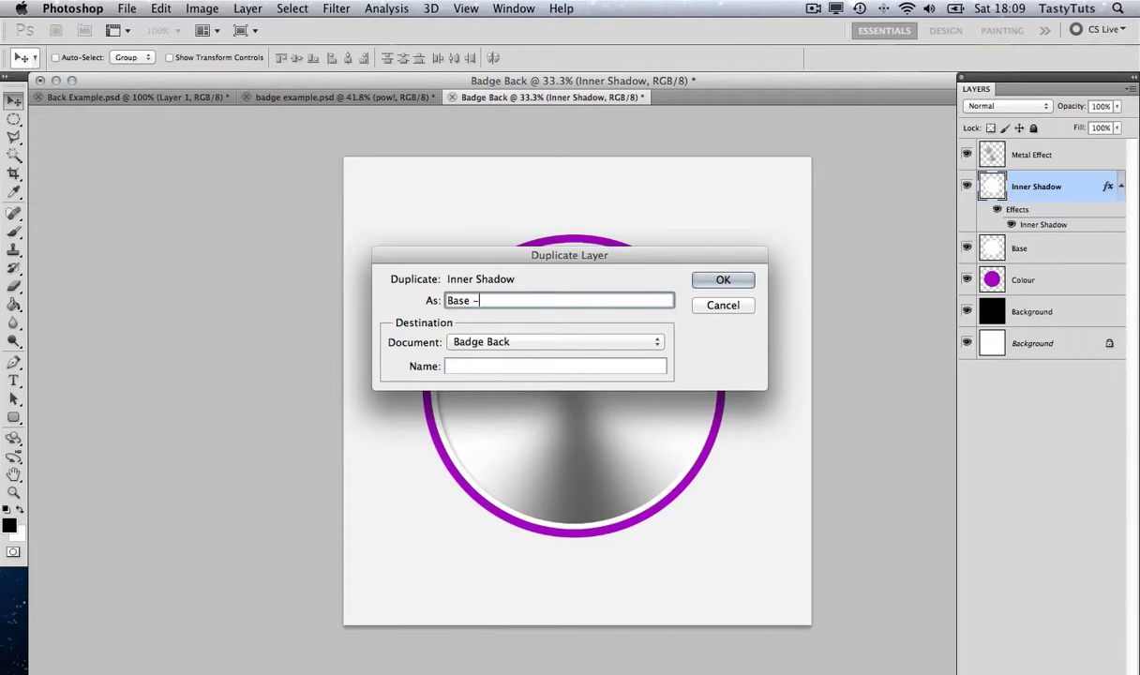
text( Bevel)
click(724, 279)
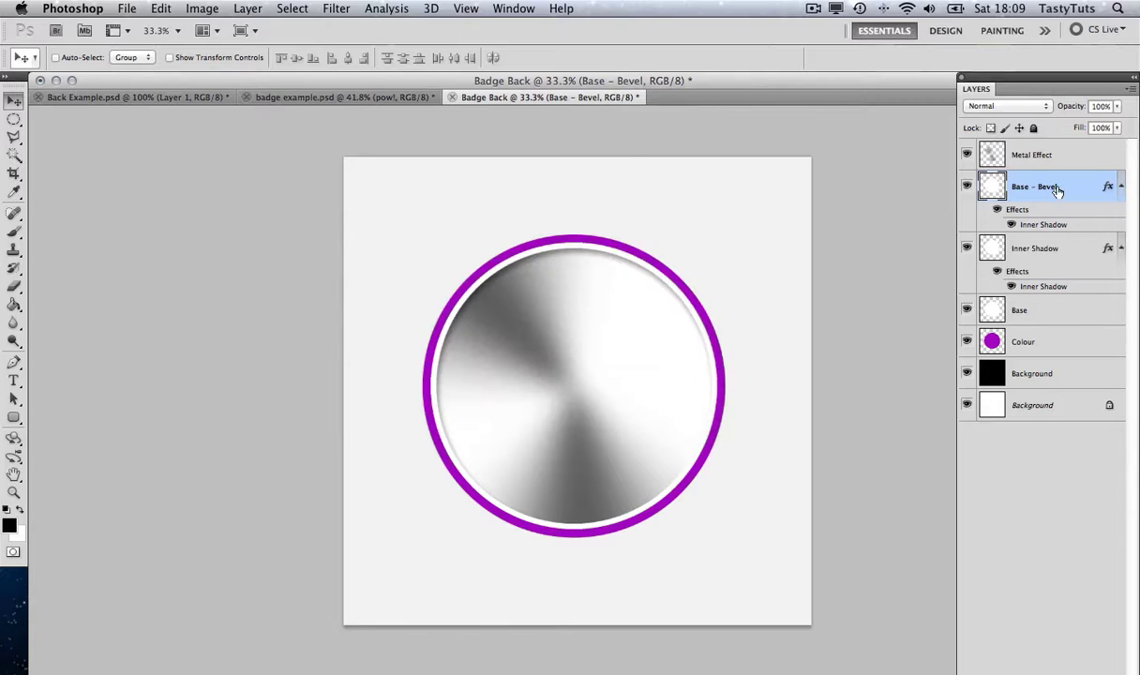
drag(1066, 186, 1064, 147)
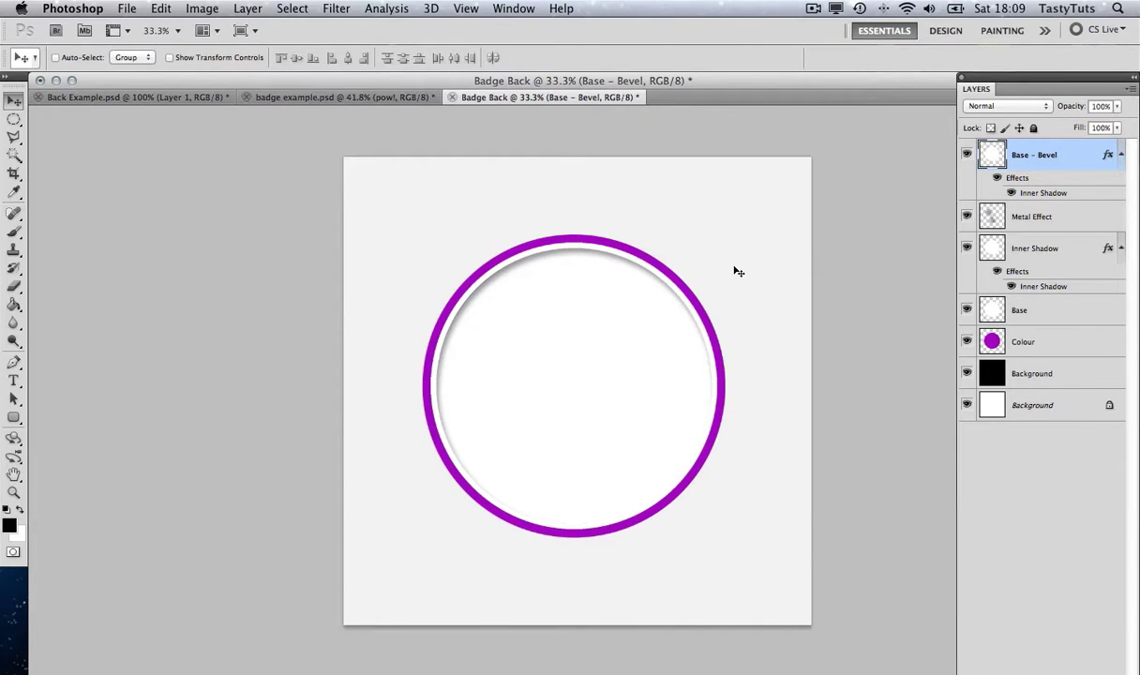
Step: Scale the Base - Bevel disc down proportionally about its centre to a little under two-thirds of its diameter
key(ctrl+t)
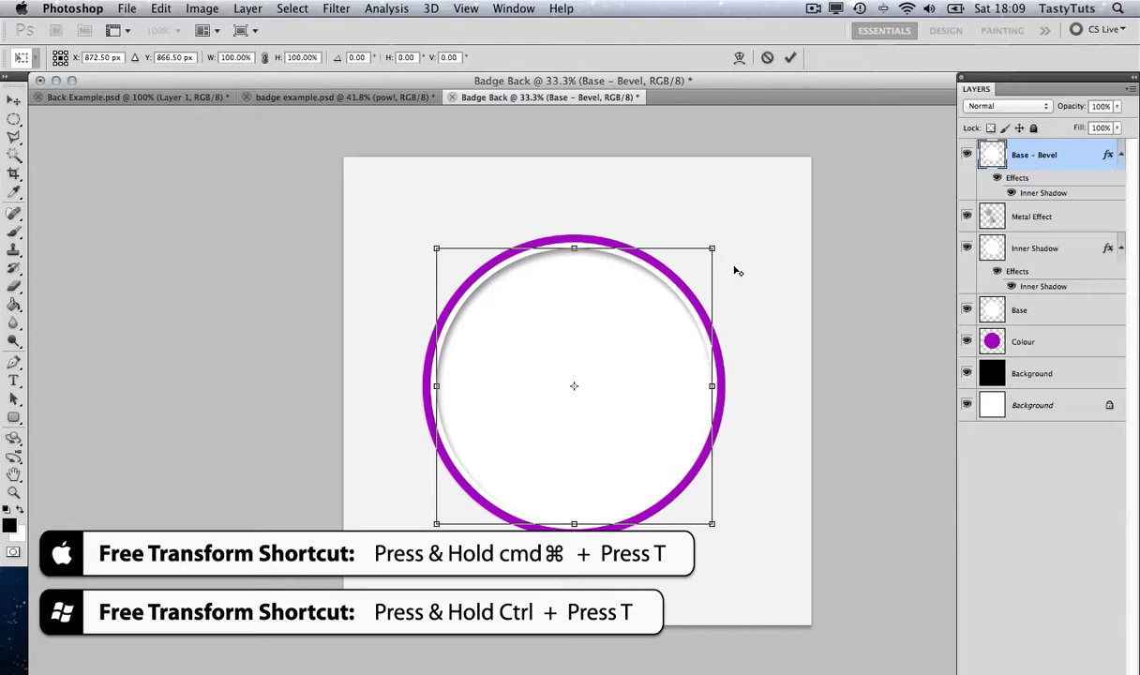
drag(714, 248, 667, 302)
key(Return)
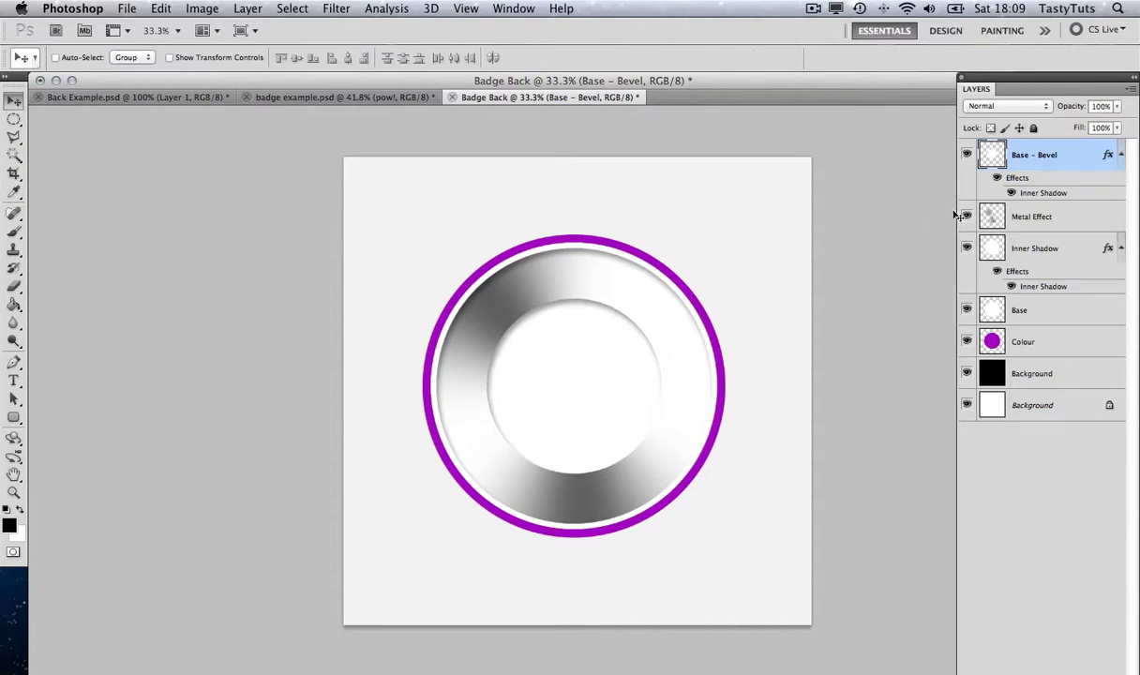
Step: Turn off the Base - Bevel layer's Inner Shadow and enable Bevel and Emboss with the Outer Bevel style
double_click(1067, 157)
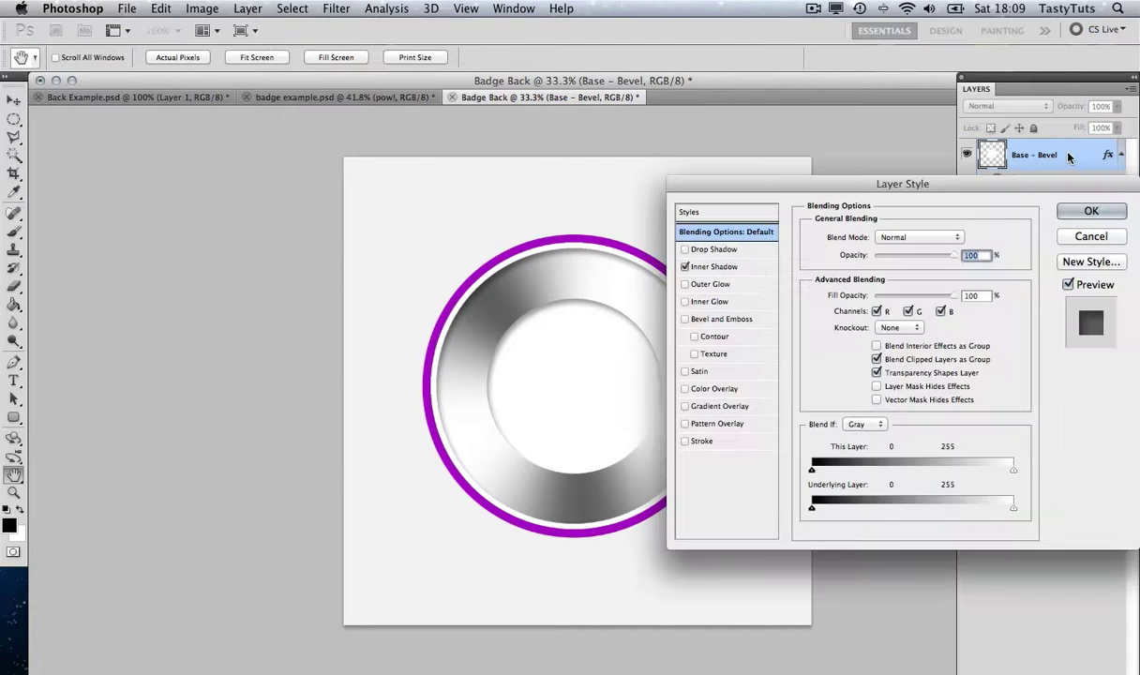
click(684, 267)
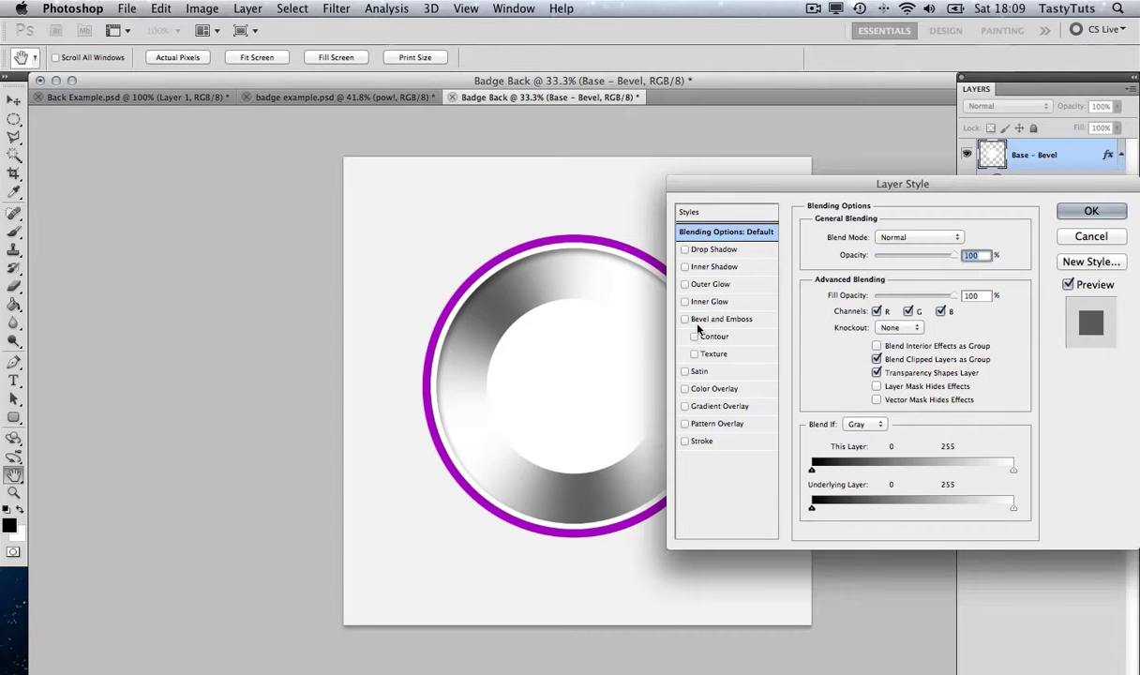
click(723, 321)
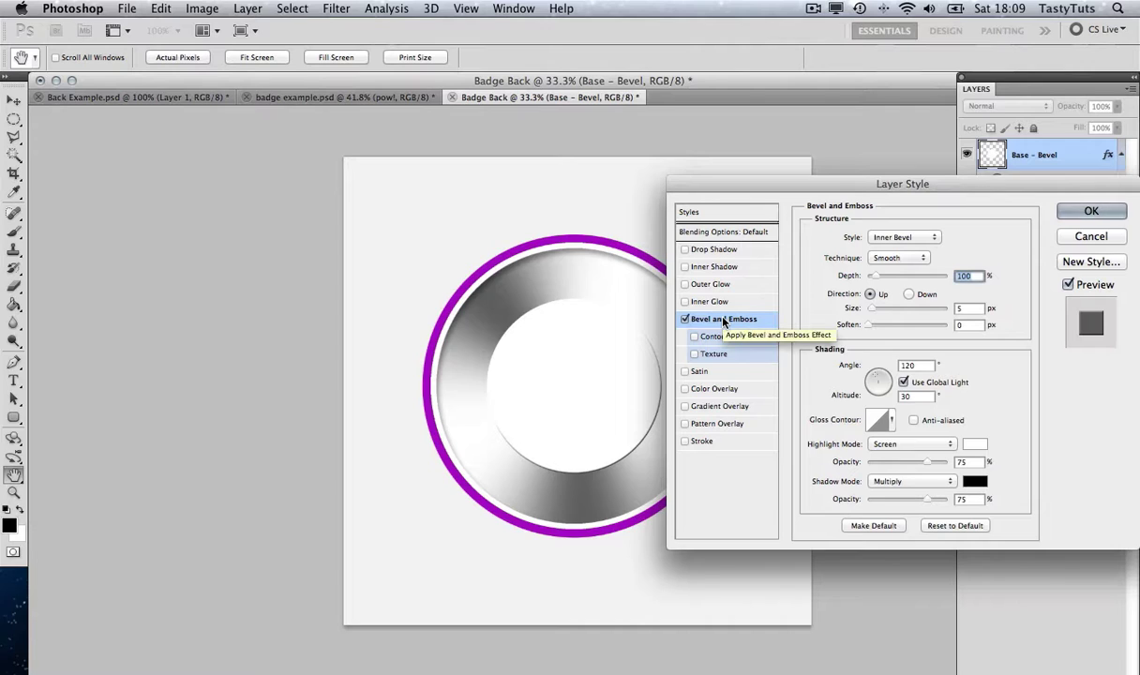
click(892, 239)
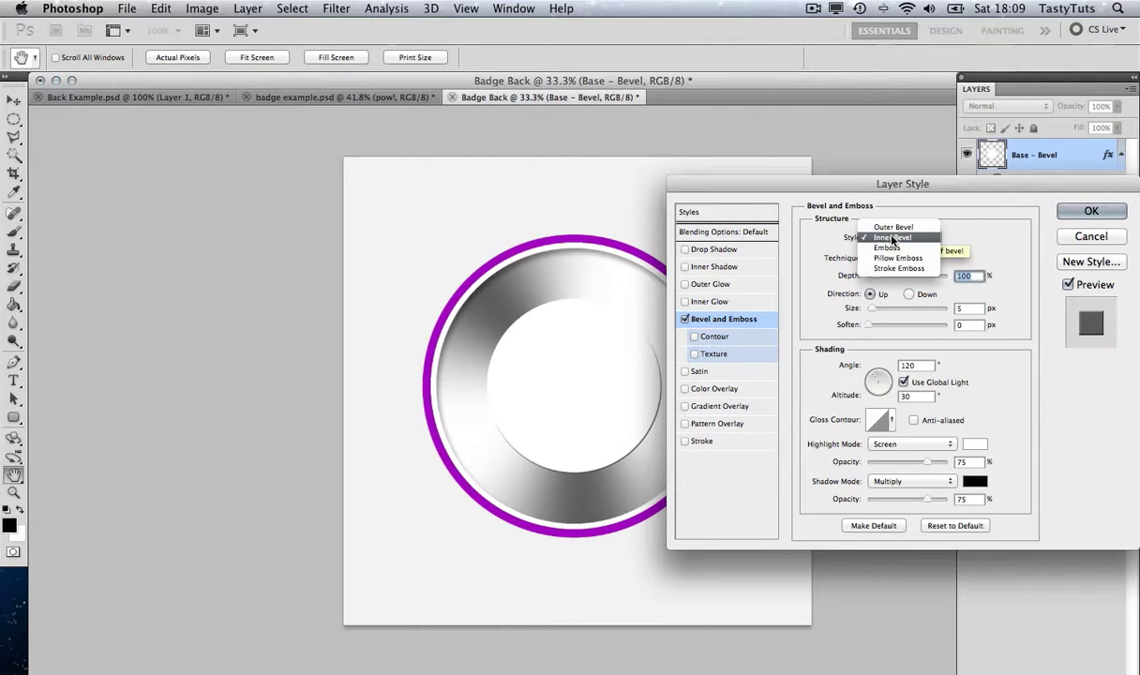
click(892, 226)
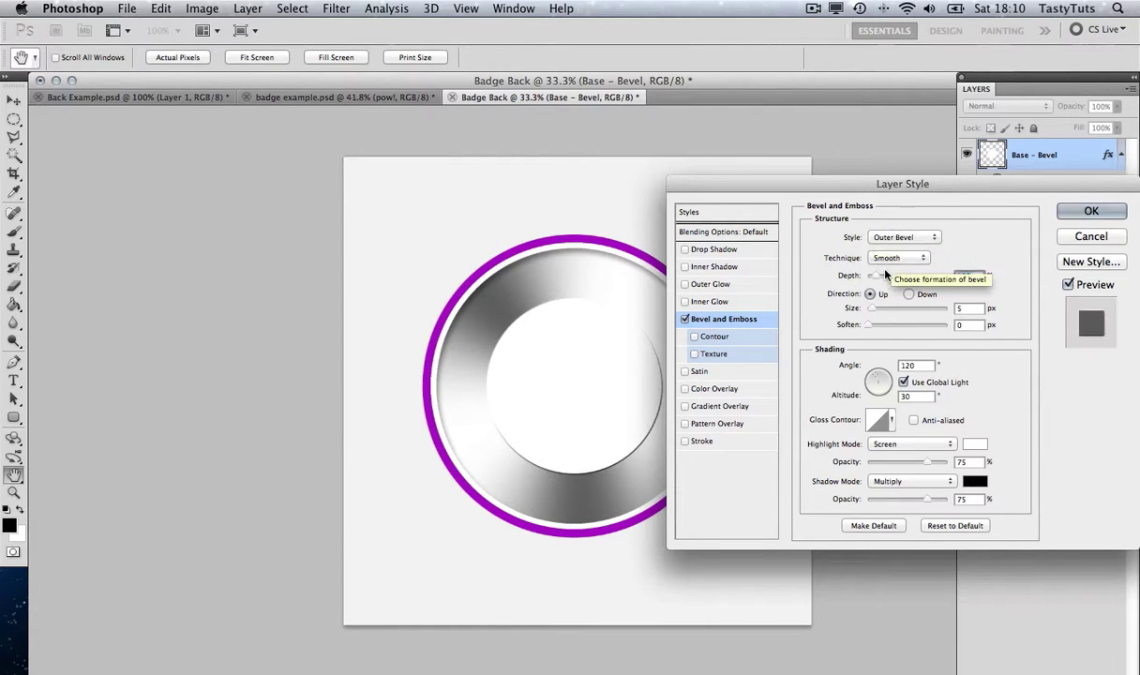
Step: Set the bevel's depth to 111%, technique to Chisel Hard and size to 9 px, and apply the layer style
mouse_move(885, 274)
mouse_down()
mouse_move(900, 281)
mouse_move(874, 284)
mouse_up()
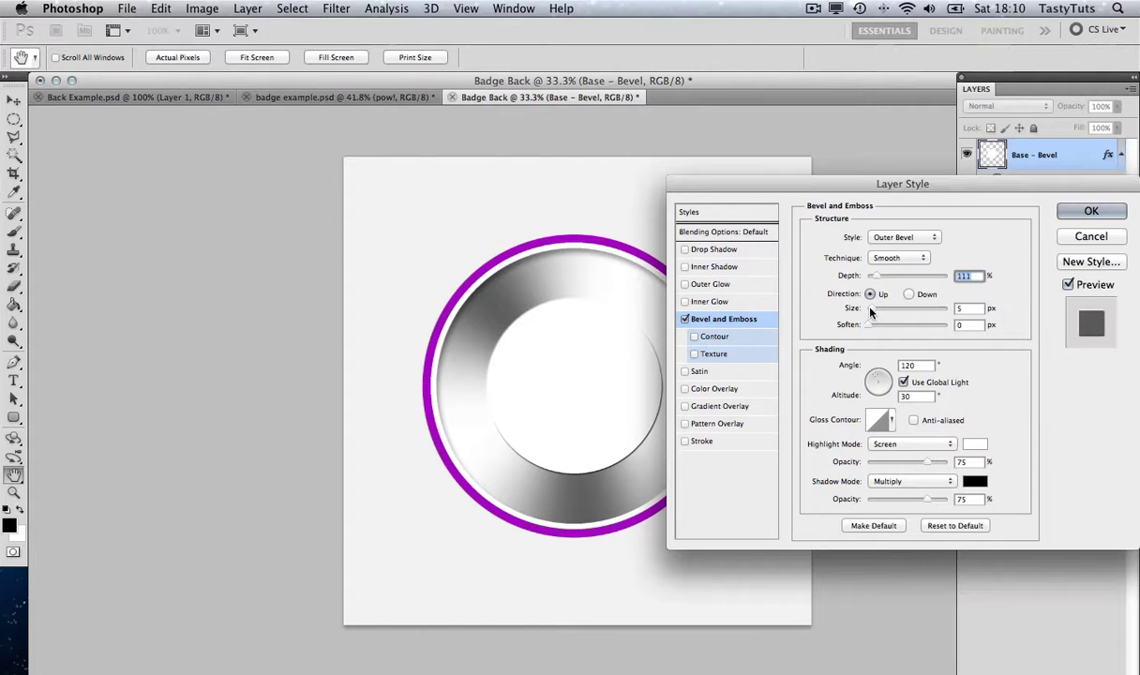
key(Tab)
key(Down)
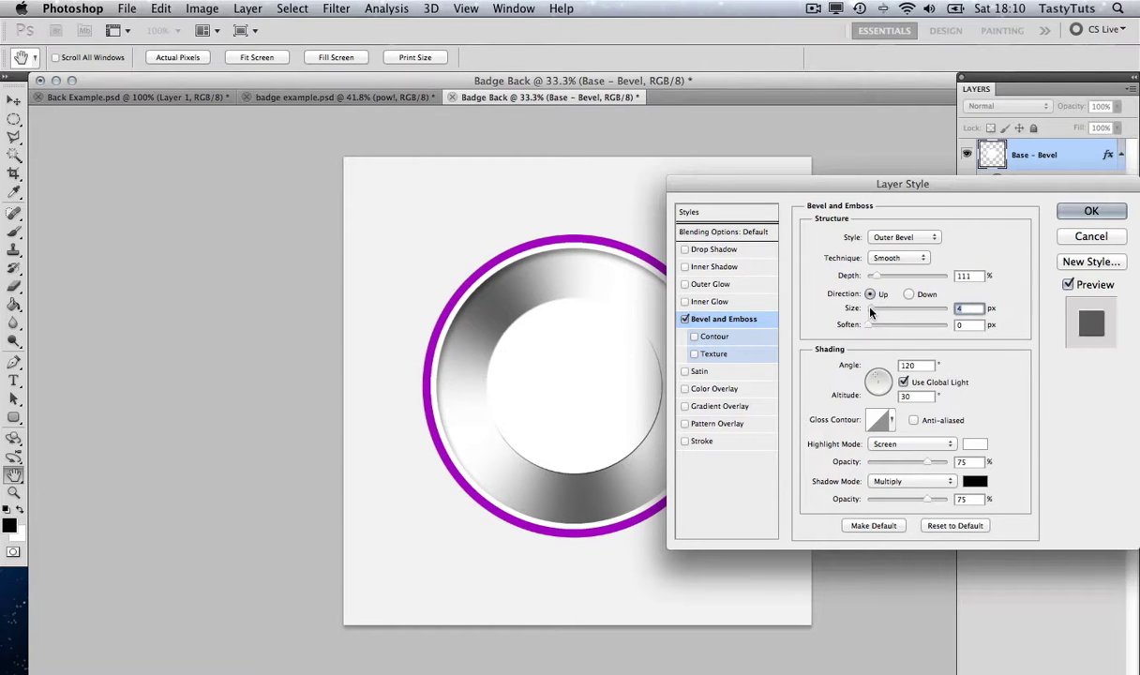
drag(870, 312, 876, 313)
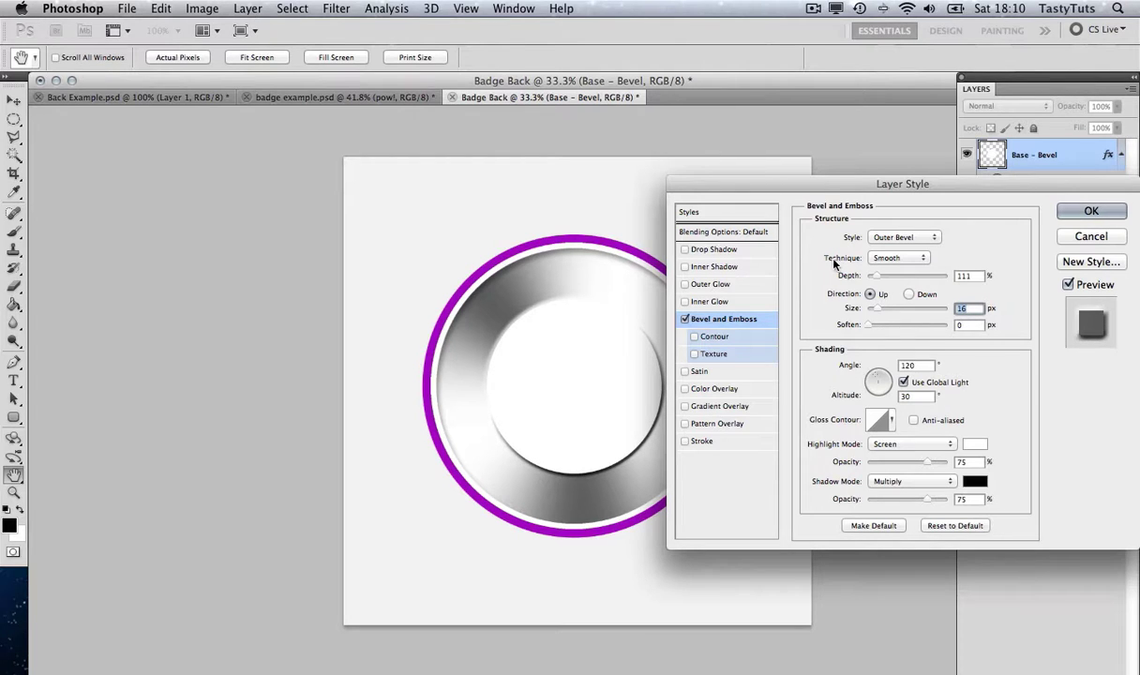
click(886, 258)
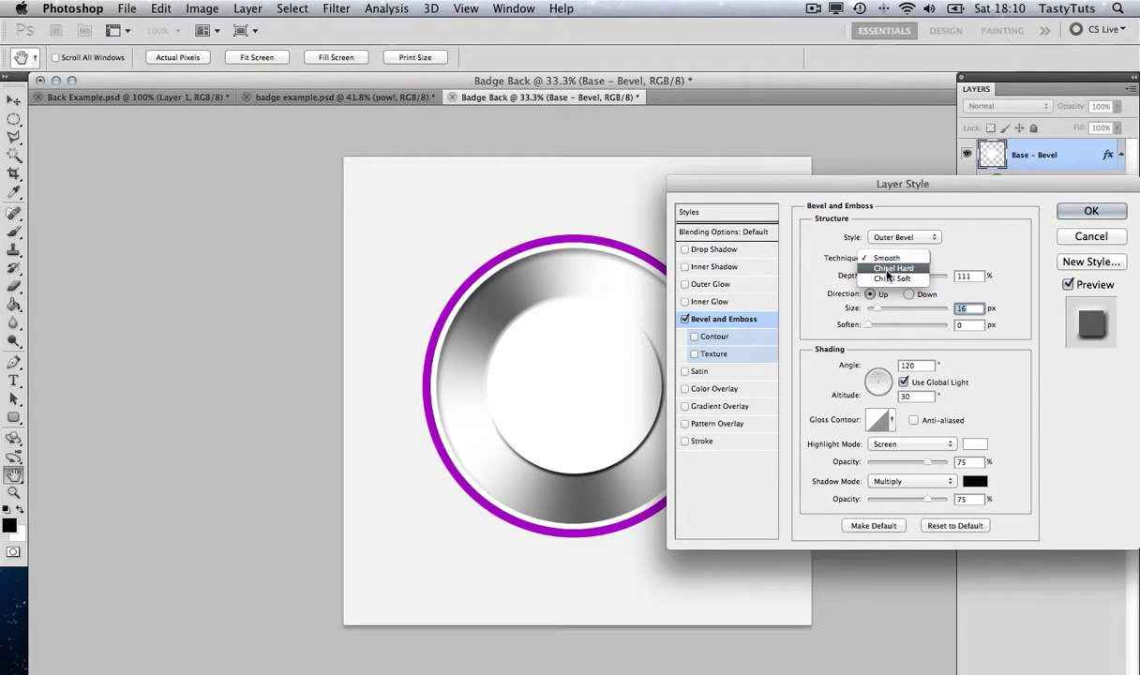
click(888, 272)
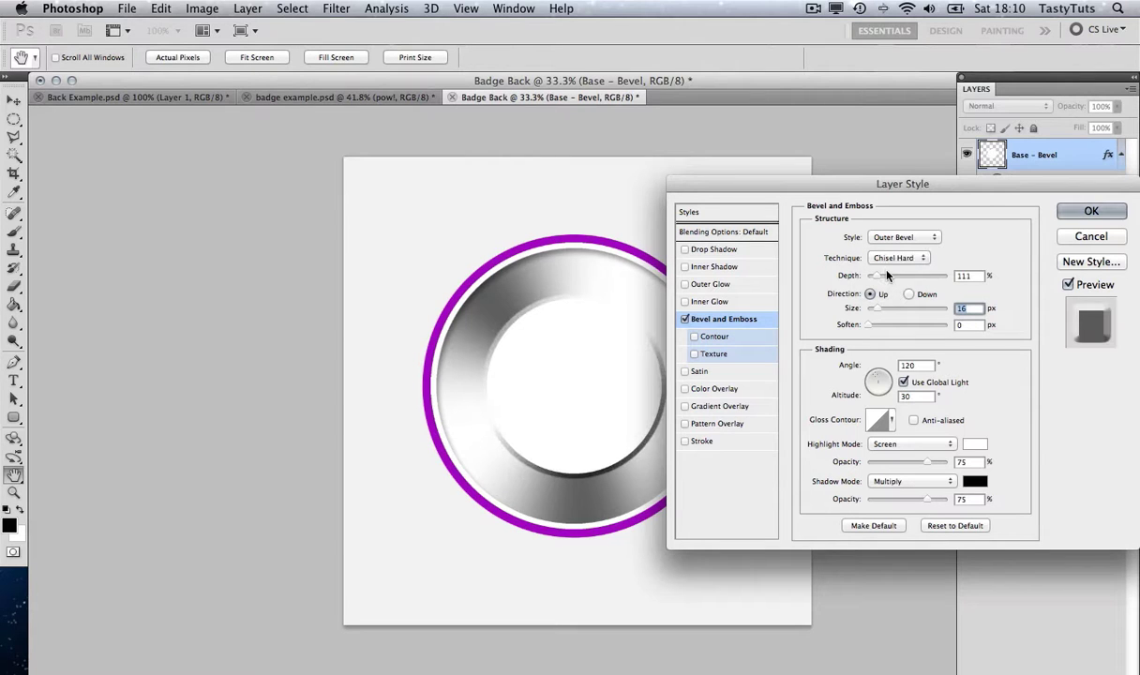
drag(877, 313, 874, 312)
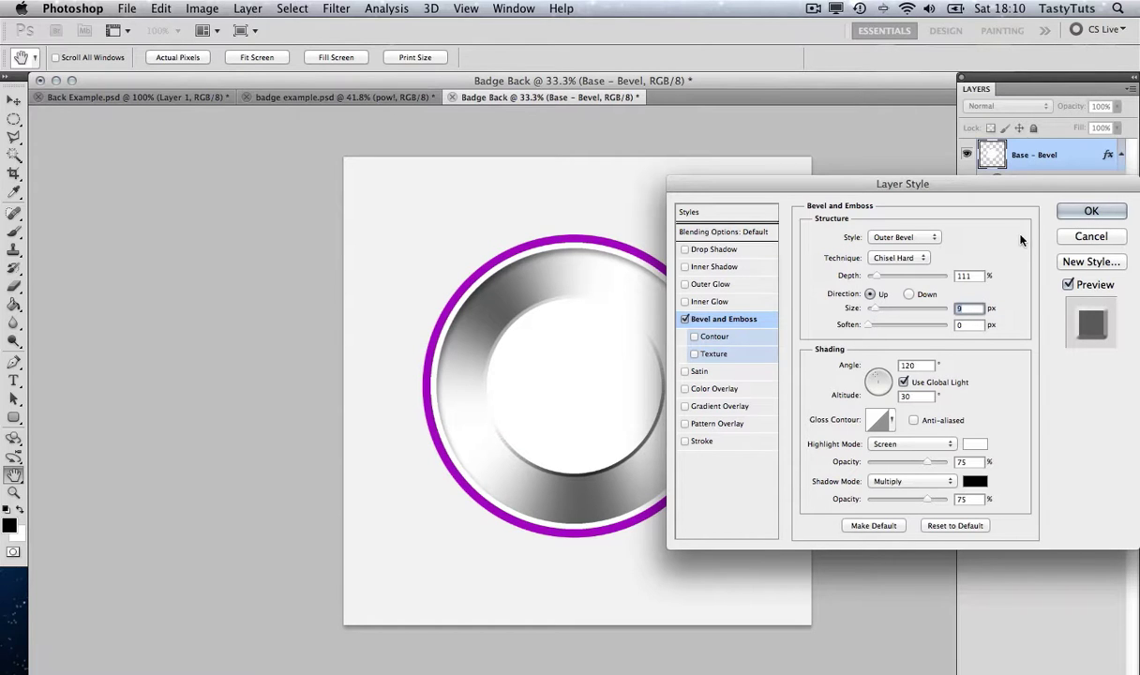
click(1077, 208)
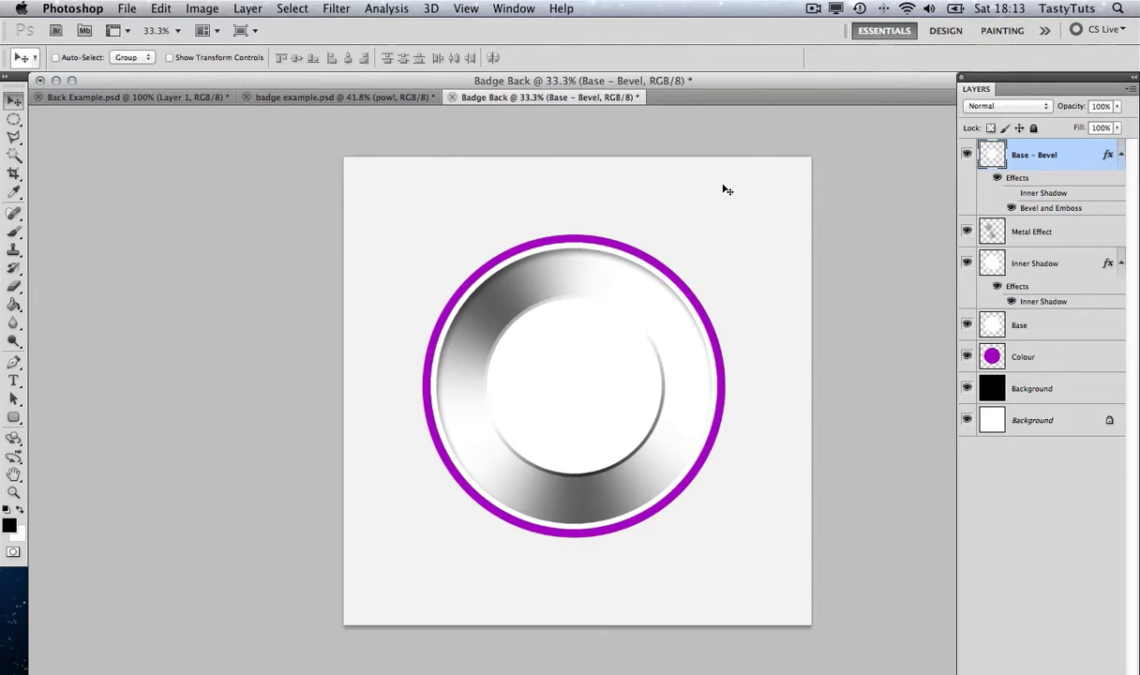
Step: Create a new layer named "Pin Hole 1" above the Base - Bevel layer
key(super+shift+n)
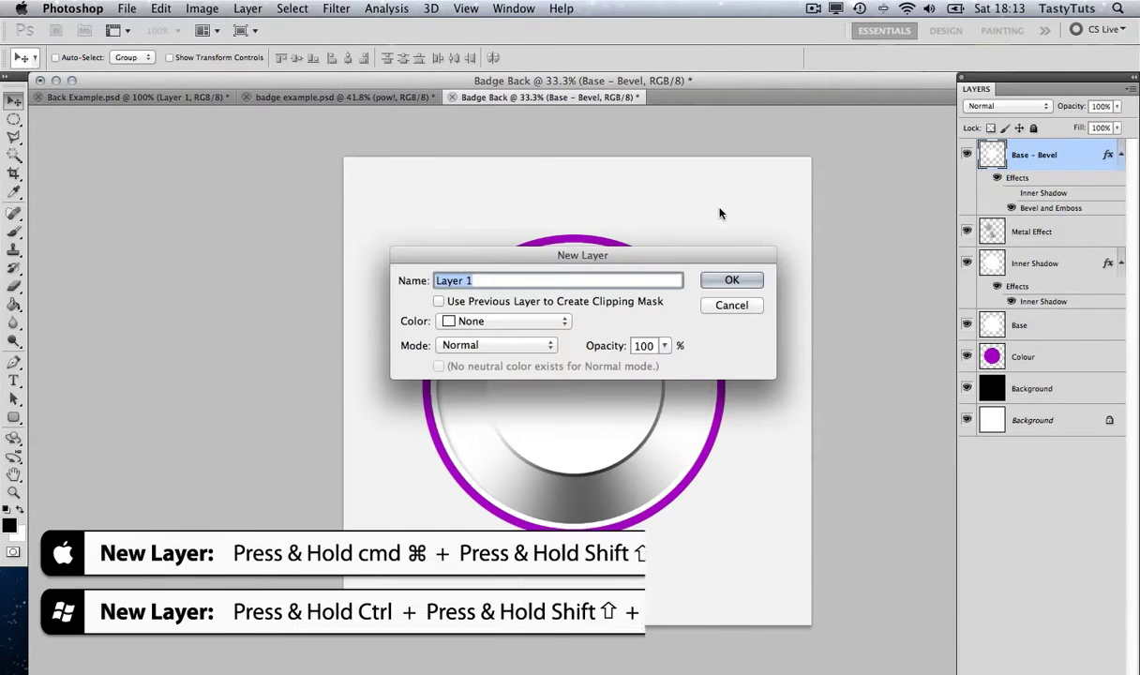
drag(619, 259, 596, 282)
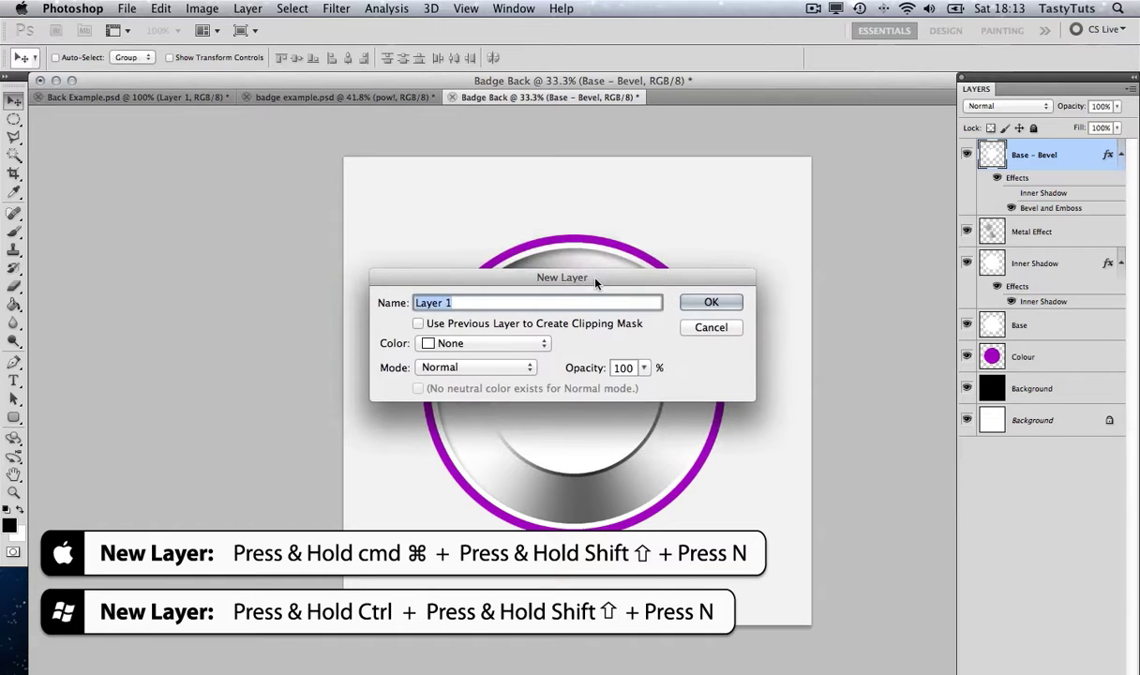
text(Pin Hole 1)
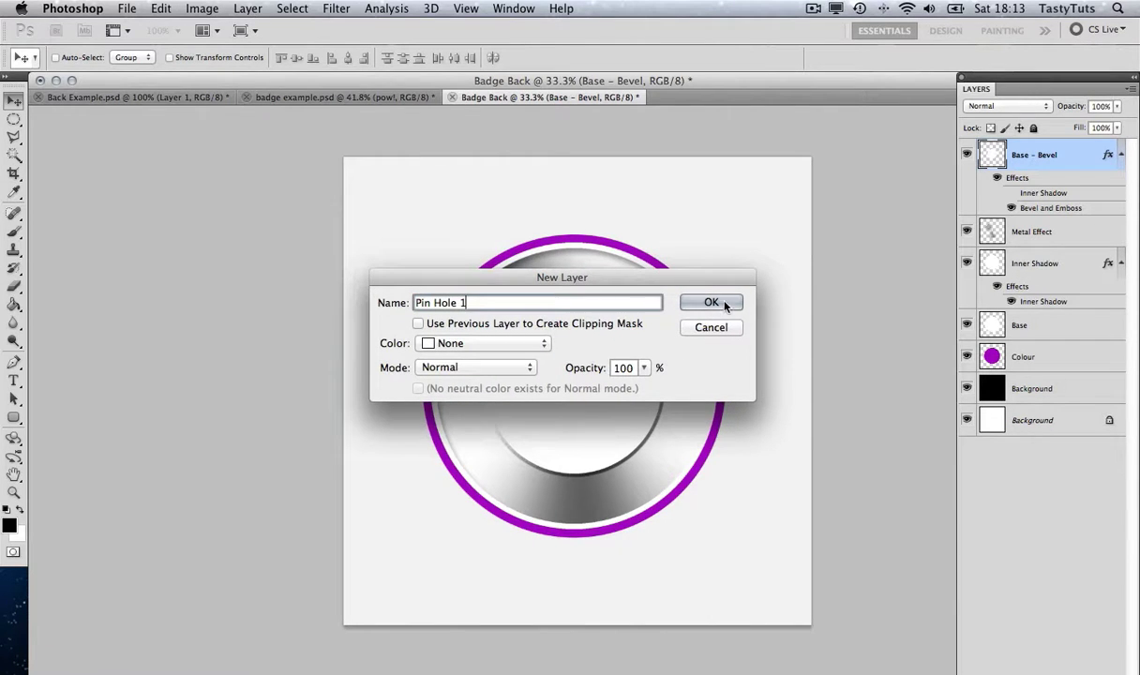
click(685, 305)
Step: Draw a small circular marquee selection inside the upper part of the white centre disc
key(z)
drag(592, 367, 588, 364)
click(13, 120)
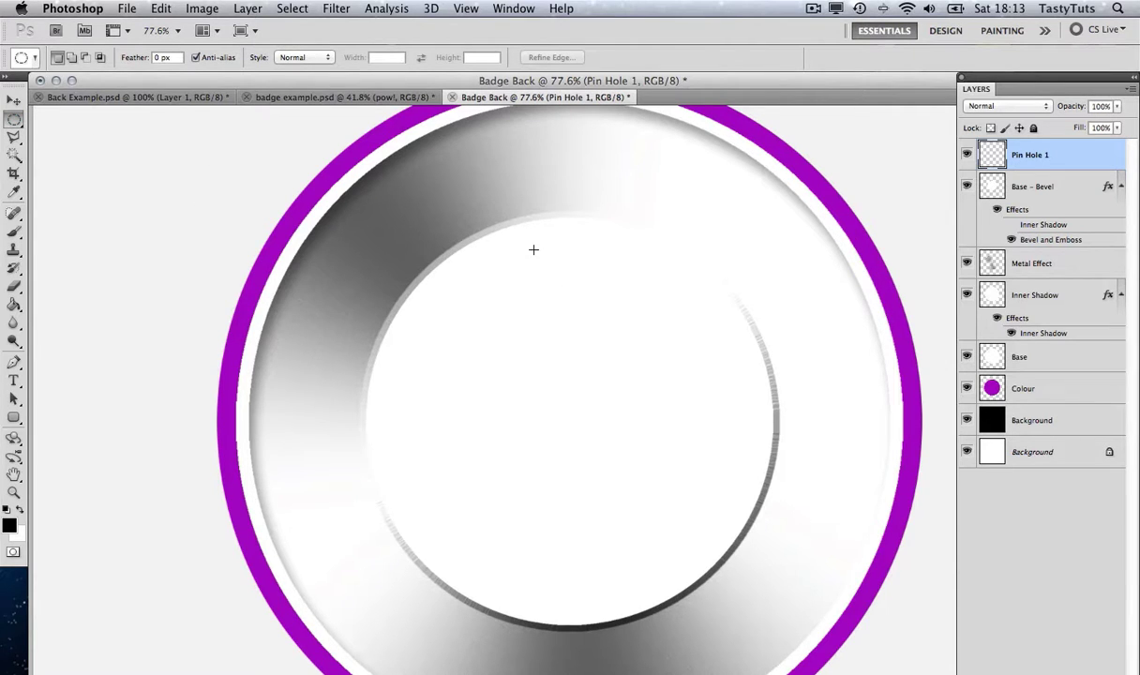
drag(564, 278, 580, 297)
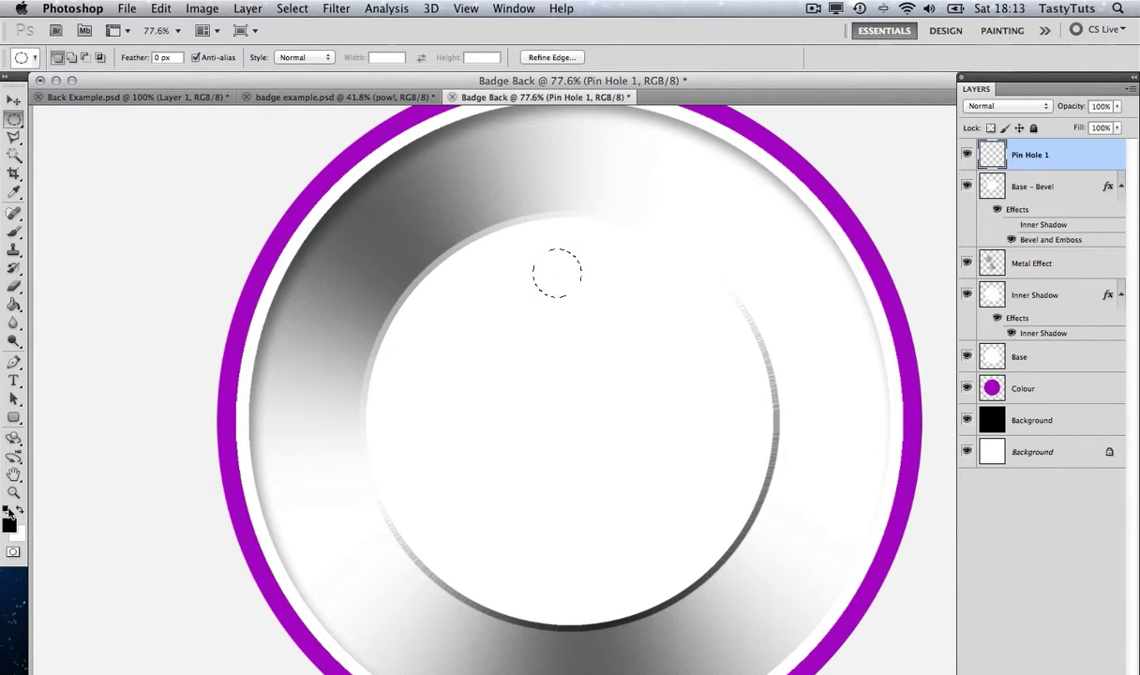
Step: Fill the circular selection with dark grey, deselect, and move the dot onto the disc's vertical centre line near its upper edge
click(8, 521)
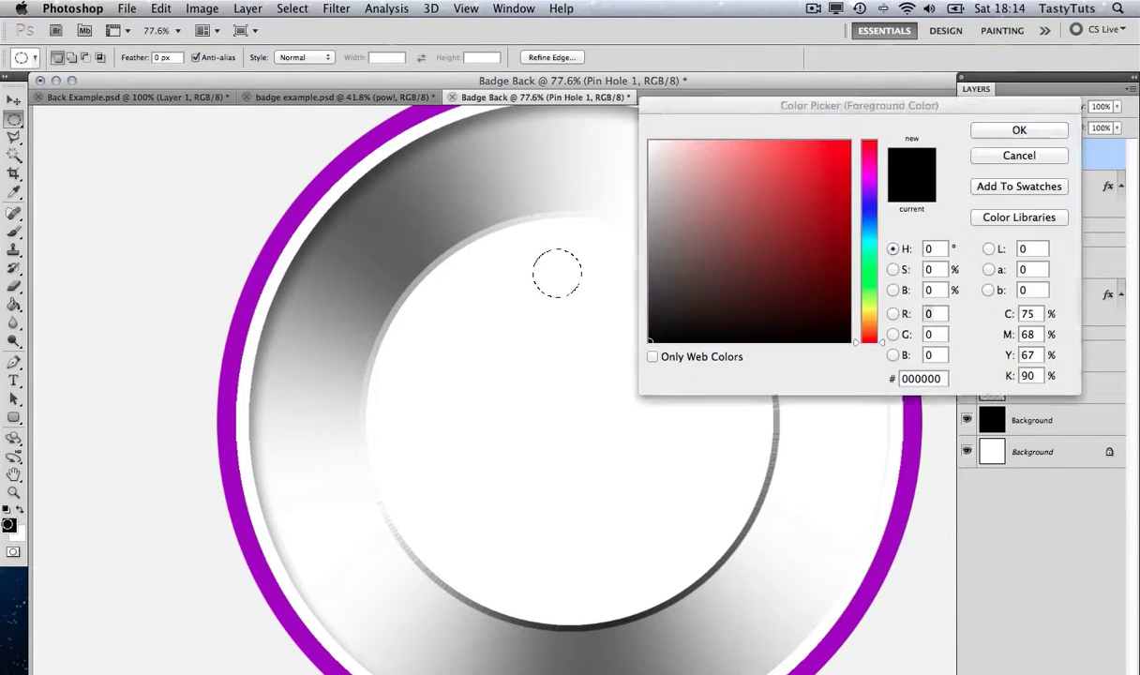
click(648, 279)
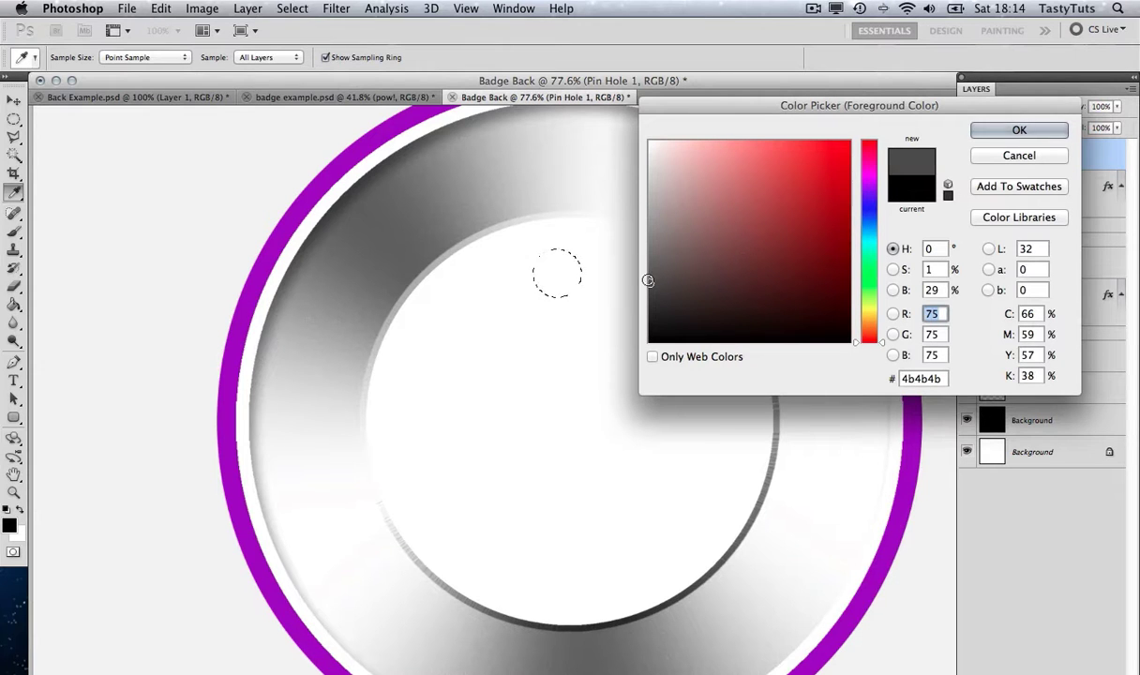
click(646, 271)
click(979, 130)
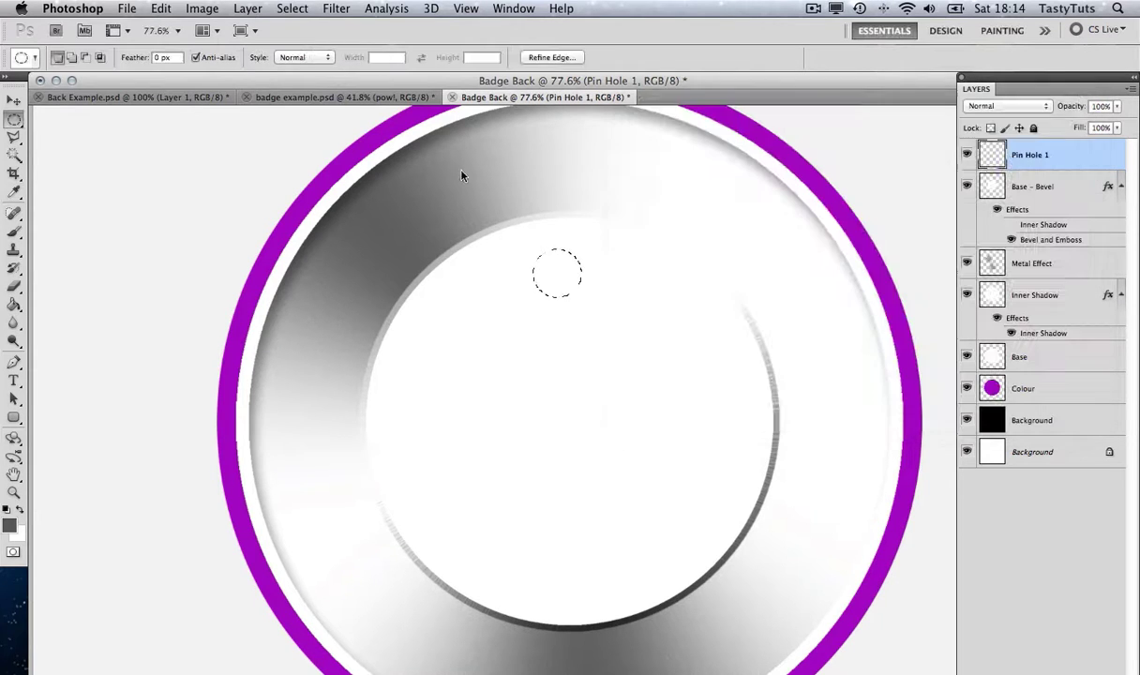
key(g)
click(542, 258)
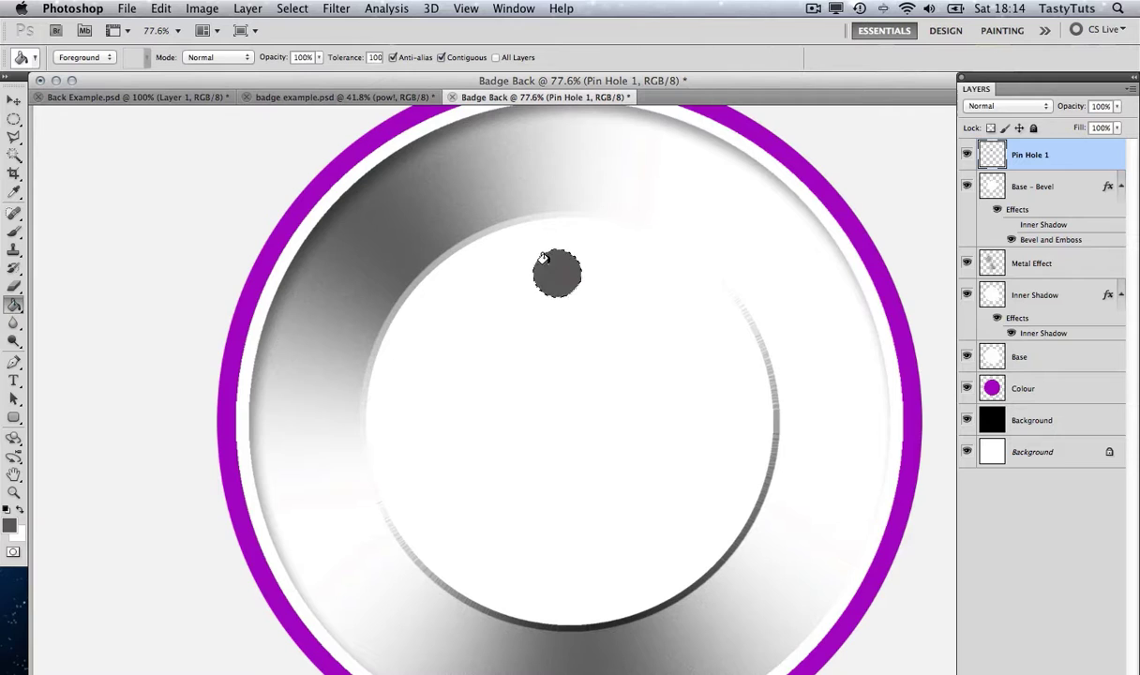
key(super+d)
key(v)
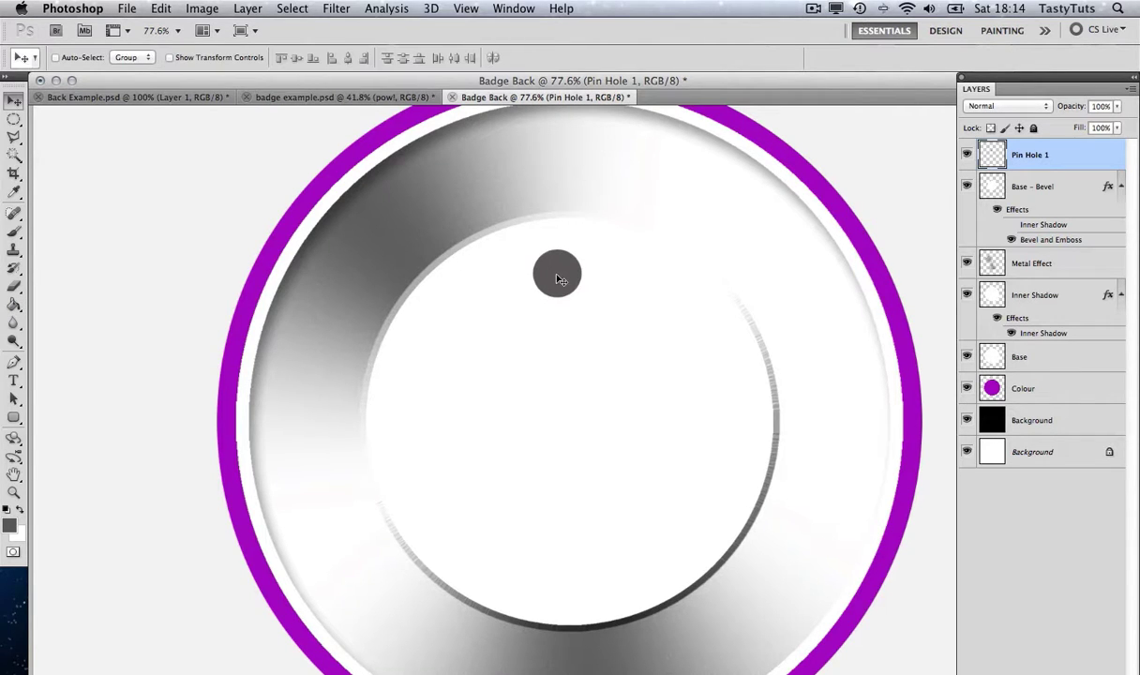
mouse_move(553, 269)
mouse_down()
mouse_move(582, 294)
mouse_move(581, 262)
mouse_move(570, 264)
mouse_up()
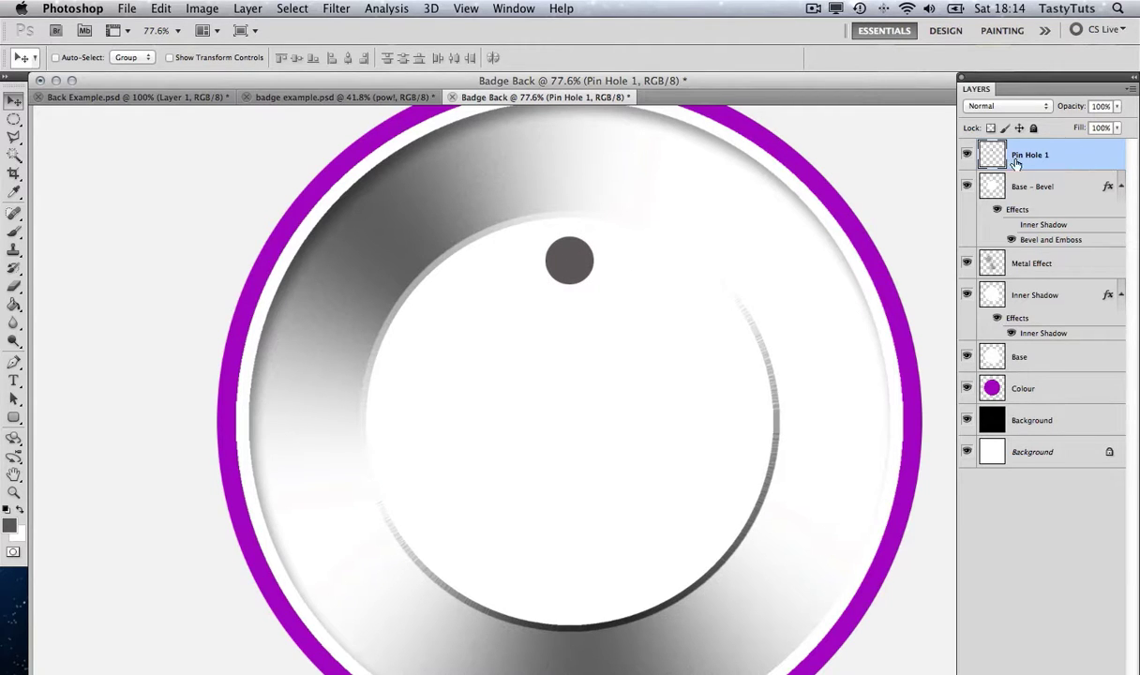
Step: Add an Inner Shadow with a distance of 15 px to the Pin Hole 1 layer
double_click(1071, 156)
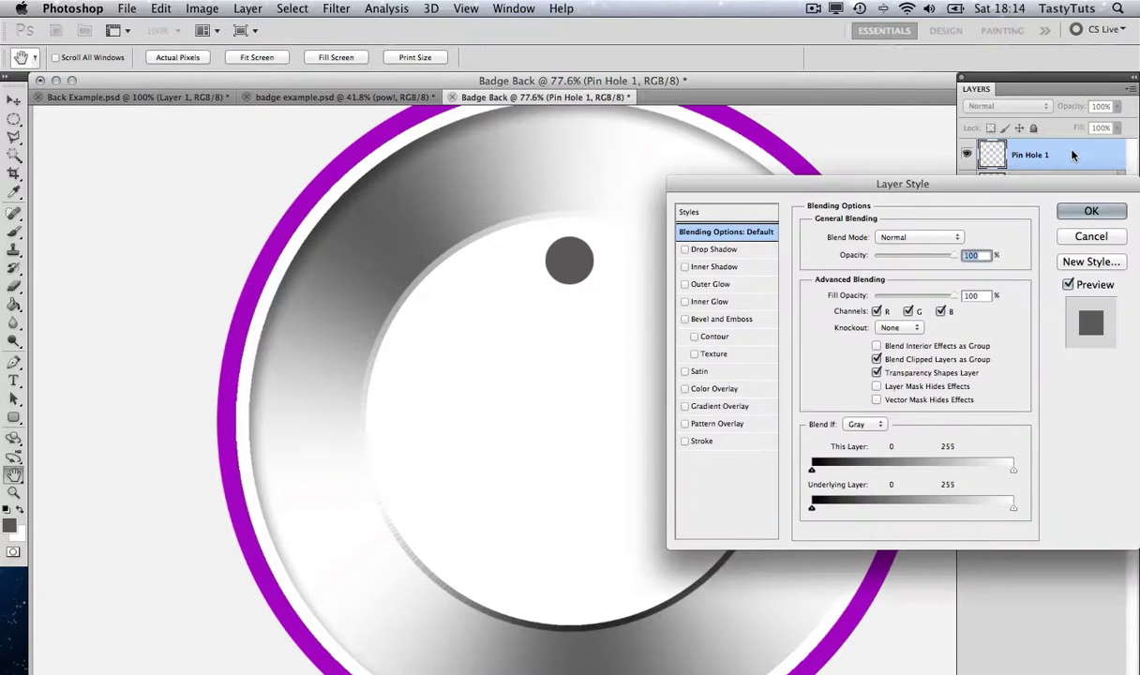
click(718, 273)
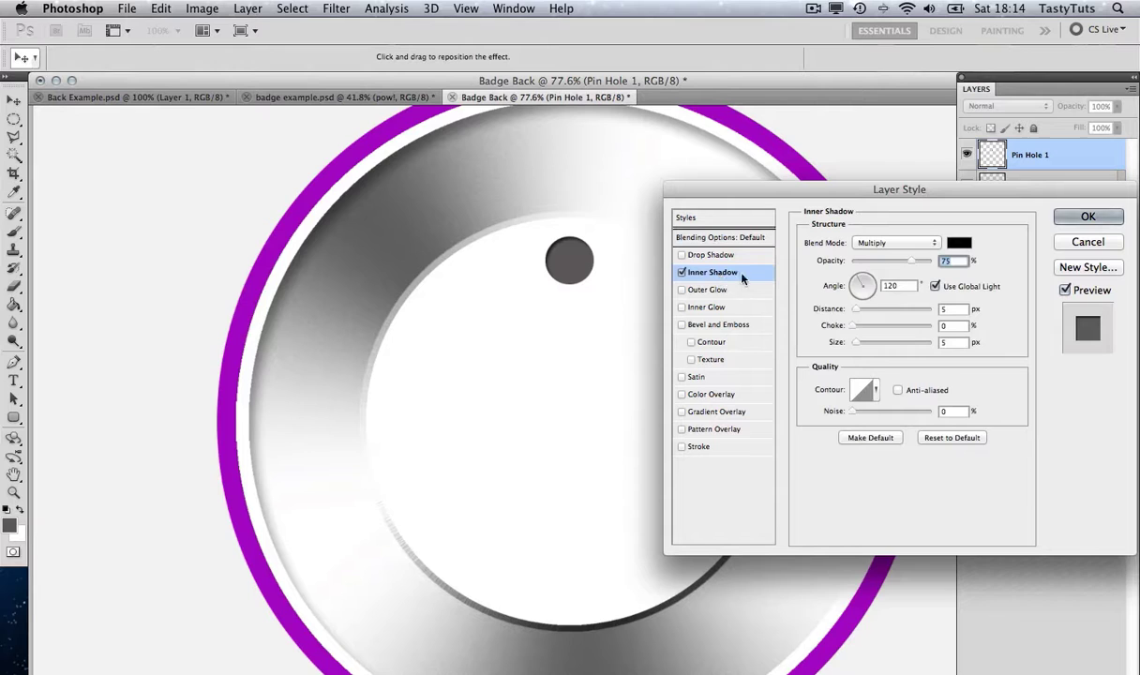
drag(855, 313, 860, 310)
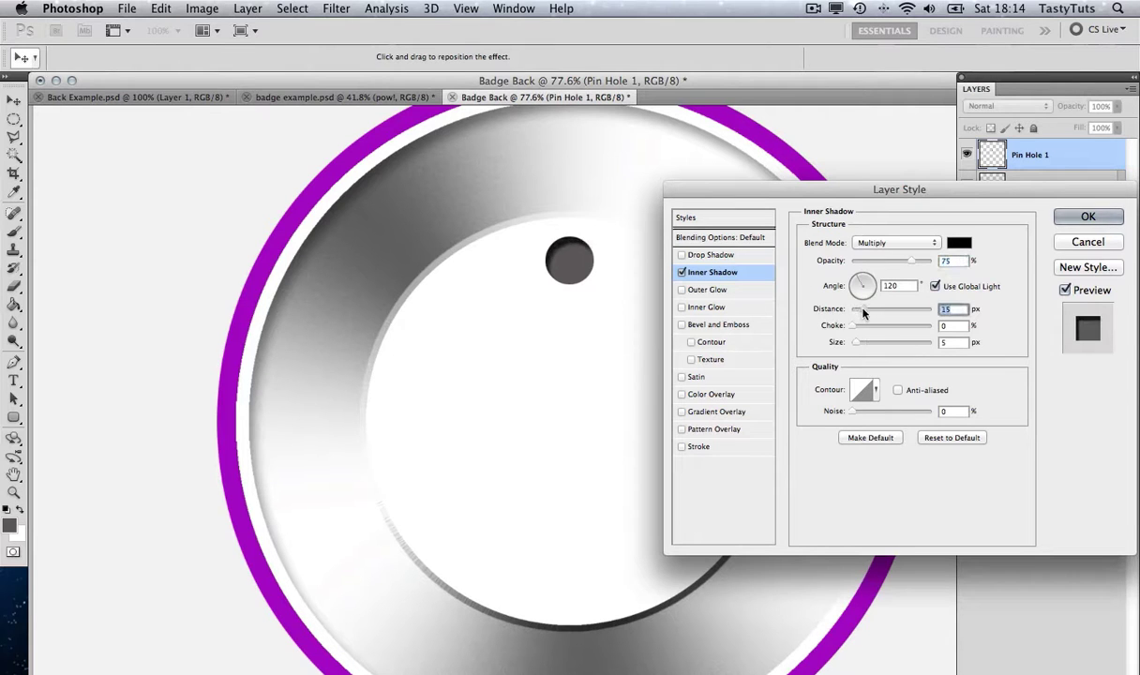
click(1085, 217)
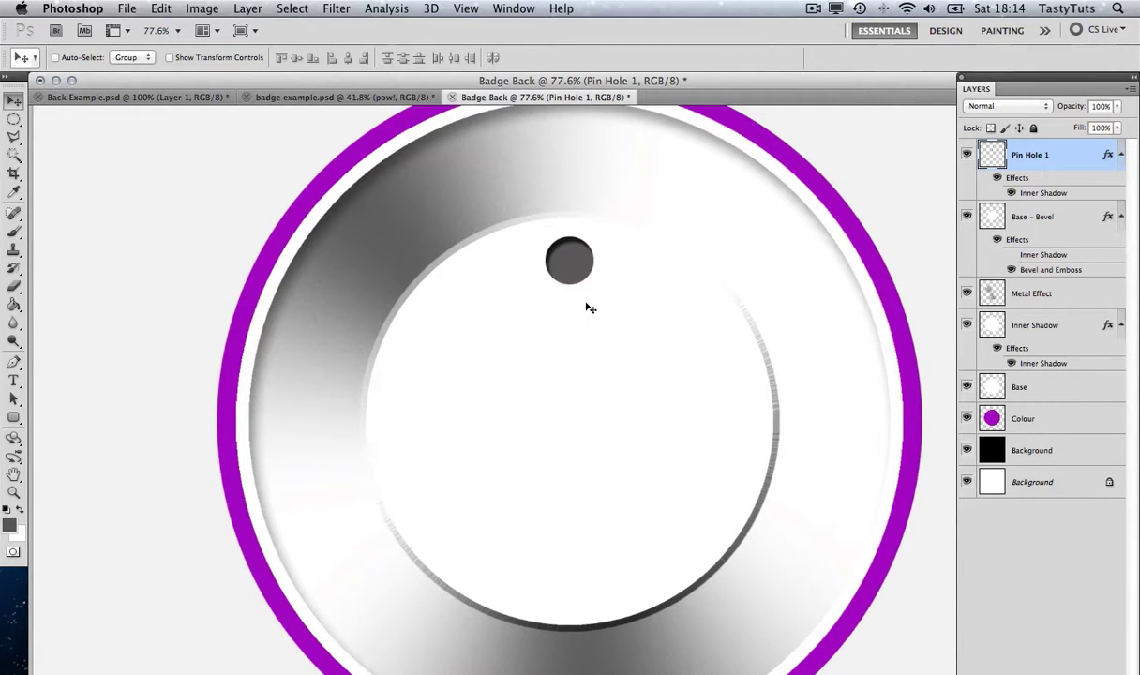
Step: Duplicate the Pin Hole 1 layer as "Pin Hole 2" and move the copy straight down to the disc's lower edge
right_click(1068, 157)
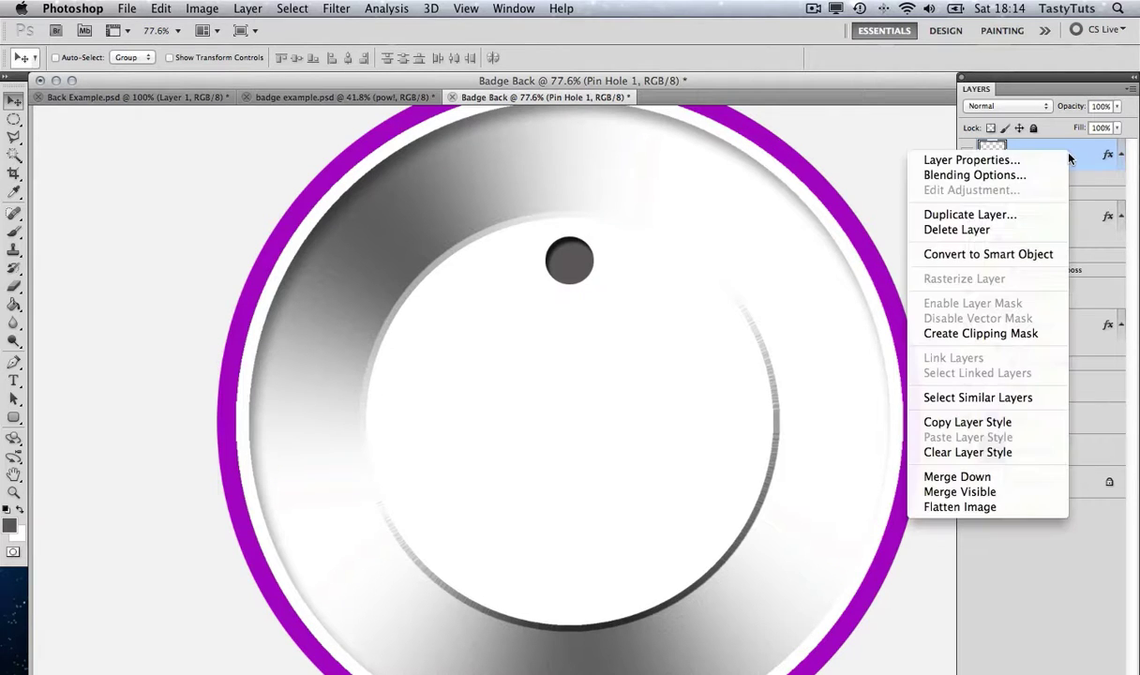
click(995, 223)
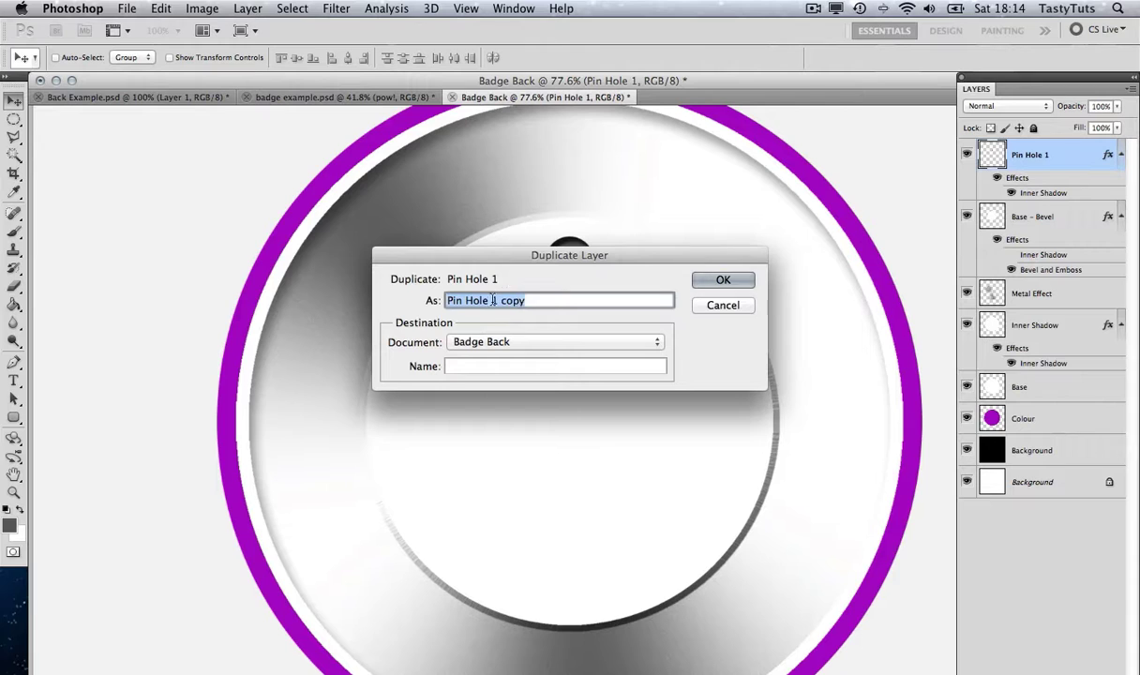
drag(473, 300, 538, 300)
text(2)
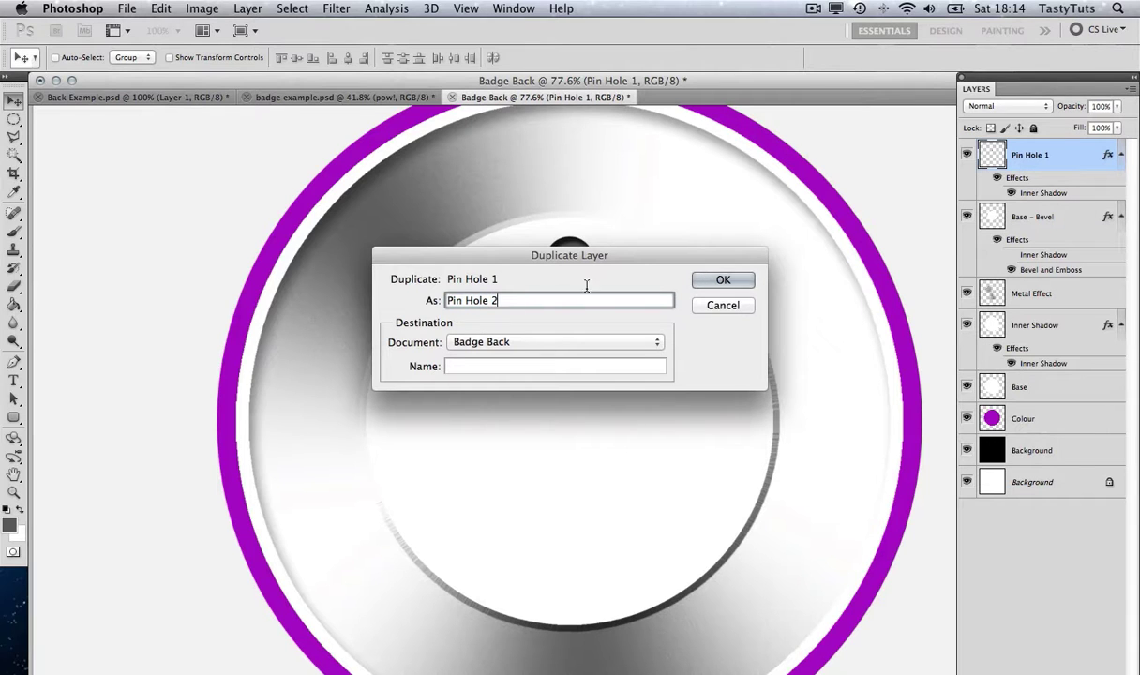
click(724, 280)
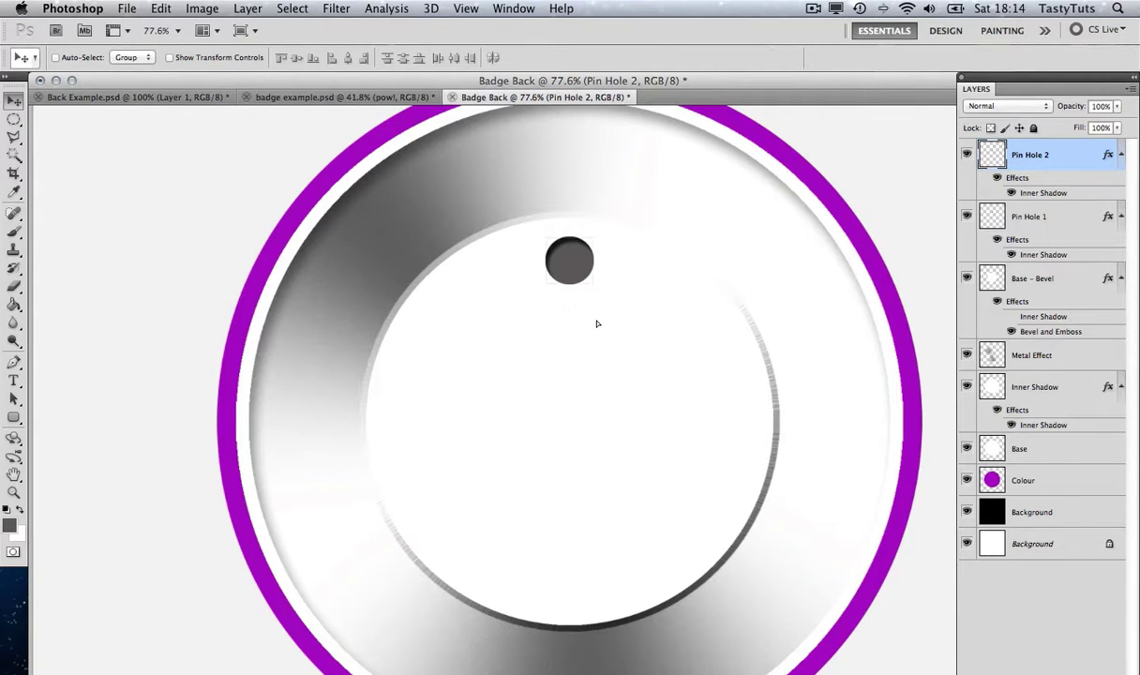
drag(595, 324, 596, 569)
Step: Draw a thin dark grey rounded rectangle with a 10 px radius from the upper pin hole's centre to the lower one's
key(z)
click(595, 373)
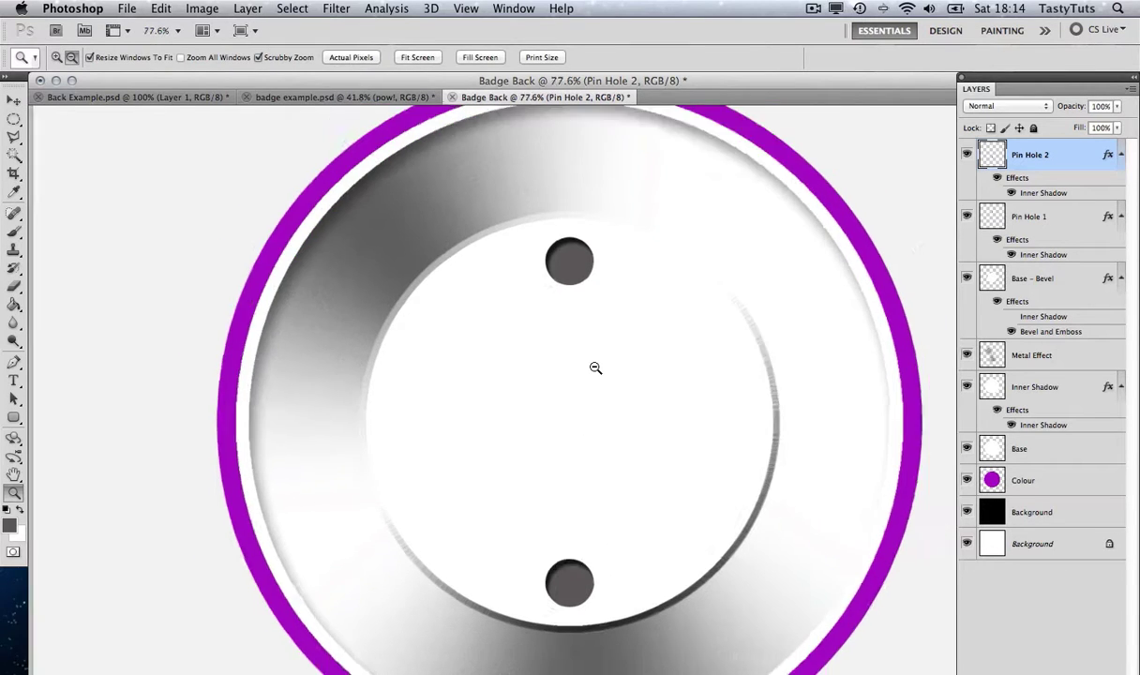
alt+click(595, 367)
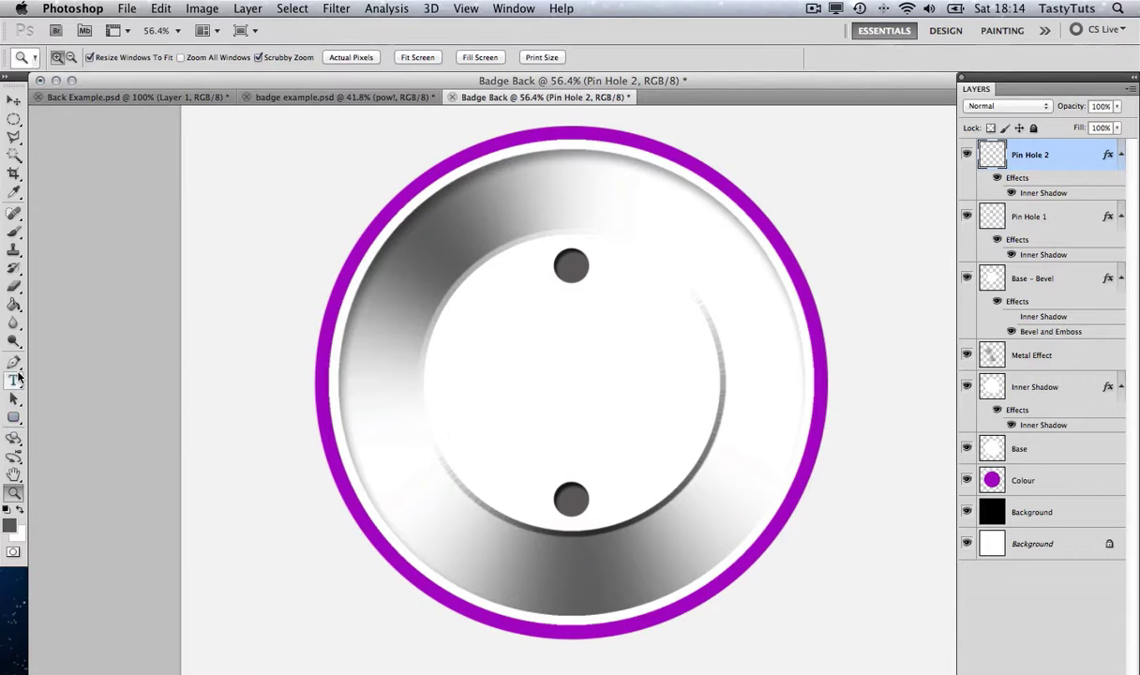
click(14, 419)
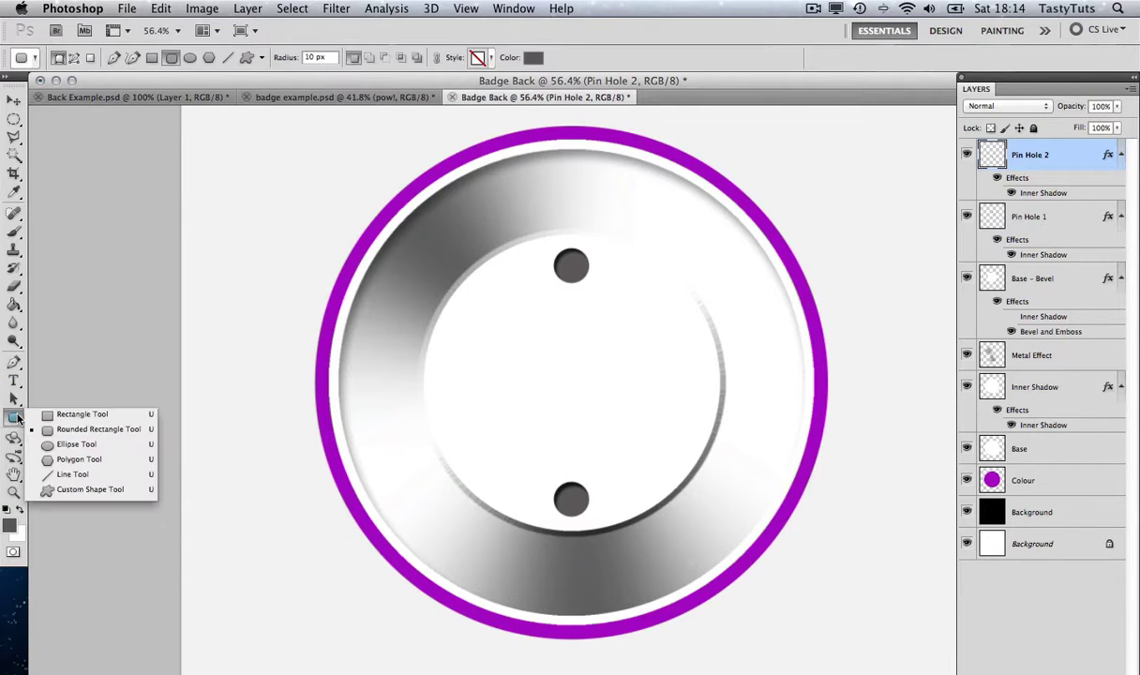
click(120, 435)
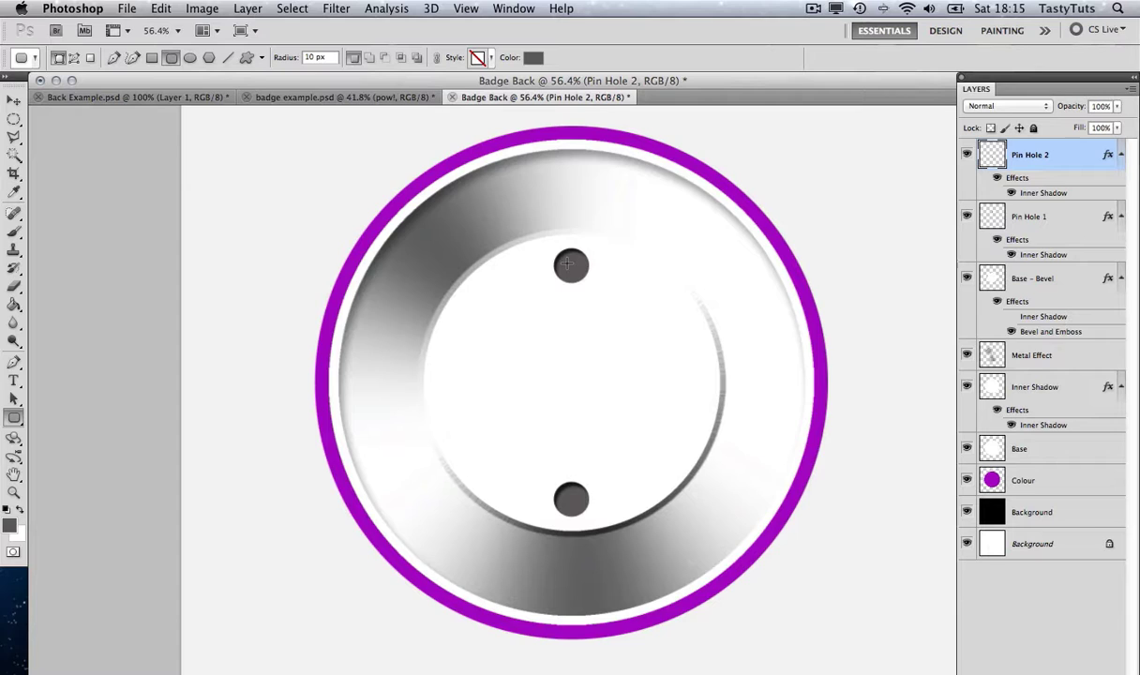
drag(566, 264, 571, 498)
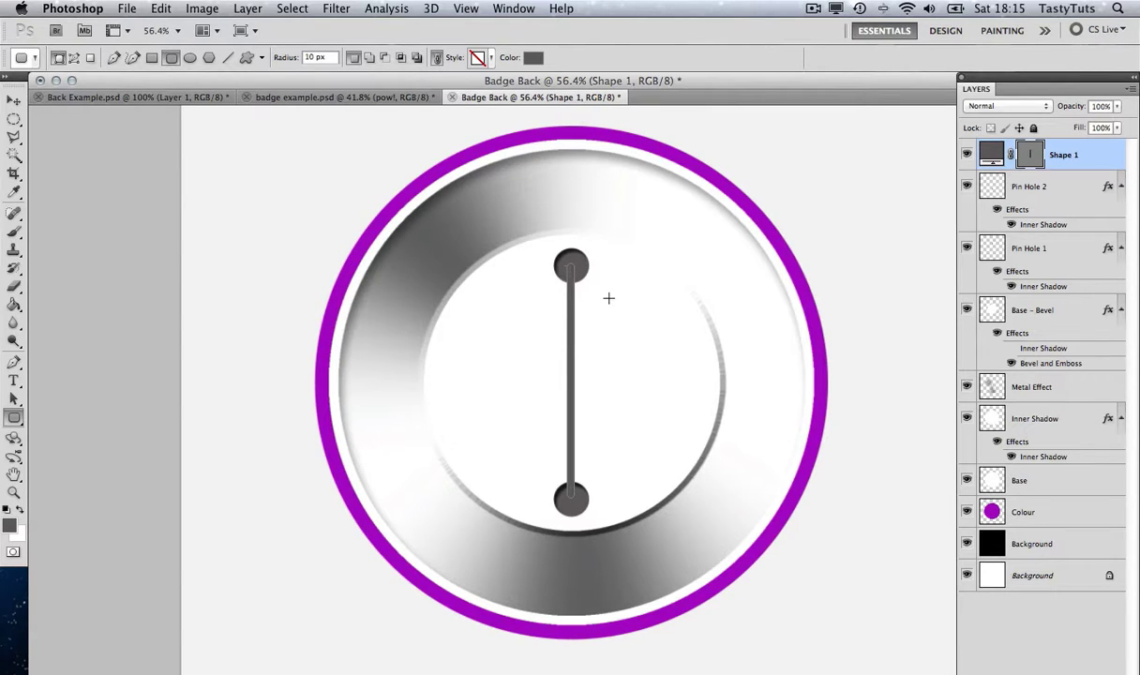
Step: Shift the bar slightly to centre it on the two pin holes, and rename its layer as "Pin"
key(v)
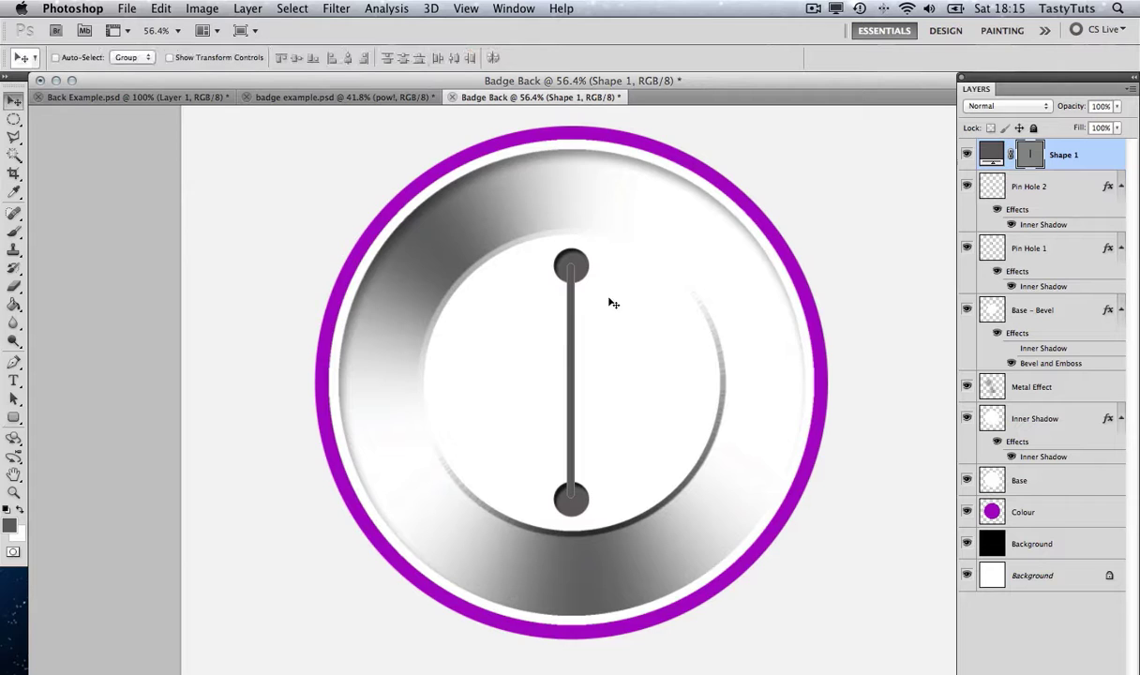
mouse_move(588, 325)
mouse_down()
mouse_move(602, 326)
mouse_move(584, 327)
mouse_up()
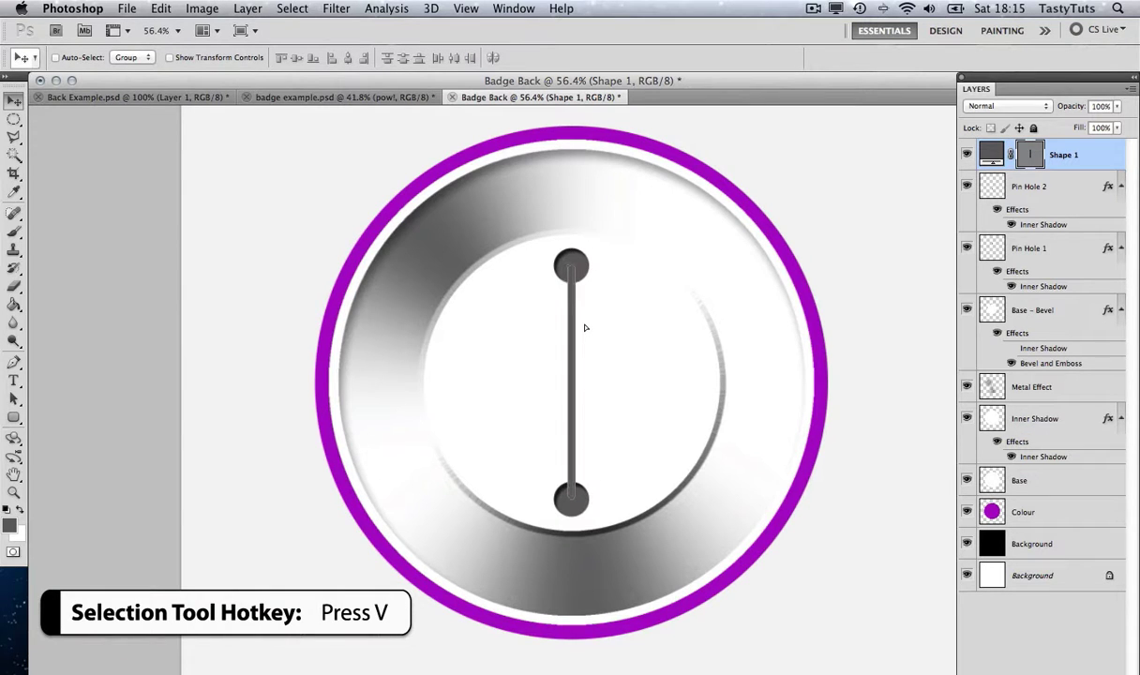
double_click(1063, 155)
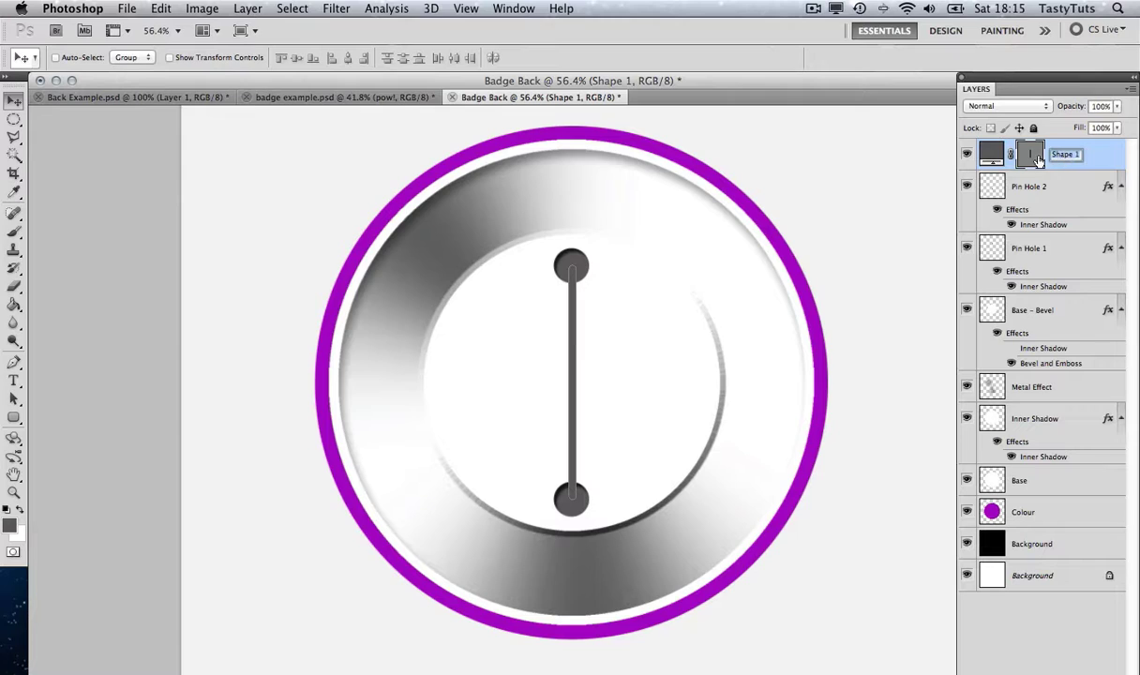
text(Pin)
key(Return)
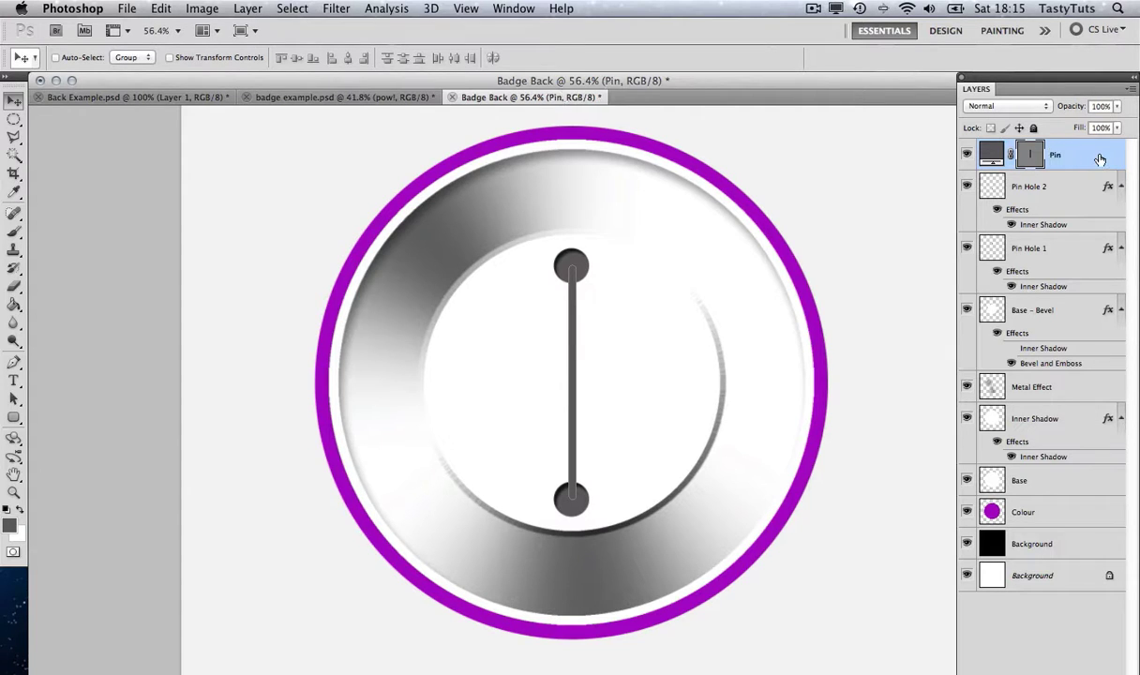
Step: Add a black-to-white Gradient Overlay to the Pin layer with an angle of 0° and 50% opacity
double_click(1092, 160)
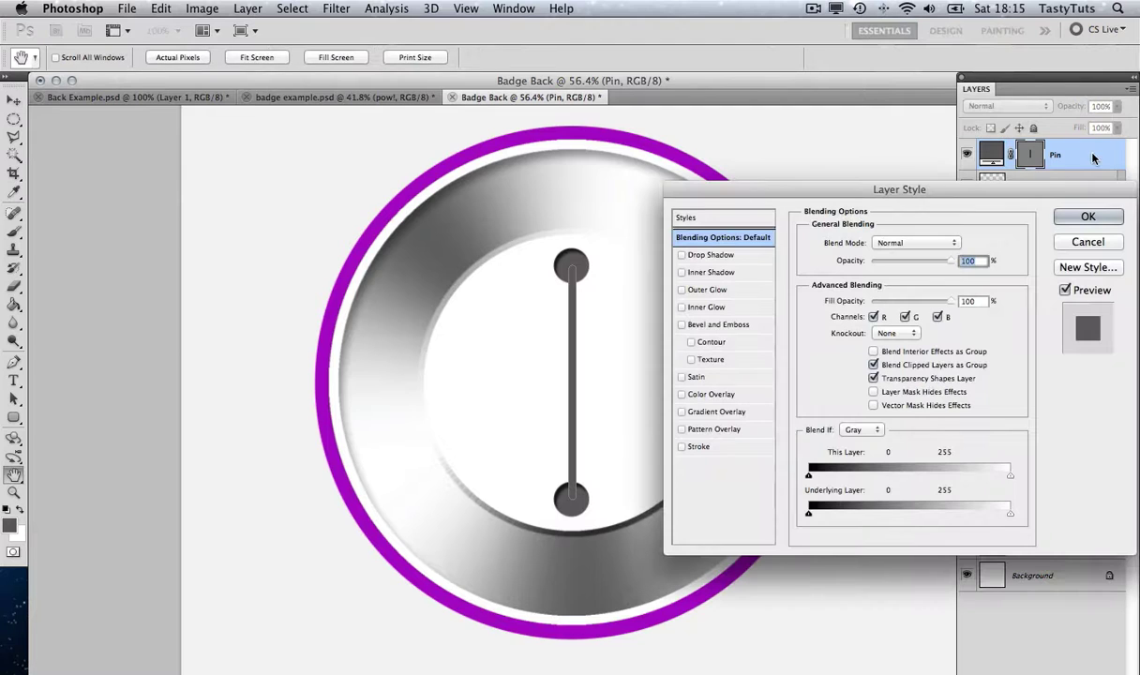
click(712, 412)
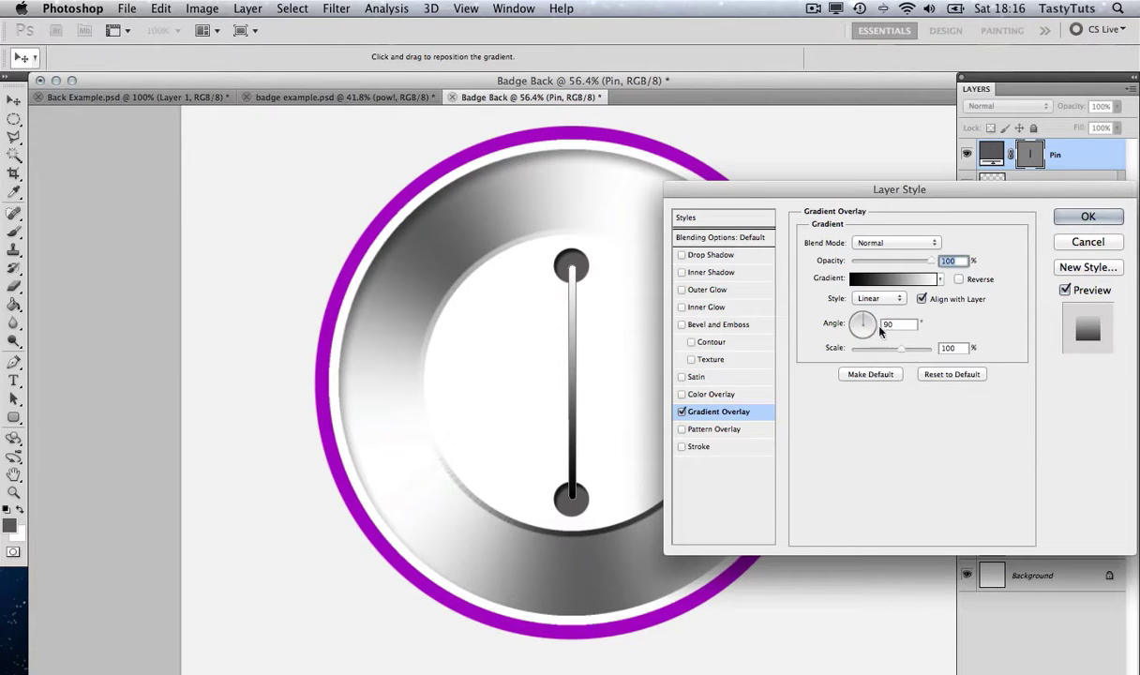
key(Tab)
text(0)
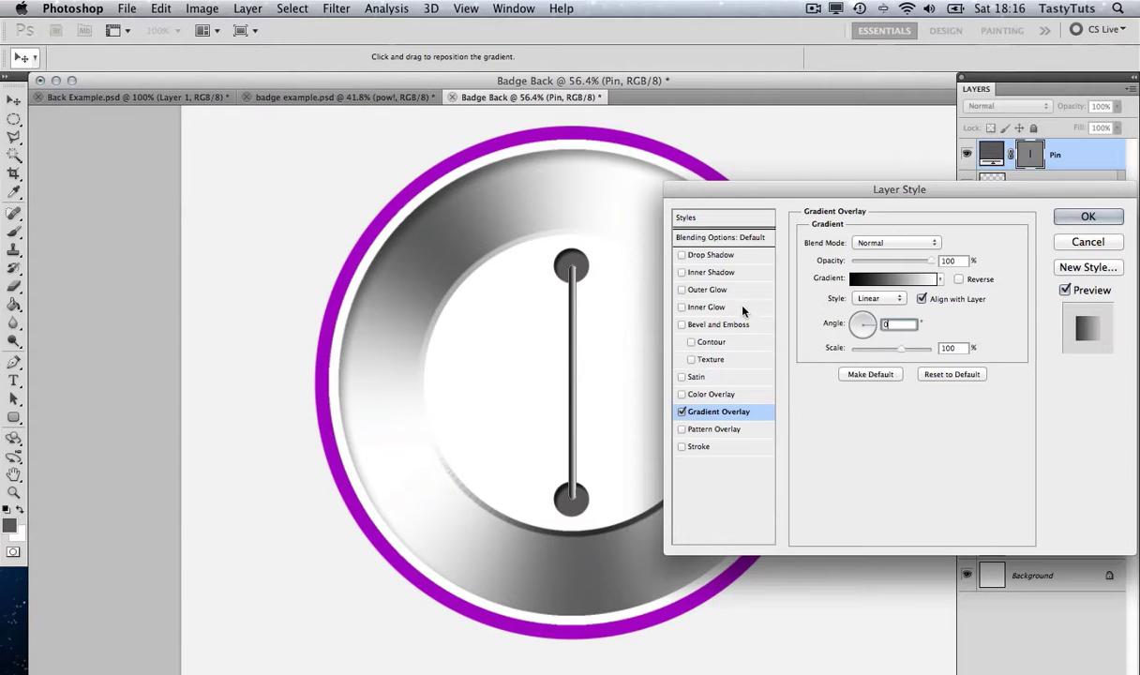
drag(931, 262, 892, 263)
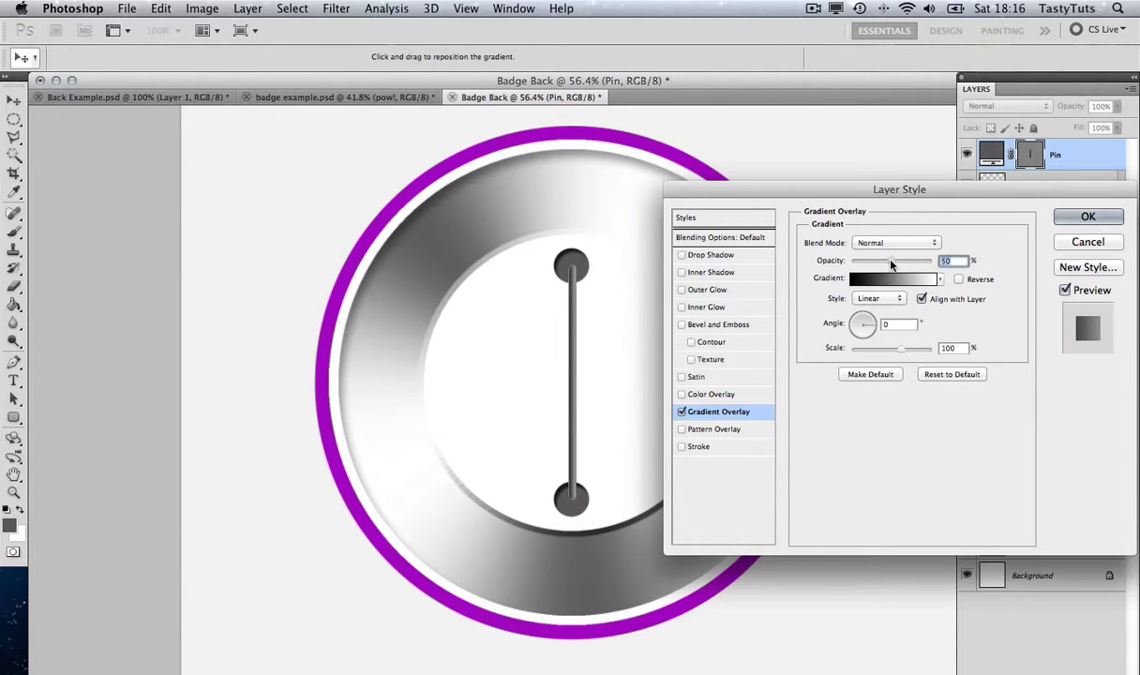
click(1087, 217)
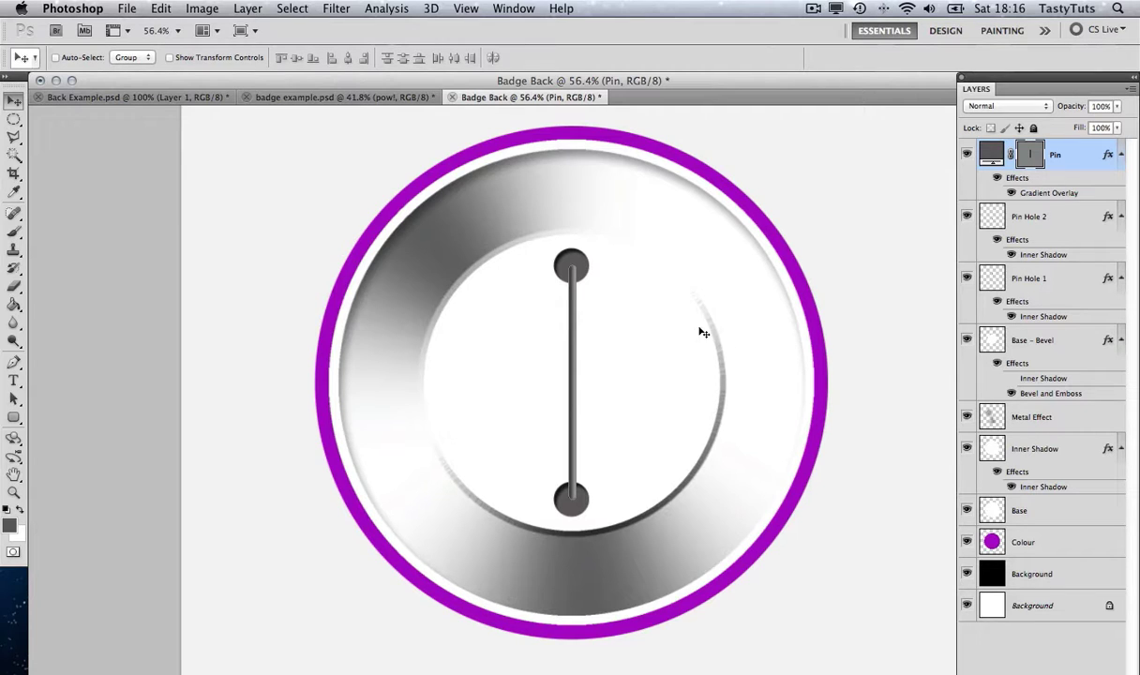
Step: Duplicate the Pin layer as "Pin 2"
right_click(1077, 159)
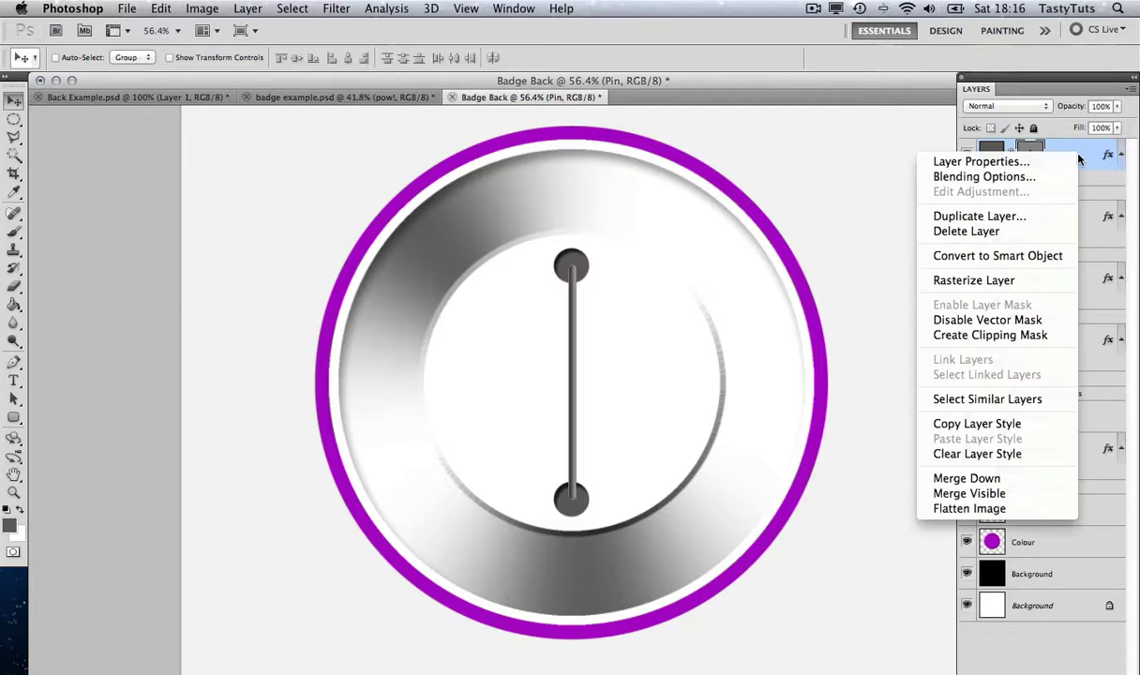
click(979, 216)
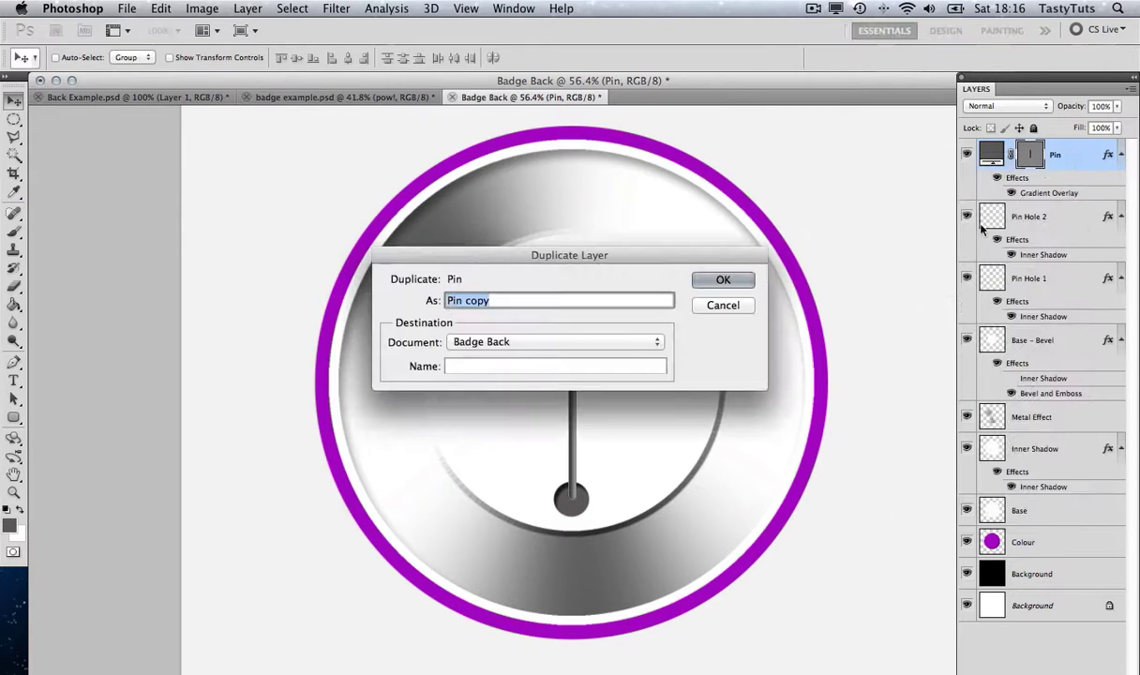
double_click(478, 300)
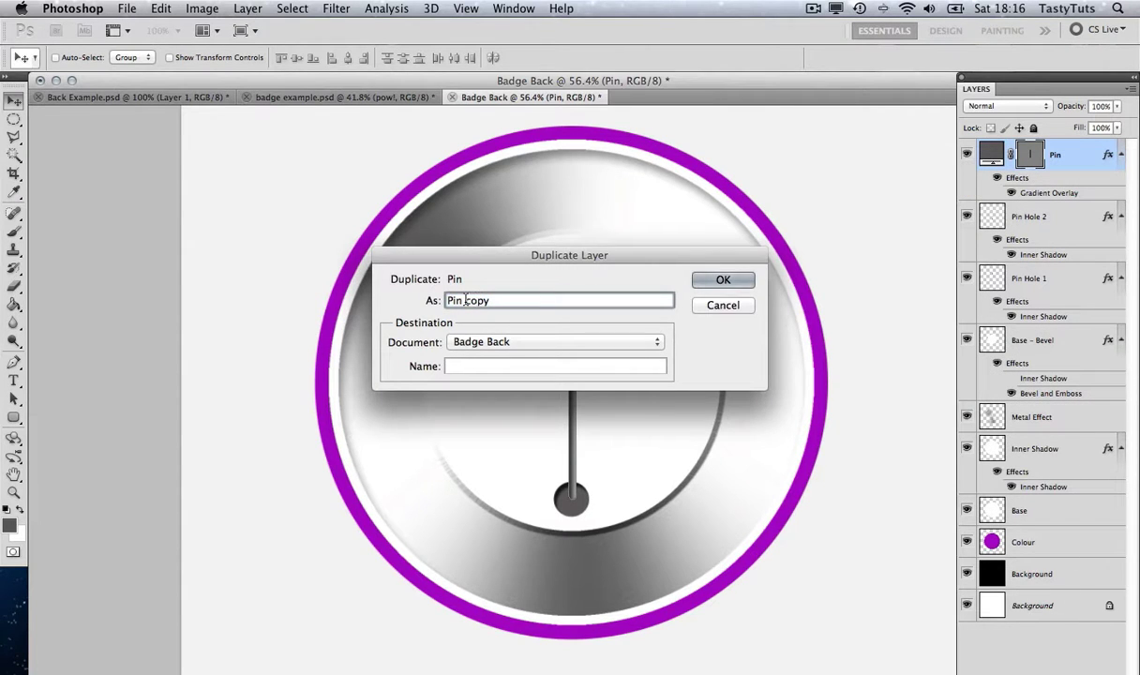
text(2)
click(713, 281)
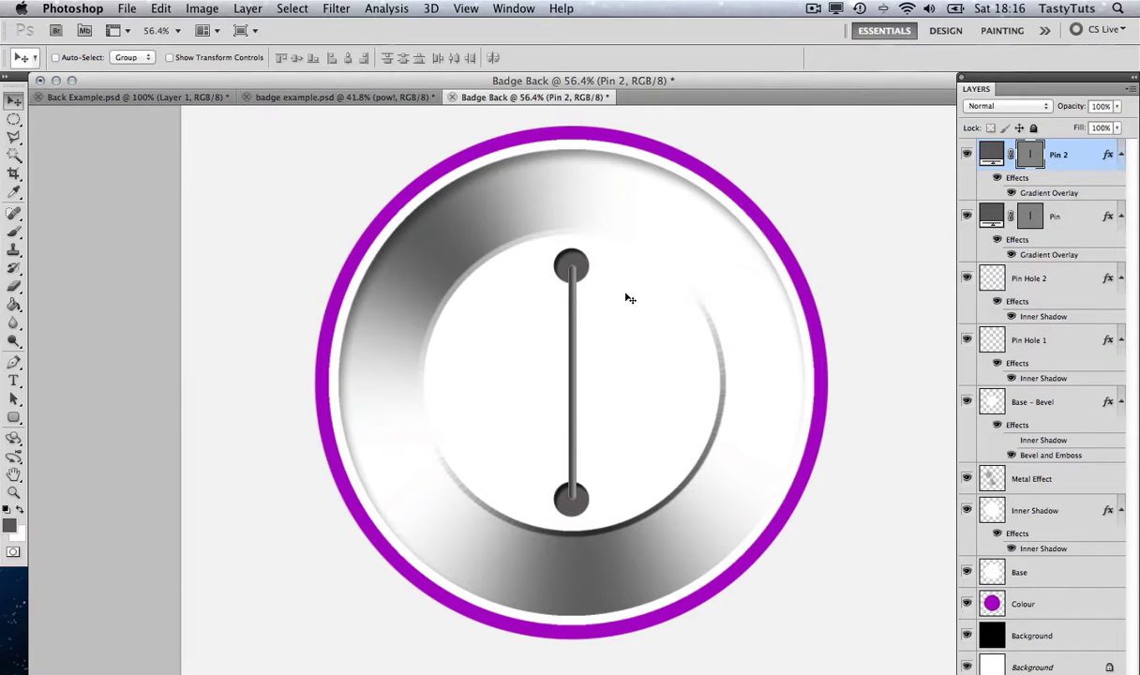
Step: Nudge the Pin 2 bar to the left until it sits directly beside the original pin
key(Left)
key(Left)
key(Left)
key(Left)
key(Left)
key(Left)
key(Left)
key(Left)
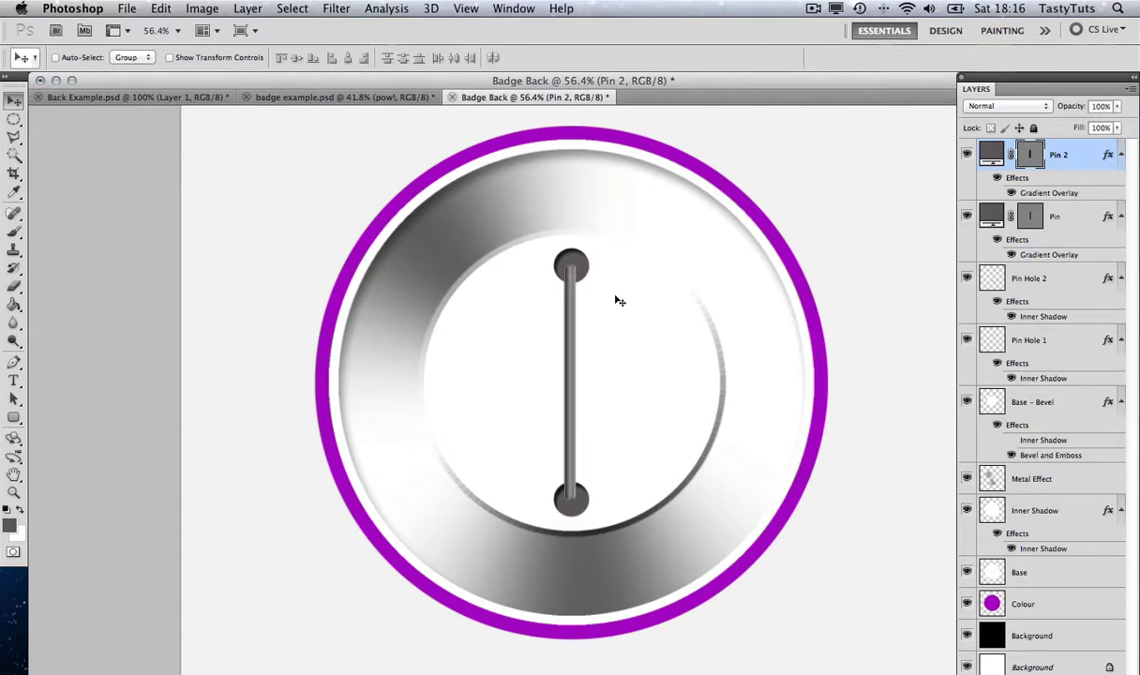
key(Left)
key(Left)
key(Left)
key(Left)
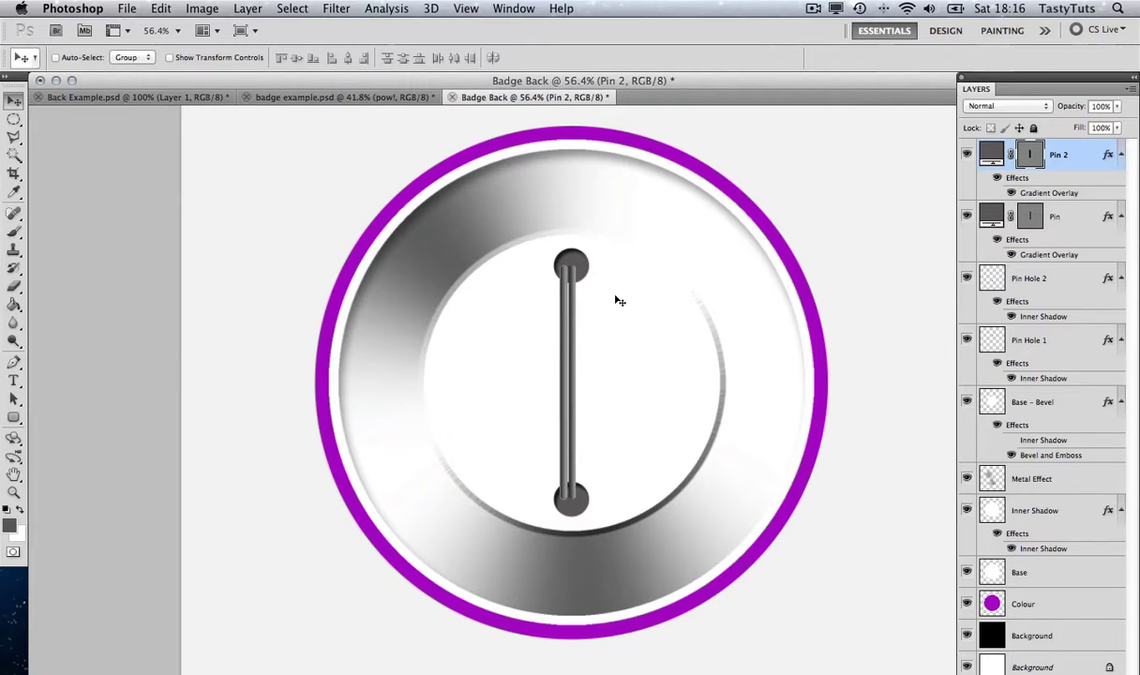
Step: Shrink the Pin 2 bar's height from its upper end, leaving a short stub at the lower pin hole
key(super+t)
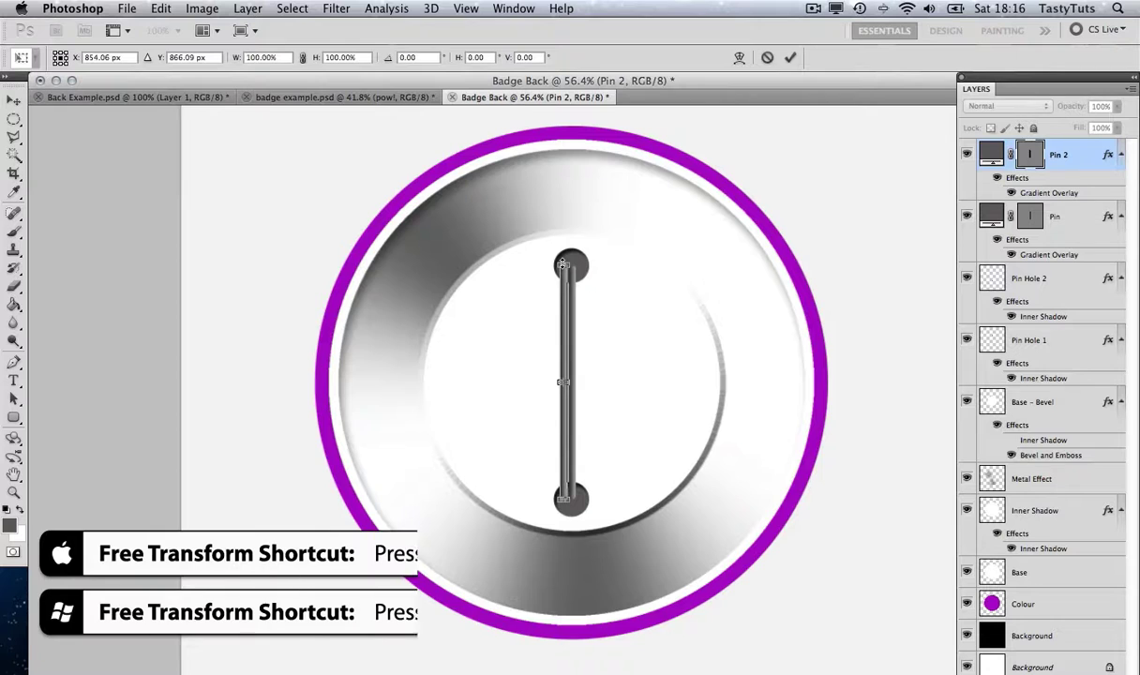
drag(564, 298, 598, 482)
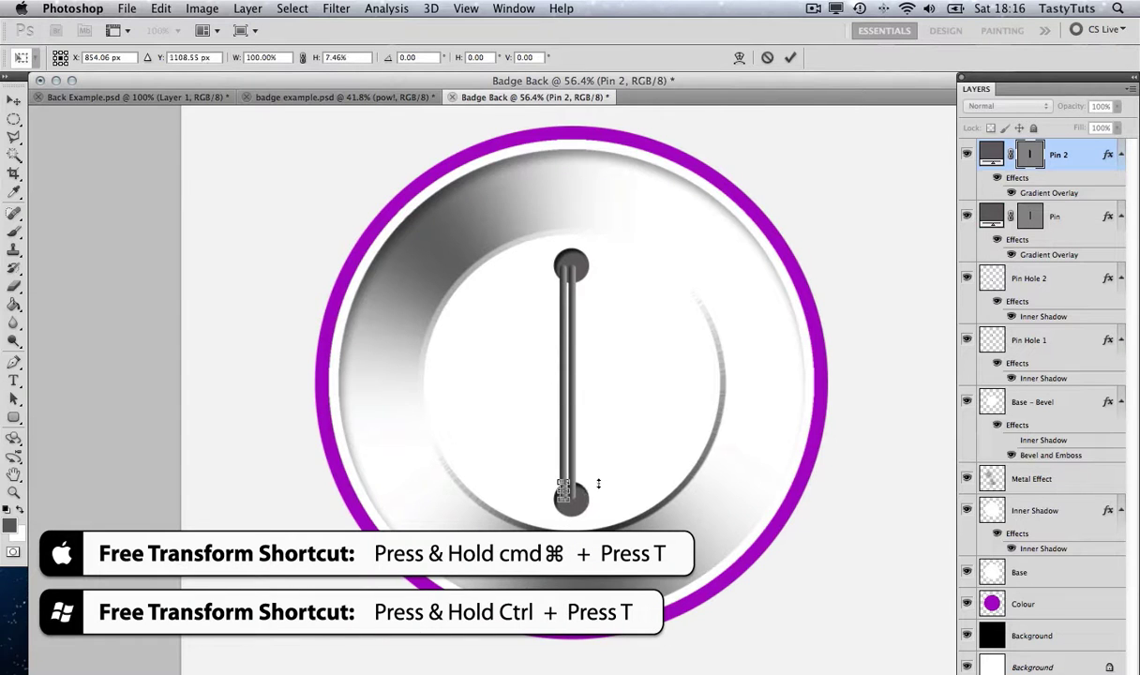
key(Return)
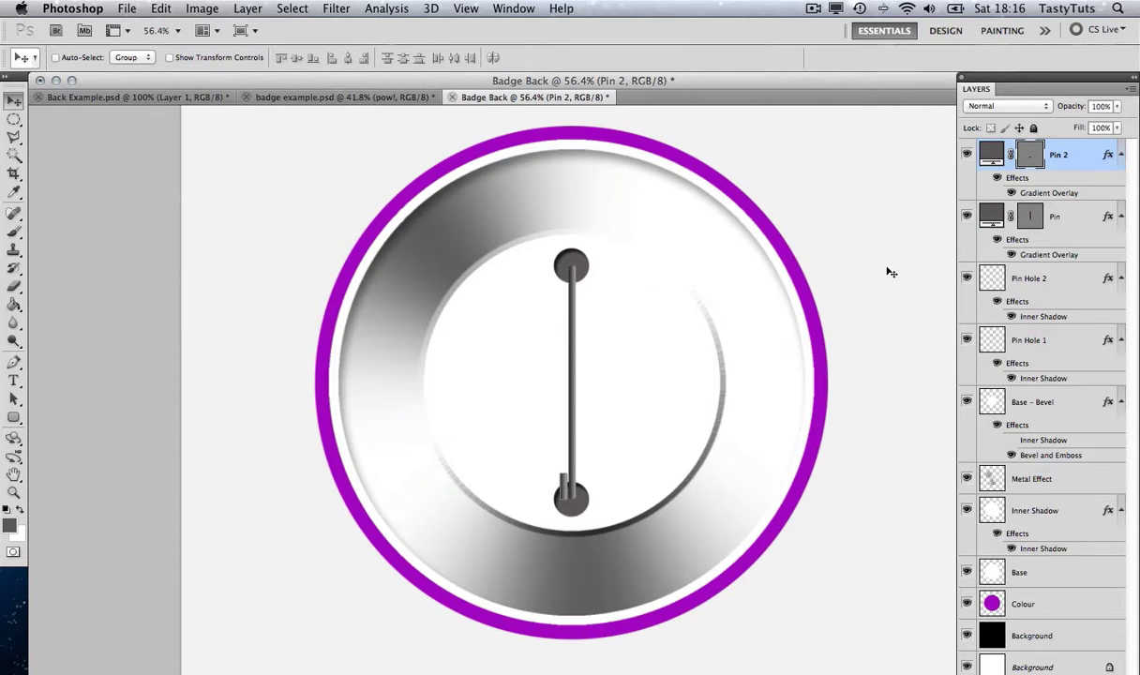
Step: Move the Pin and Pin 2 shapes together slightly right and down so the stub sits inside the lower pin hole
shift+click(1073, 217)
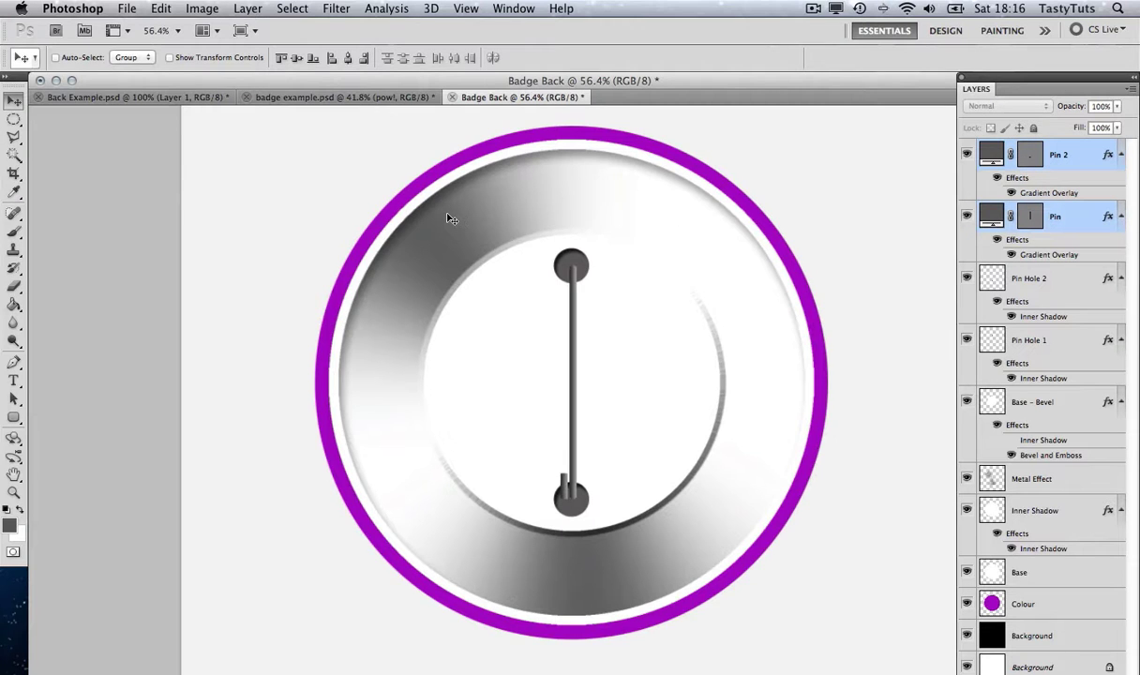
key(Left)
key(Left)
key(Left)
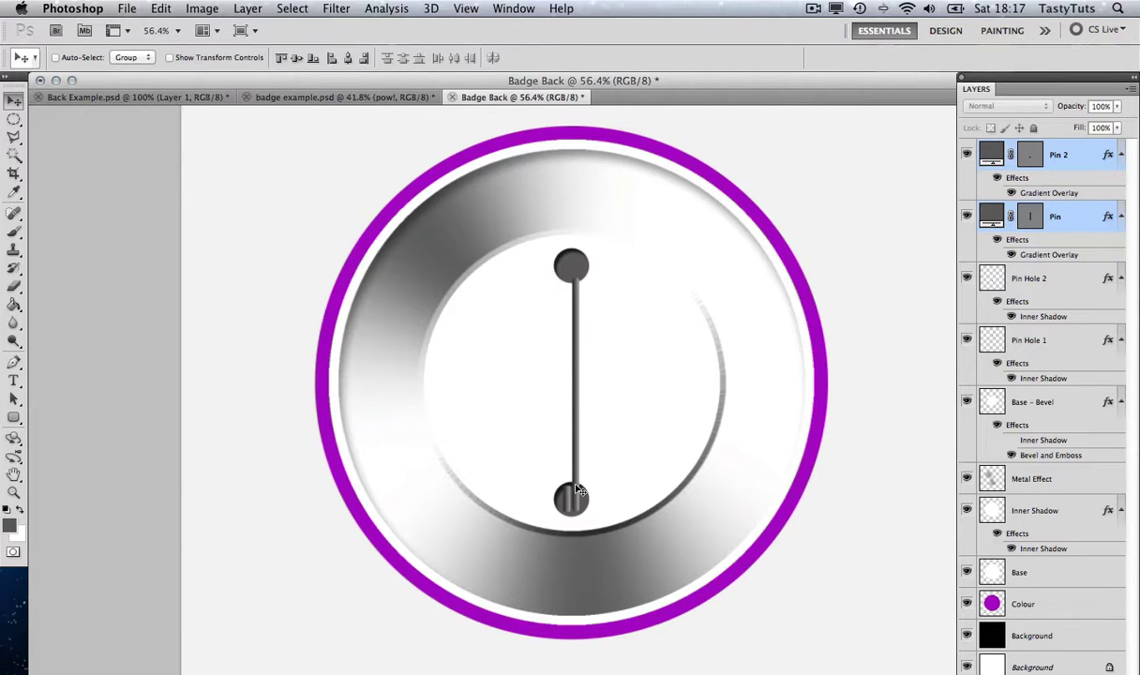
Step: Stretch the Pin shape upward to about 105% of its height so its upper end reaches into the upper pin hole
click(1023, 146)
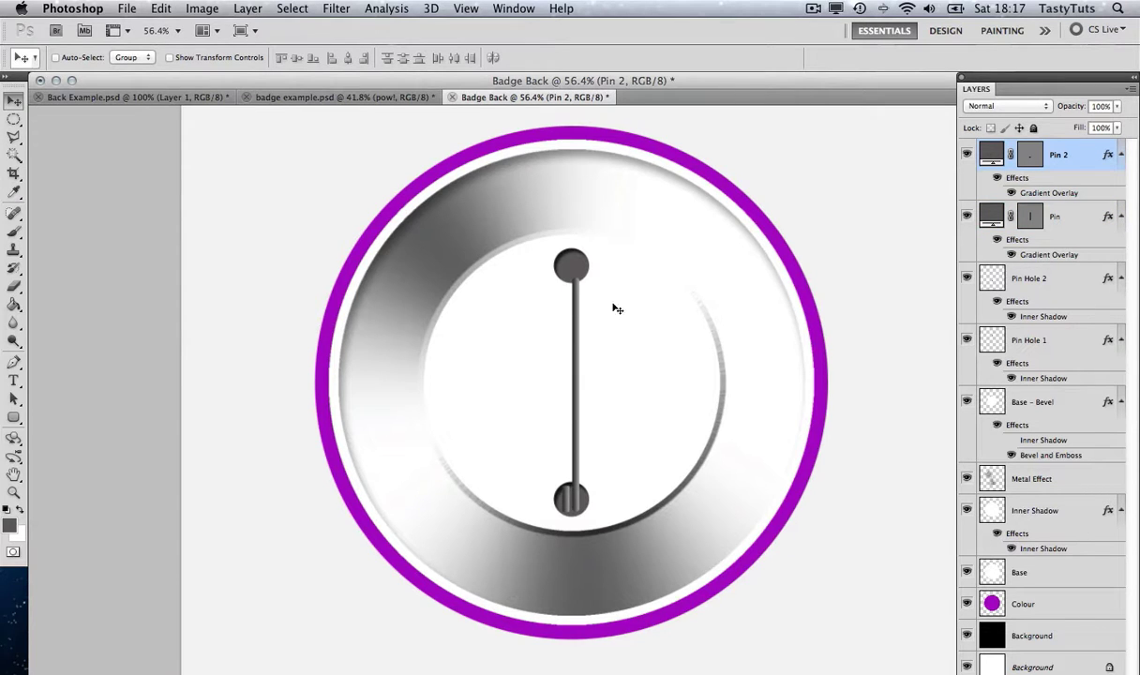
click(1080, 218)
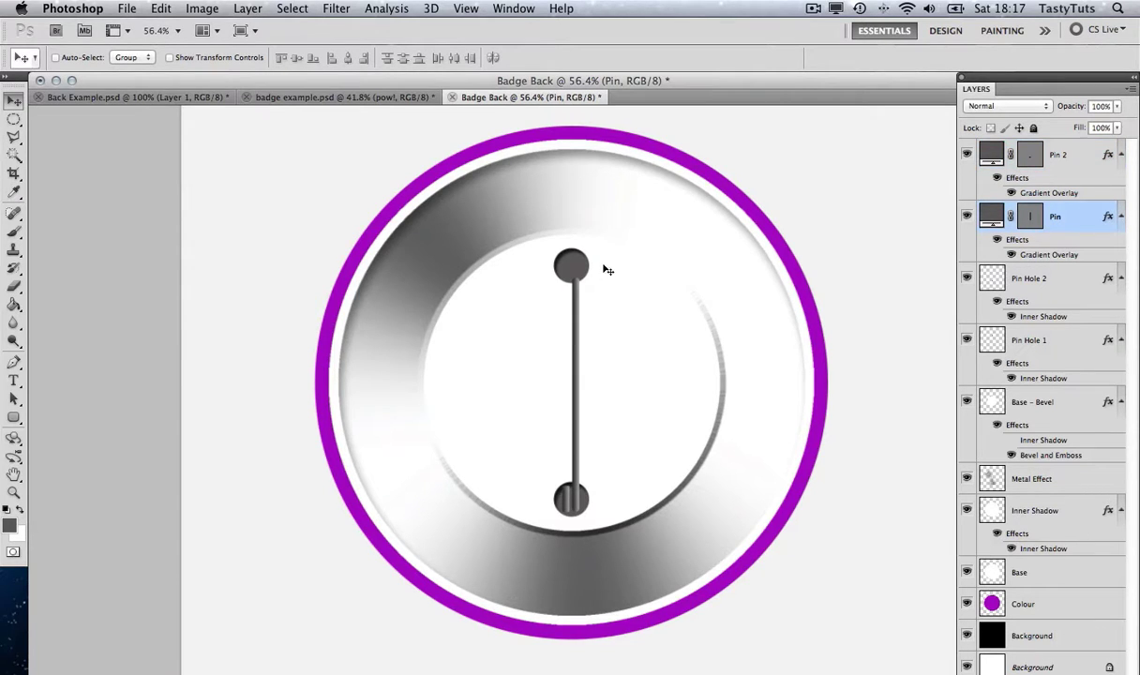
key(super+t)
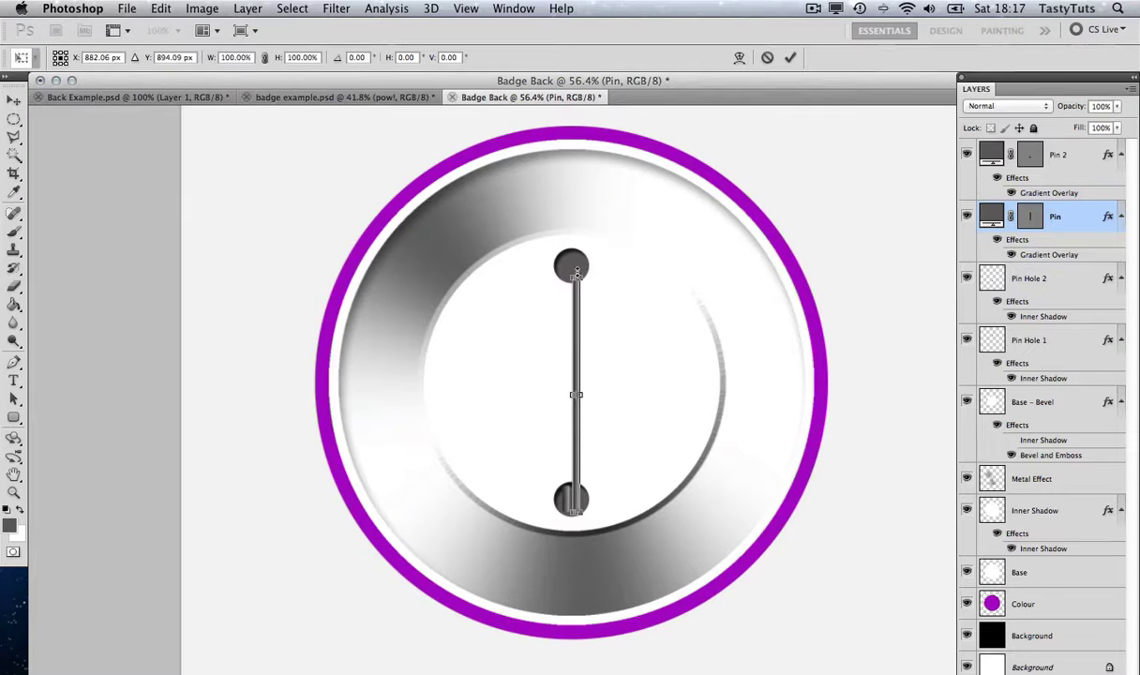
drag(577, 271, 579, 258)
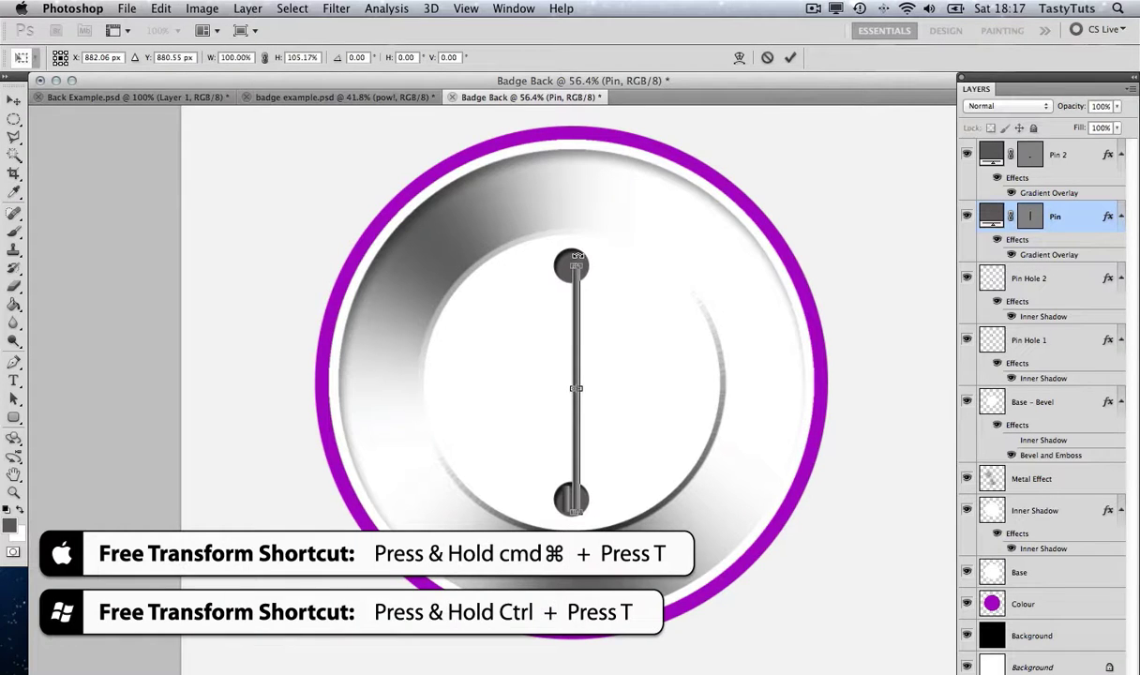
key(Return)
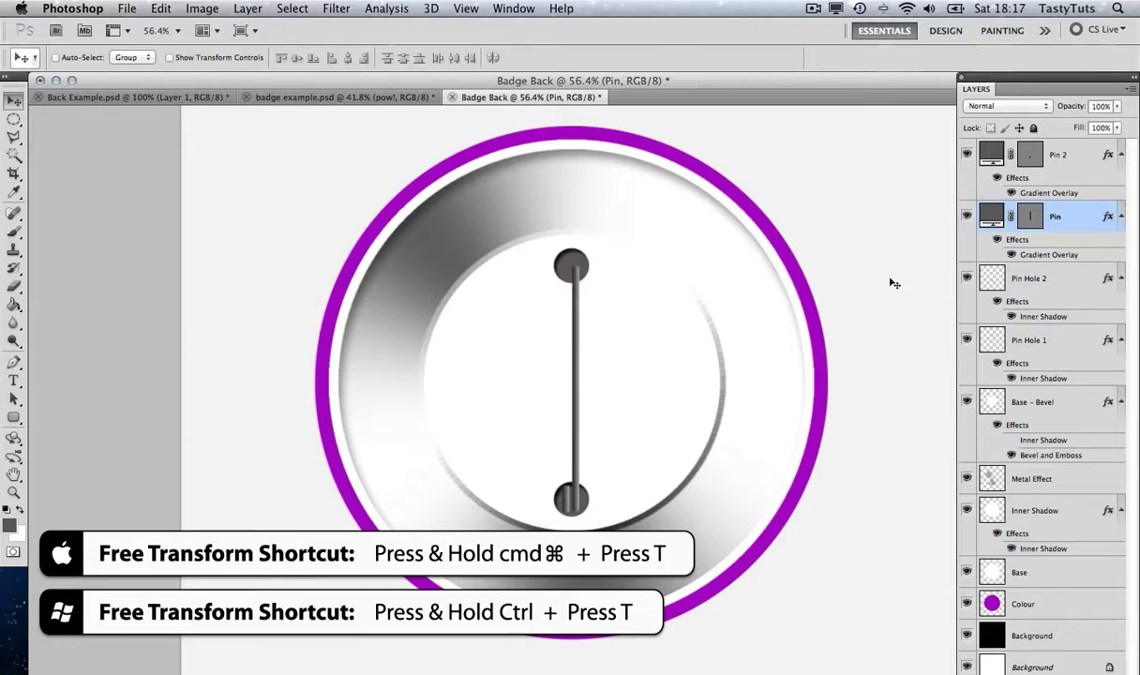
Step: Duplicate the Pin 2 layer as "Pin 3"
click(1076, 157)
right_click(1035, 155)
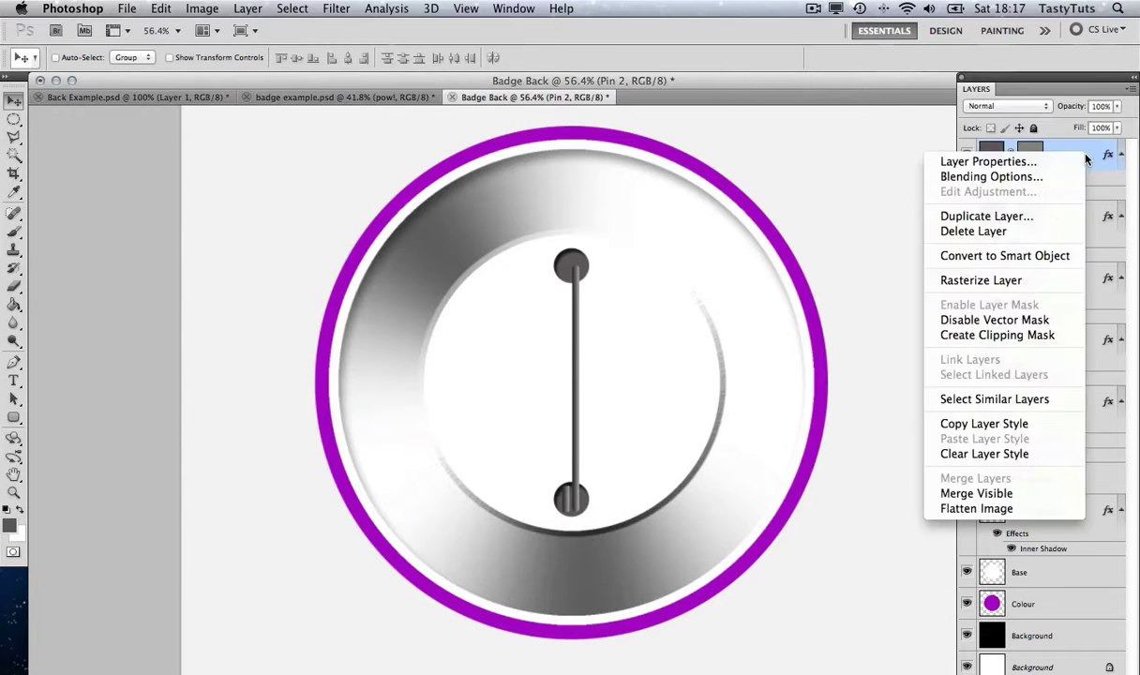
click(1005, 217)
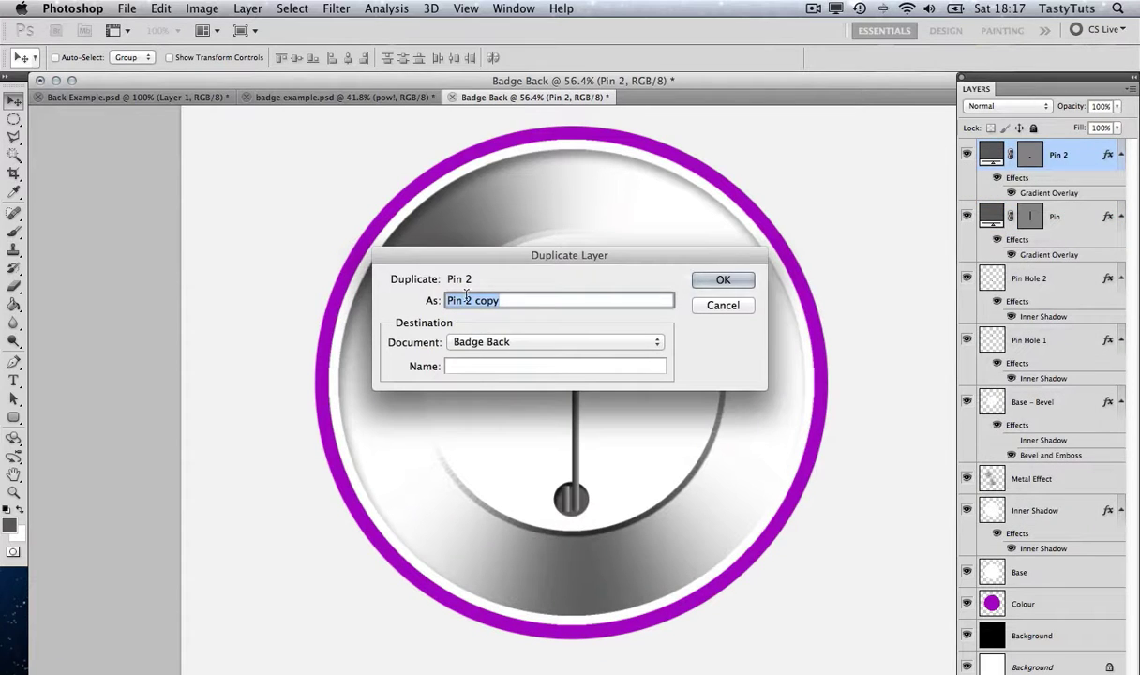
drag(465, 301, 537, 300)
text(3)
click(723, 280)
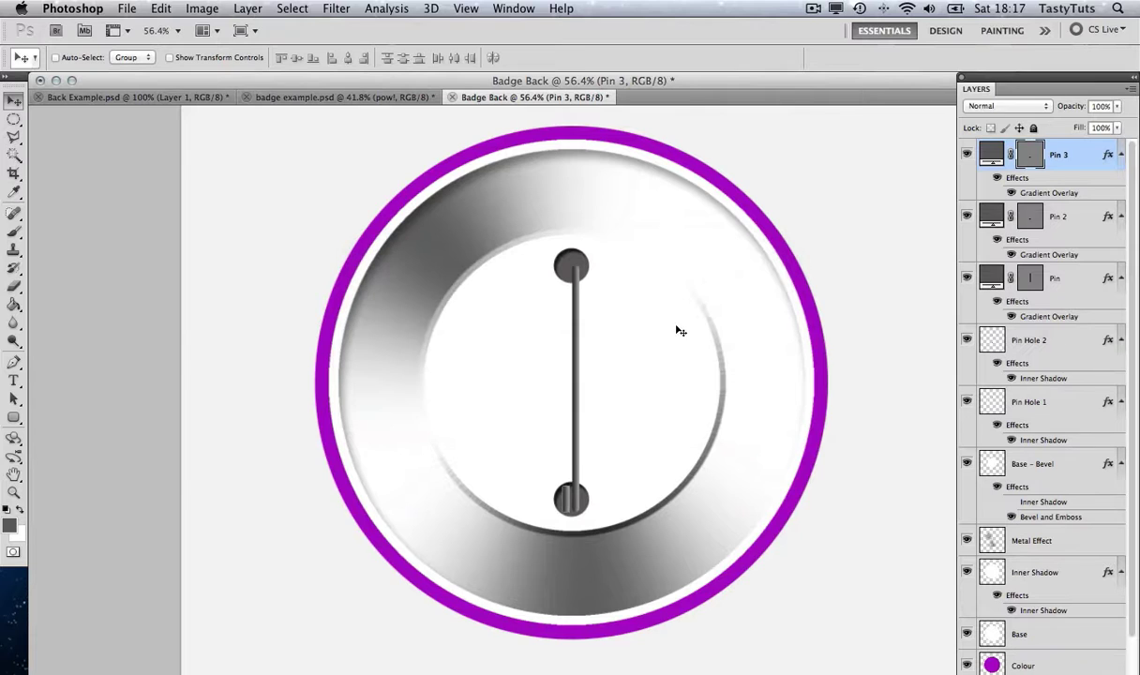
Step: Move the Pin 3 stub up to the upper pin hole, rotate it 90°, and nudge it so it lies horizontally inside the hole
drag(597, 517, 597, 279)
key(super+t)
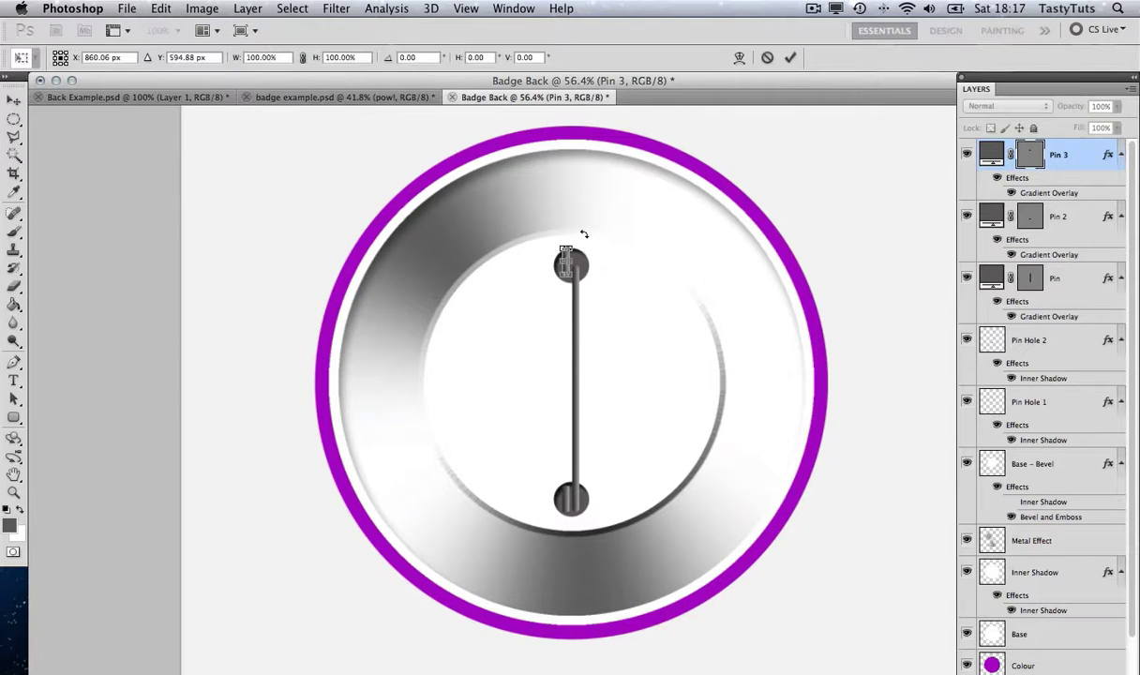
drag(580, 236, 604, 291)
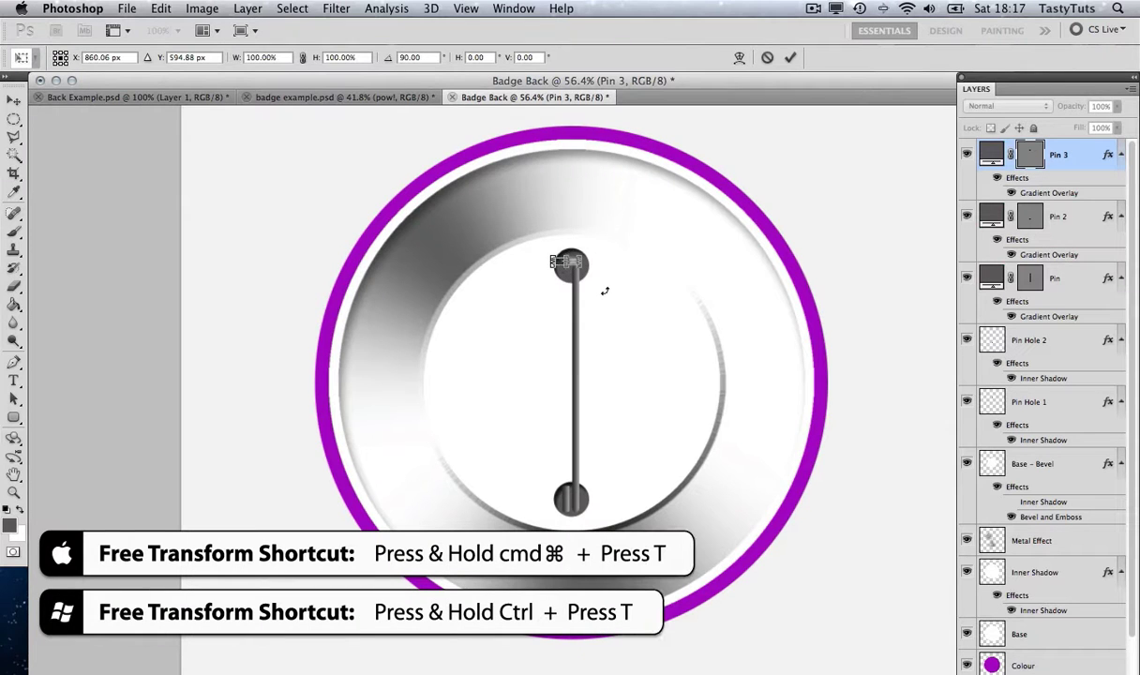
key(Return)
key(Up)
key(Up)
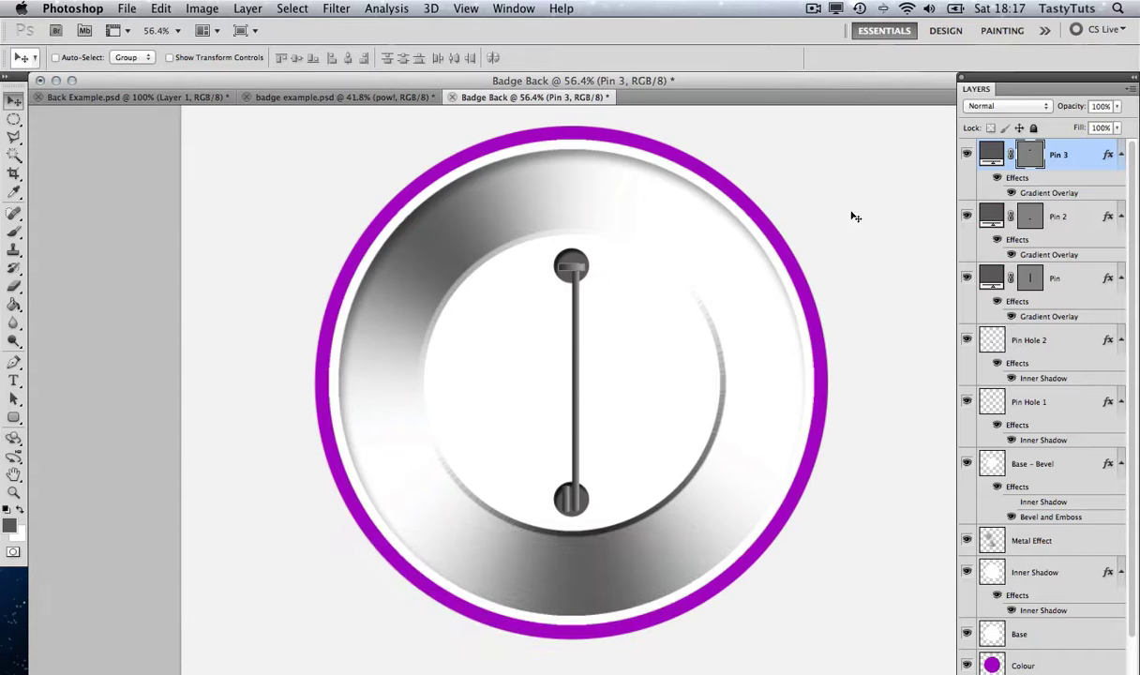
Step: Stretch the Pin shape upward to about 104% of its height so it crosses the horizontal stub in the upper pin hole
click(1079, 271)
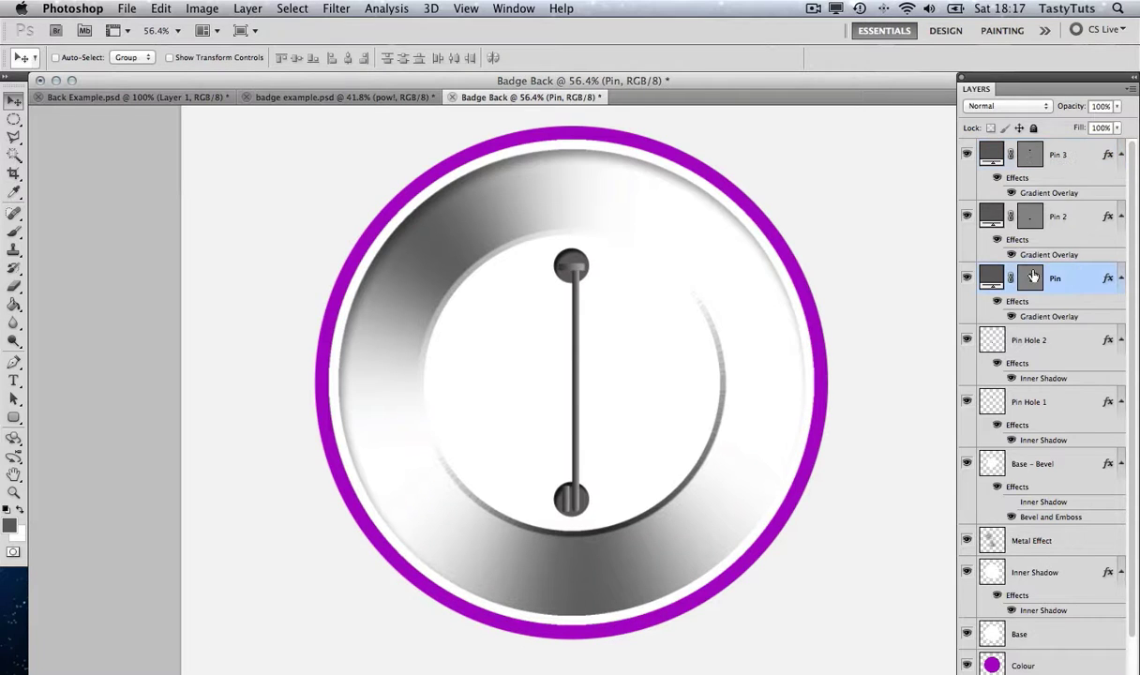
key(super+t)
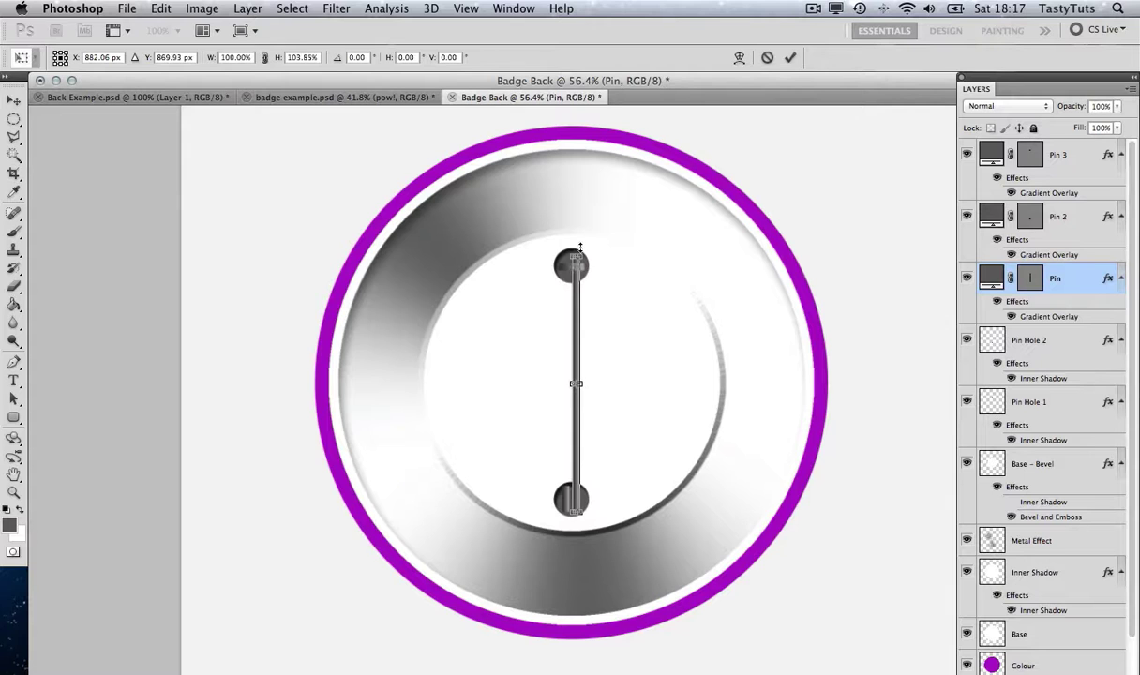
key(Return)
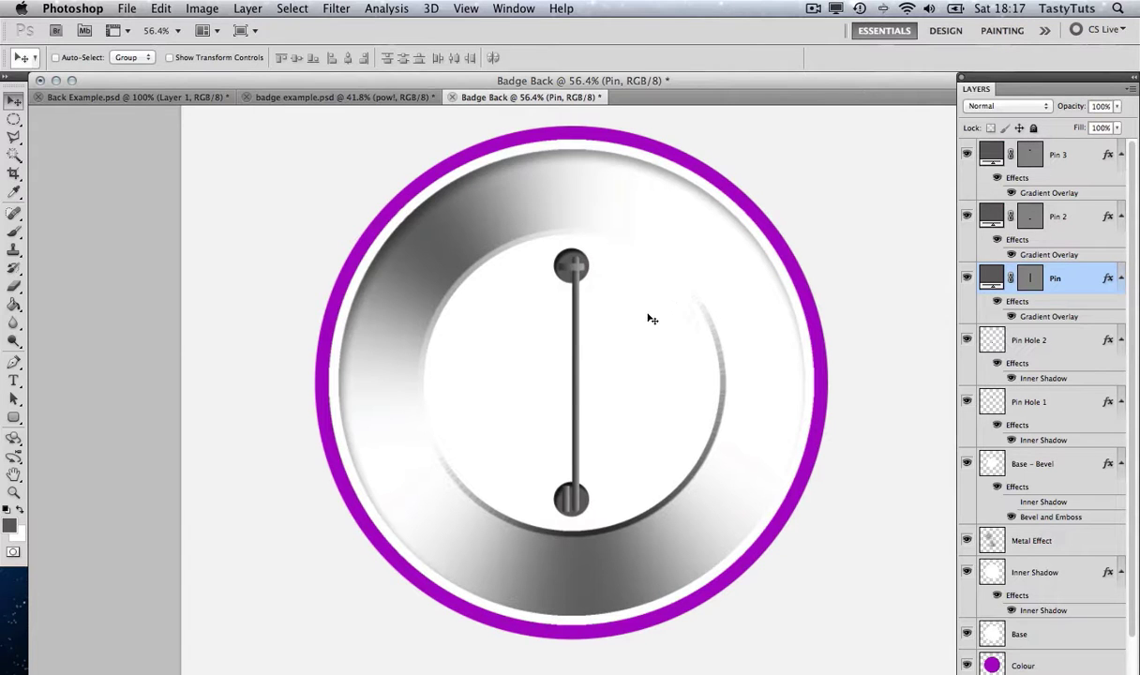
Step: Create a new layer named "Pin Shadow" above the Pin 3 layer
key(z)
click(605, 306)
alt+click(605, 306)
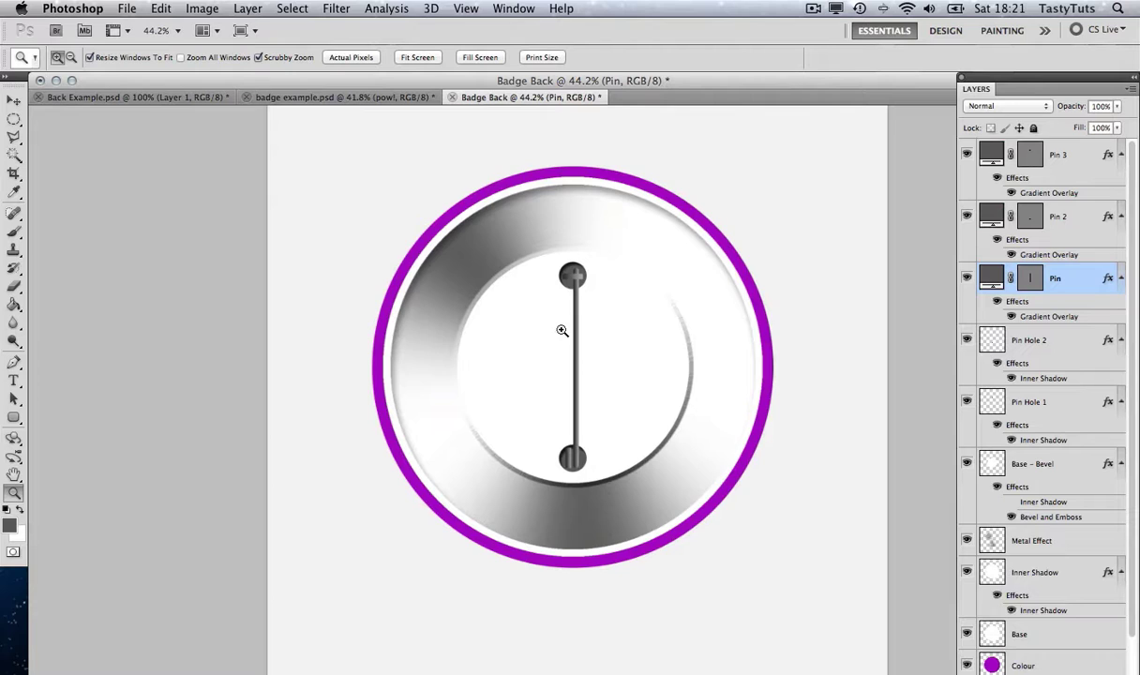
key(v)
click(1075, 156)
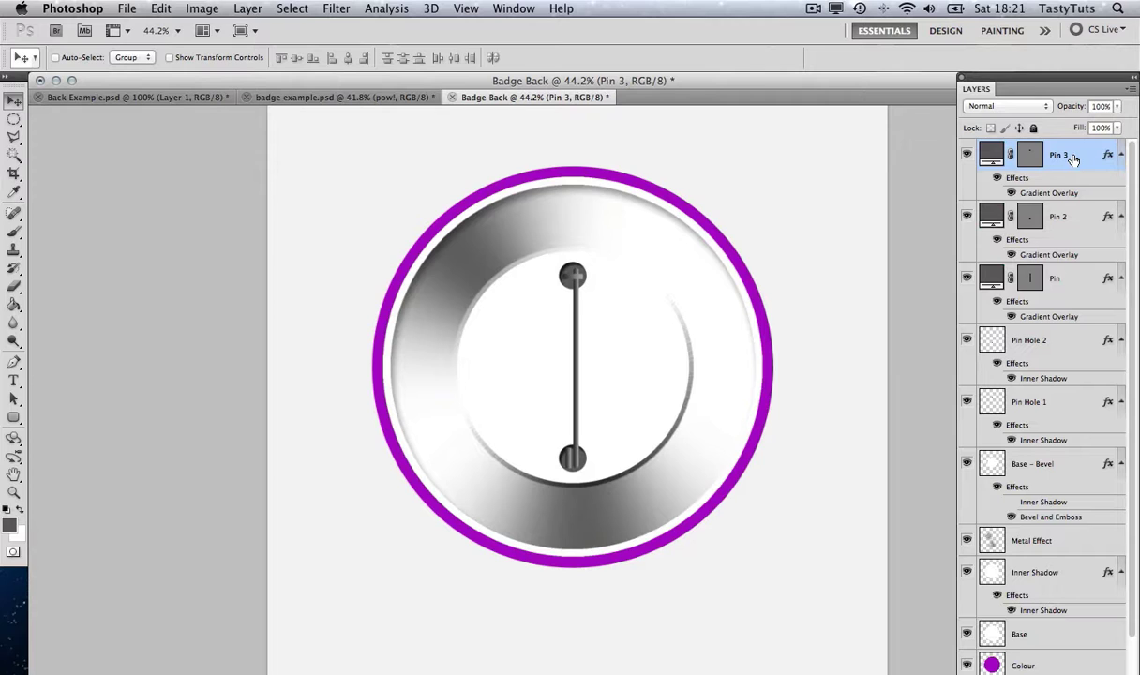
key(super+shift+n)
text(P)
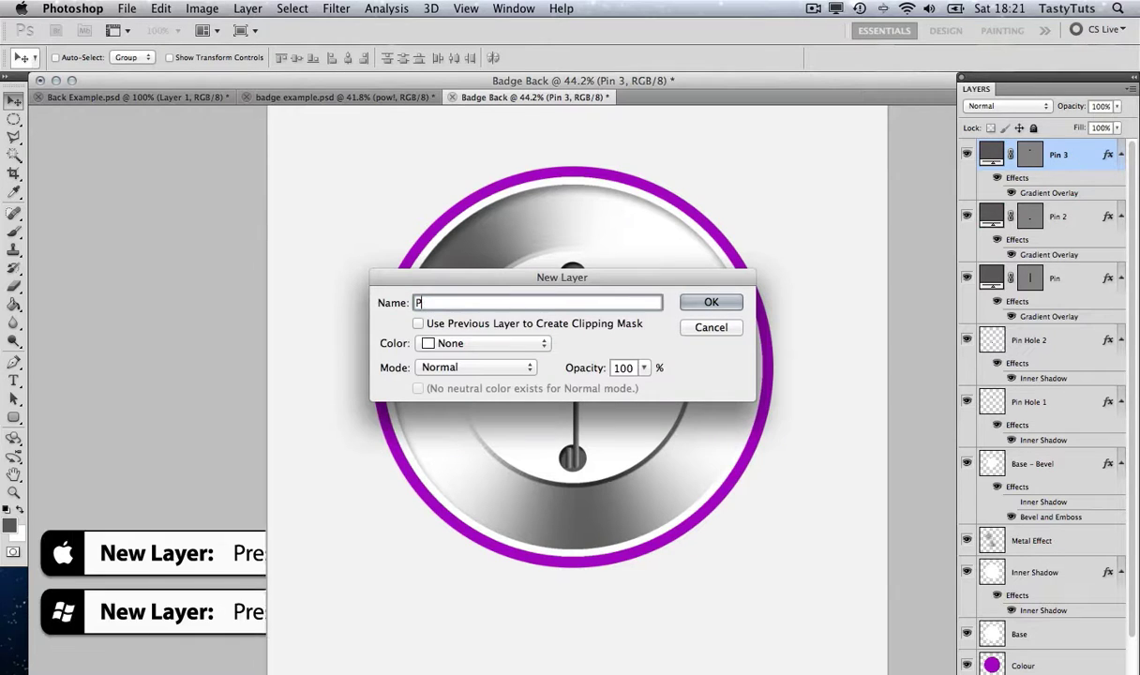
text(in Shadow)
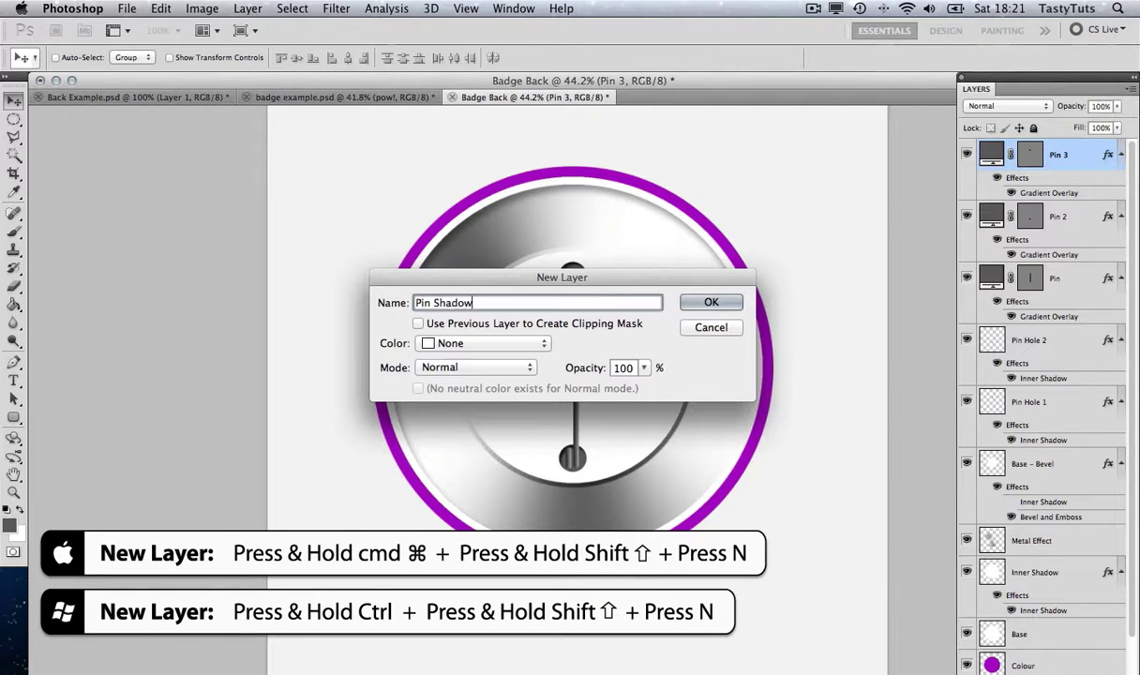
key(Return)
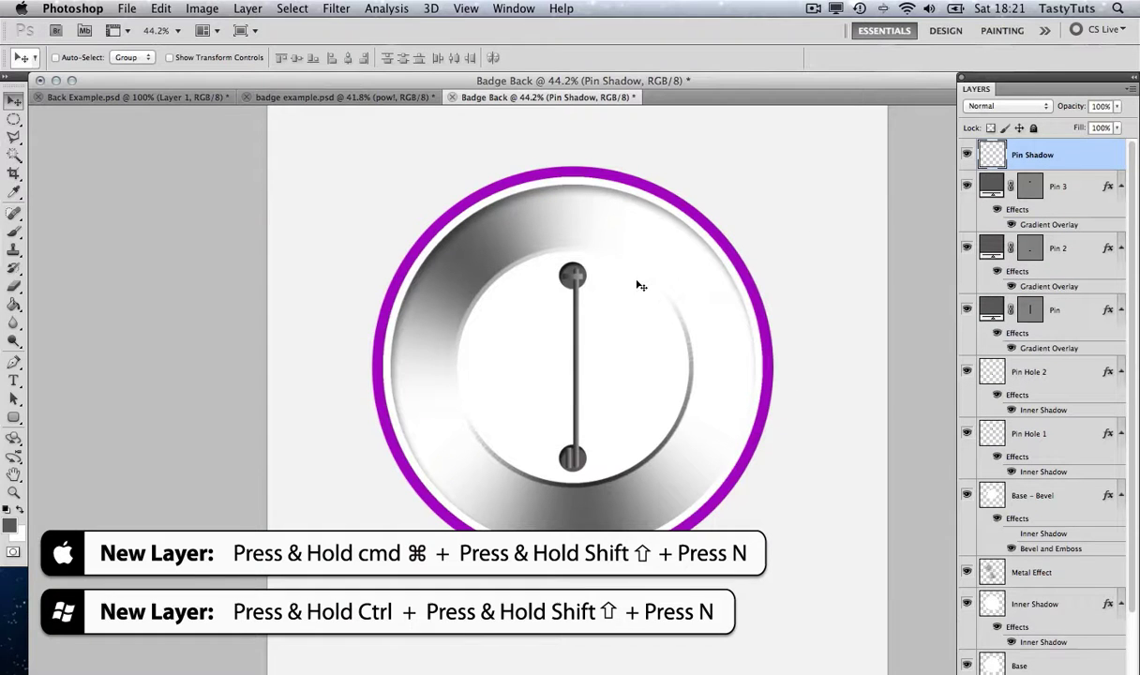
Step: Draw a Polygonal Lasso selection around the pin, narrow along the bar and flaring out around both pin holes within the central circle
click(14, 138)
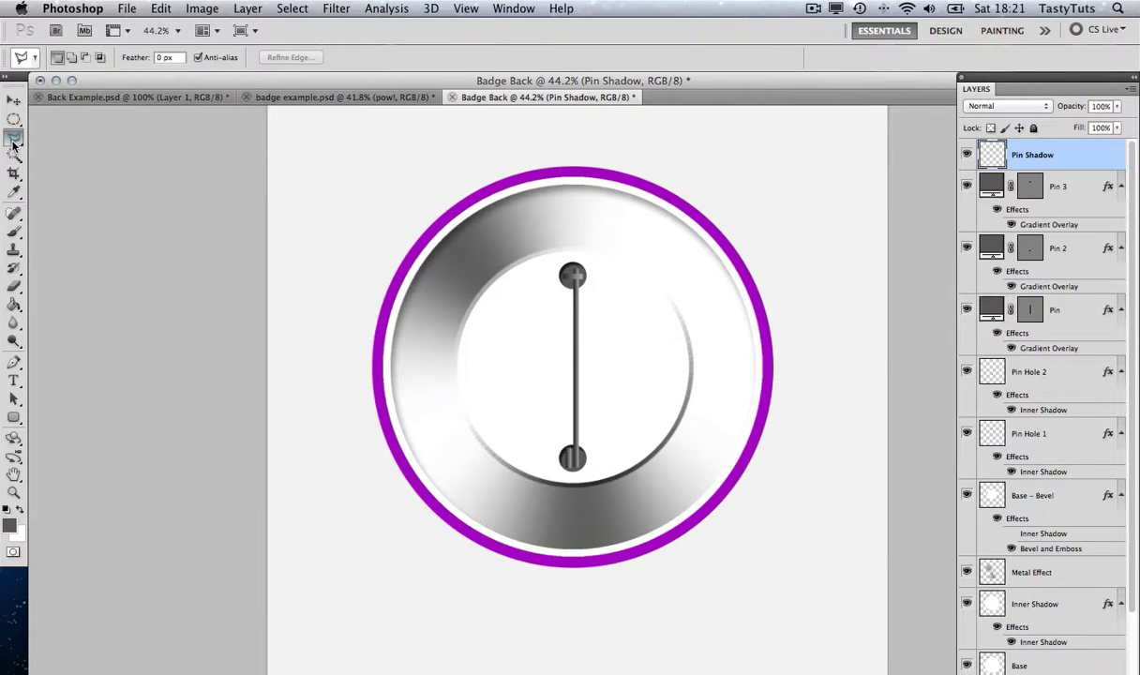
click(532, 475)
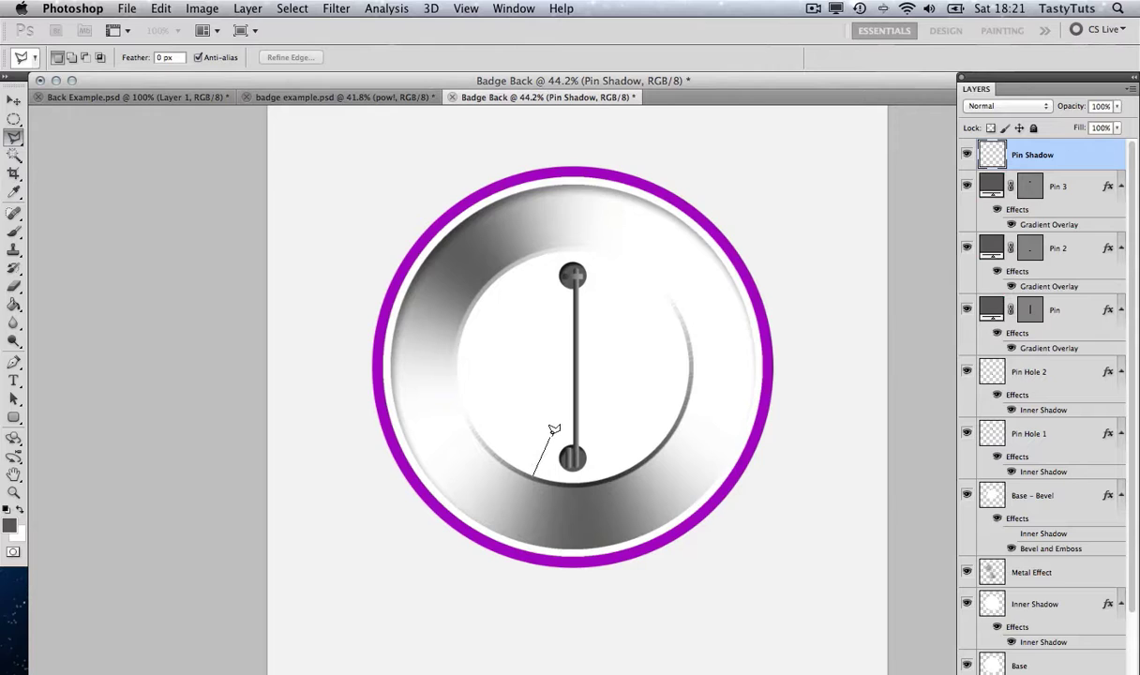
click(552, 433)
click(552, 304)
click(530, 255)
click(582, 250)
click(621, 260)
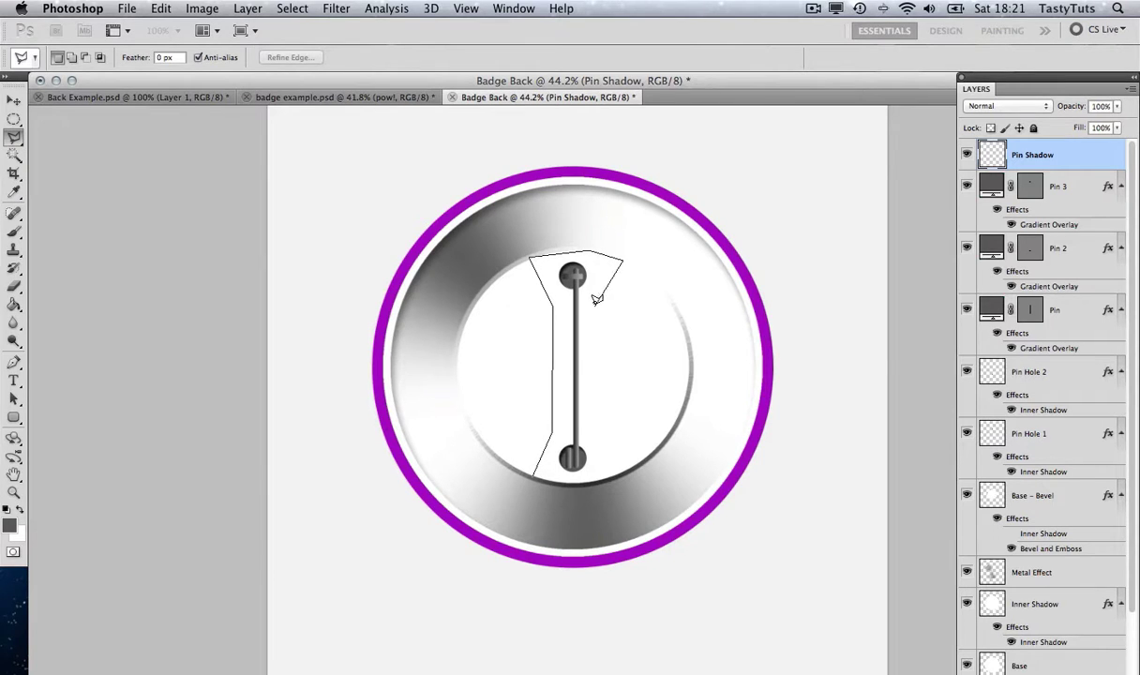
click(593, 309)
click(588, 426)
click(608, 474)
click(535, 475)
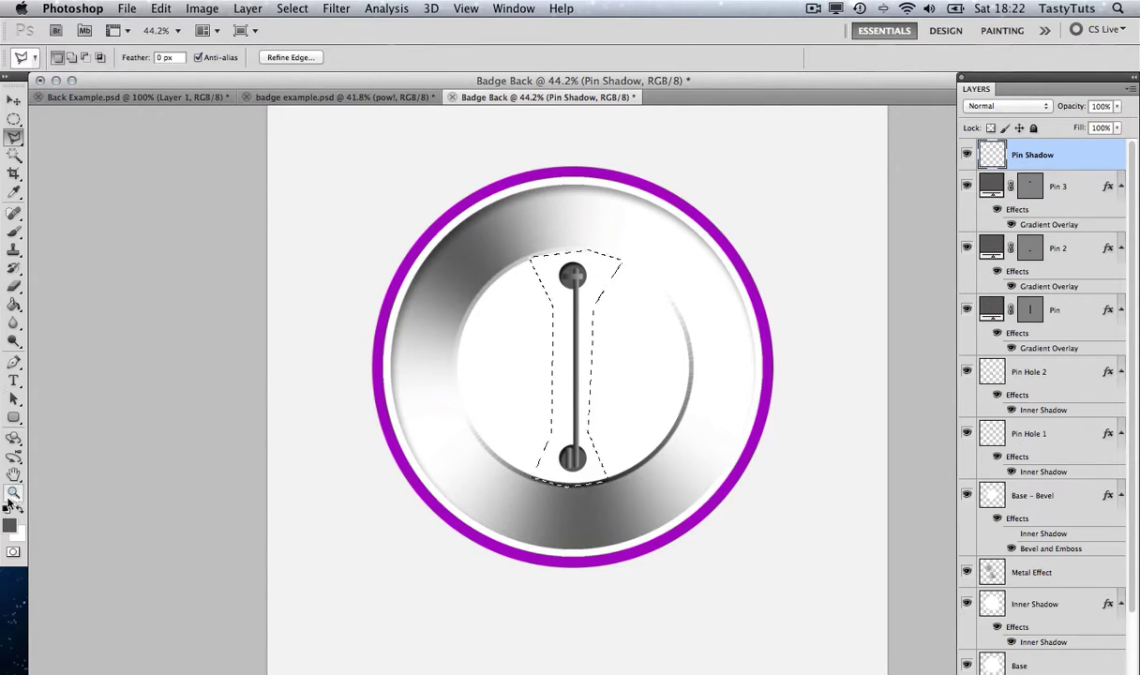
Step: Fill the selection with black on the Pin Shadow layer using the default foreground colour, and deselect it
click(8, 507)
key(g)
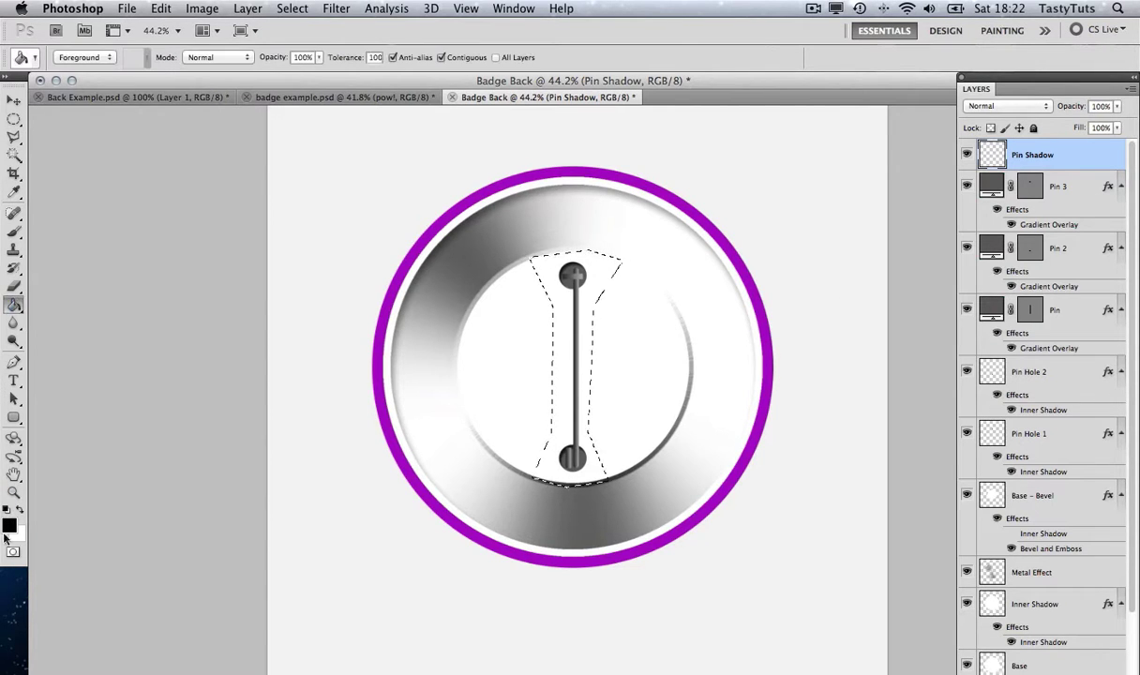
click(553, 281)
key(m)
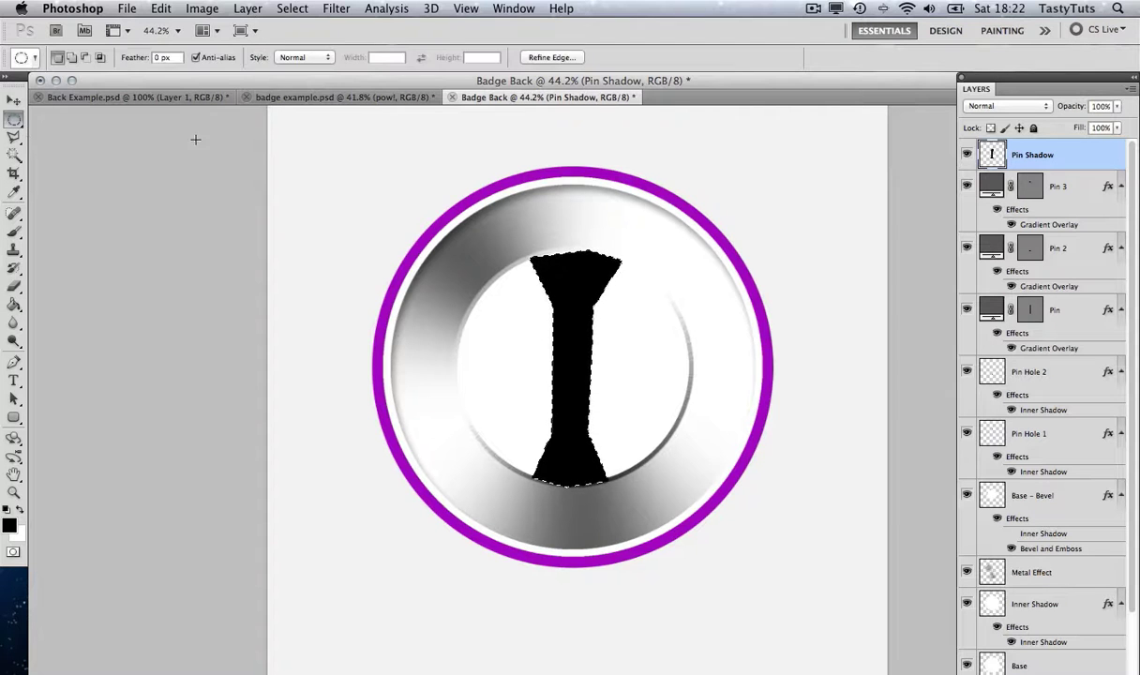
click(479, 159)
Step: Apply a Gaussian Blur to the black Pin Shadow shape, raising the radius until it becomes a soft shadow around the pin
click(330, 8)
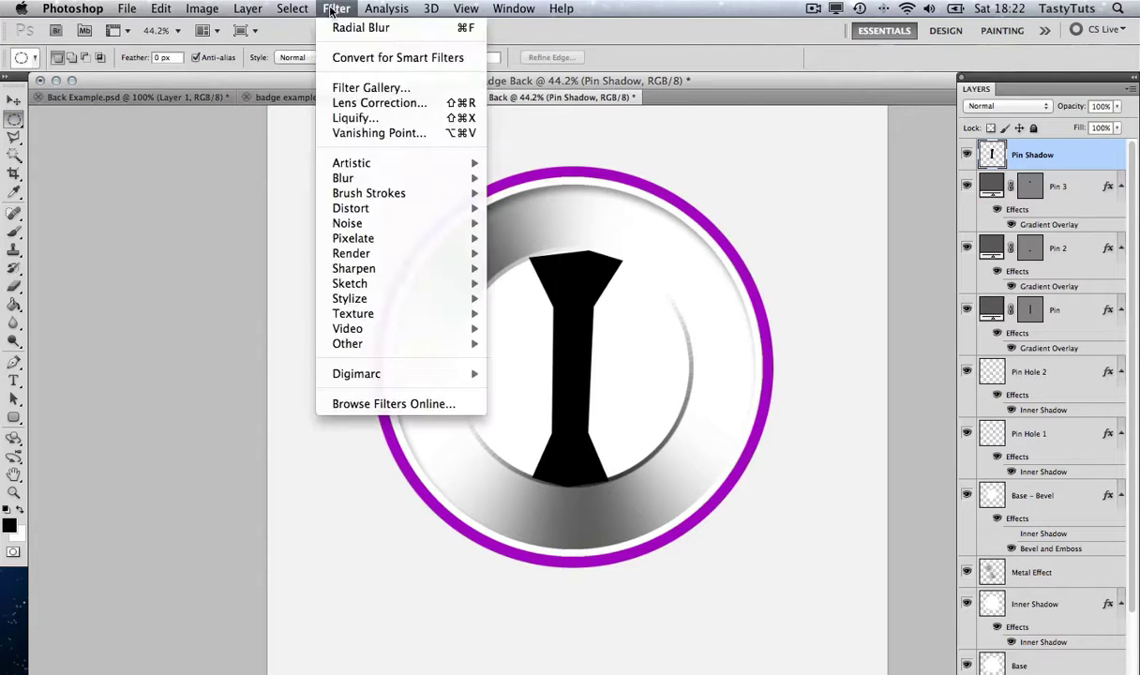
mouse_move(375, 178)
click(566, 243)
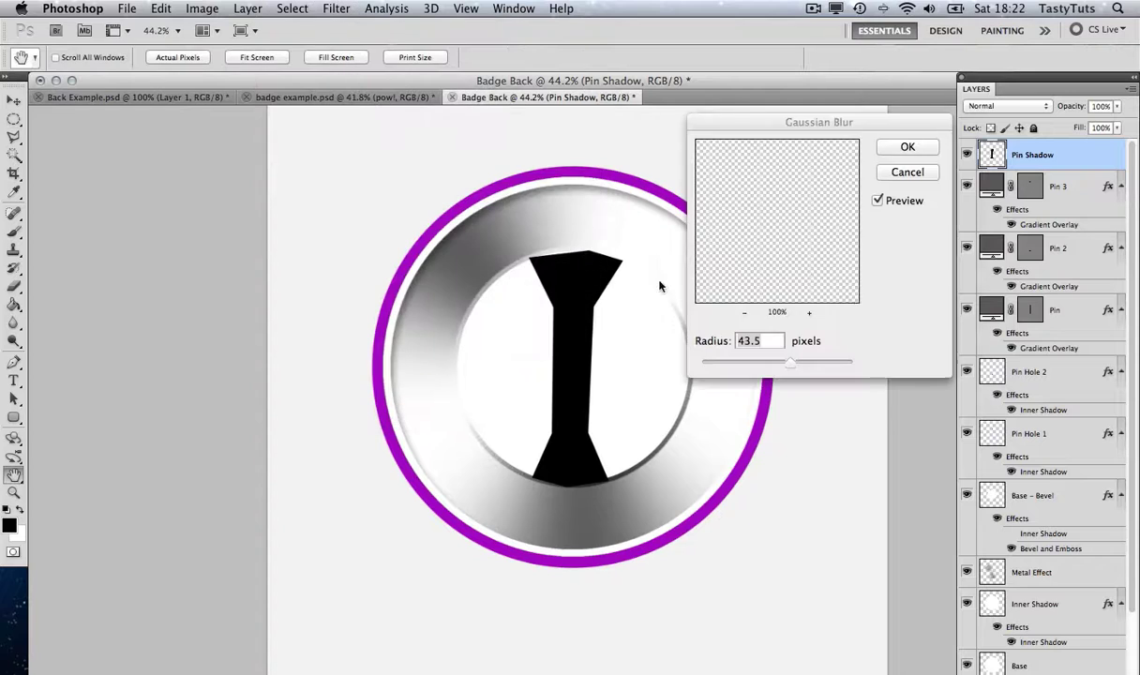
drag(791, 364, 814, 364)
click(907, 147)
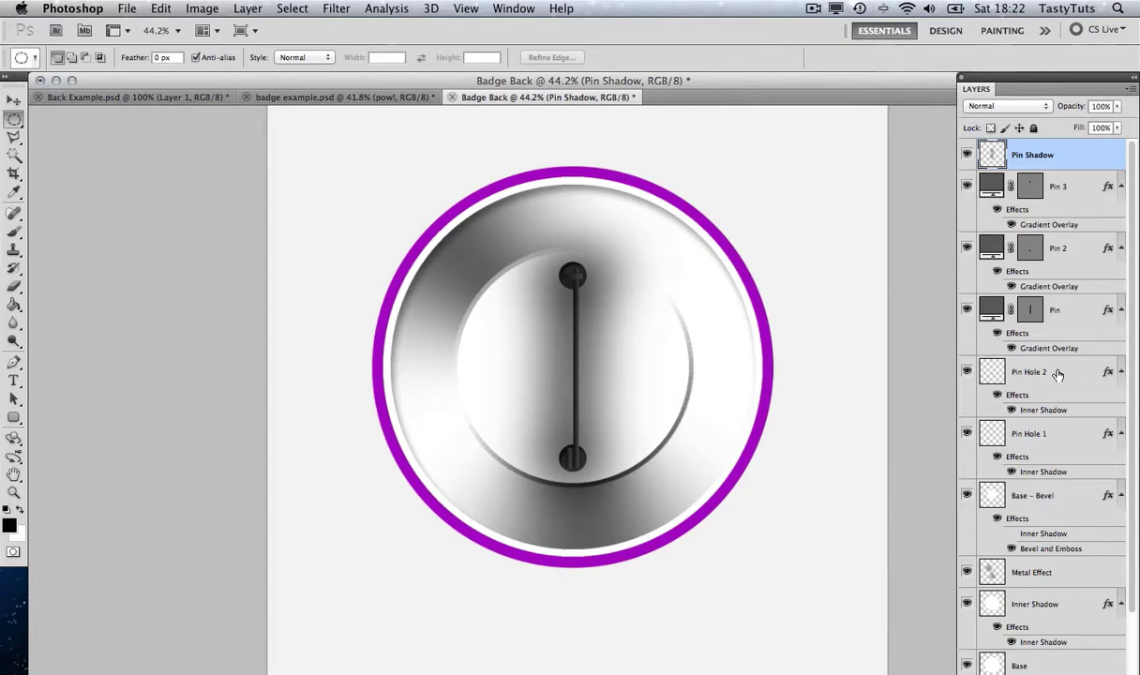
Step: Select the area outside the Base - Bevel circle with the Magic Wand, delete the Pin Shadow pixels there, and deselect
click(1023, 491)
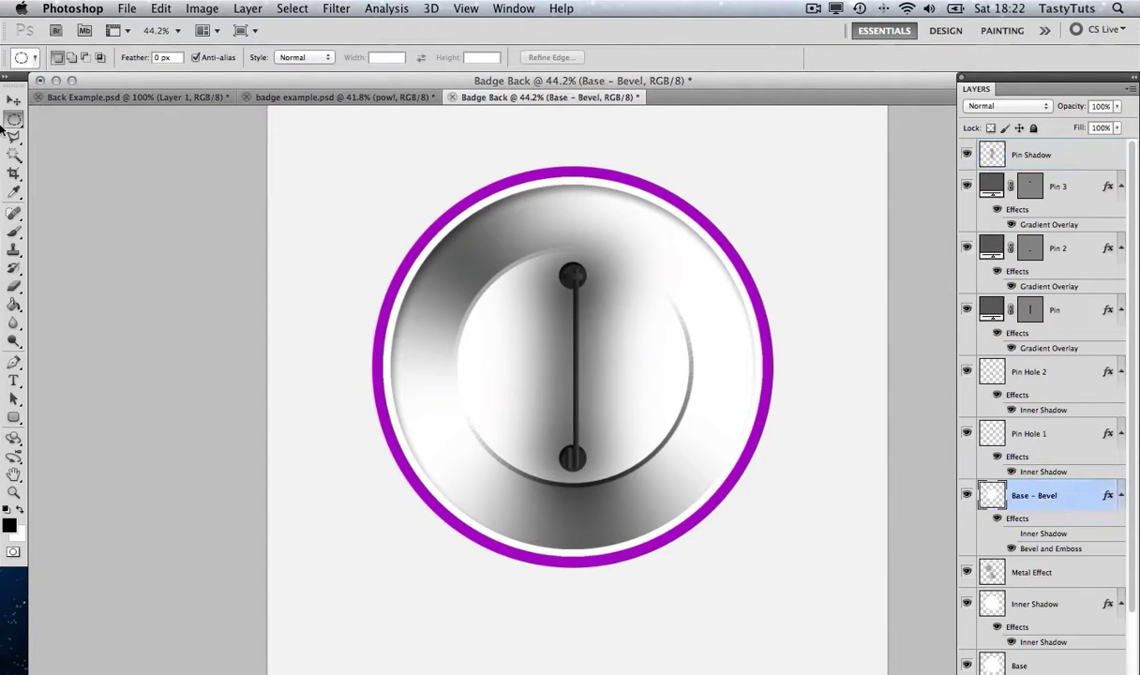
click(14, 154)
click(421, 186)
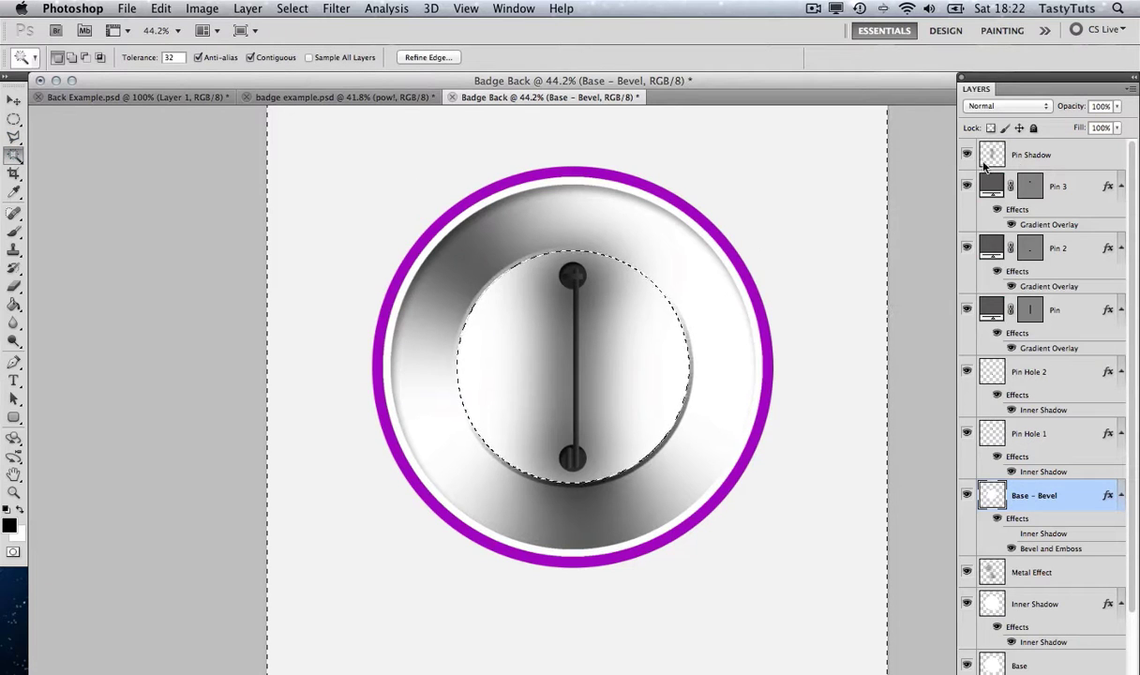
click(1073, 155)
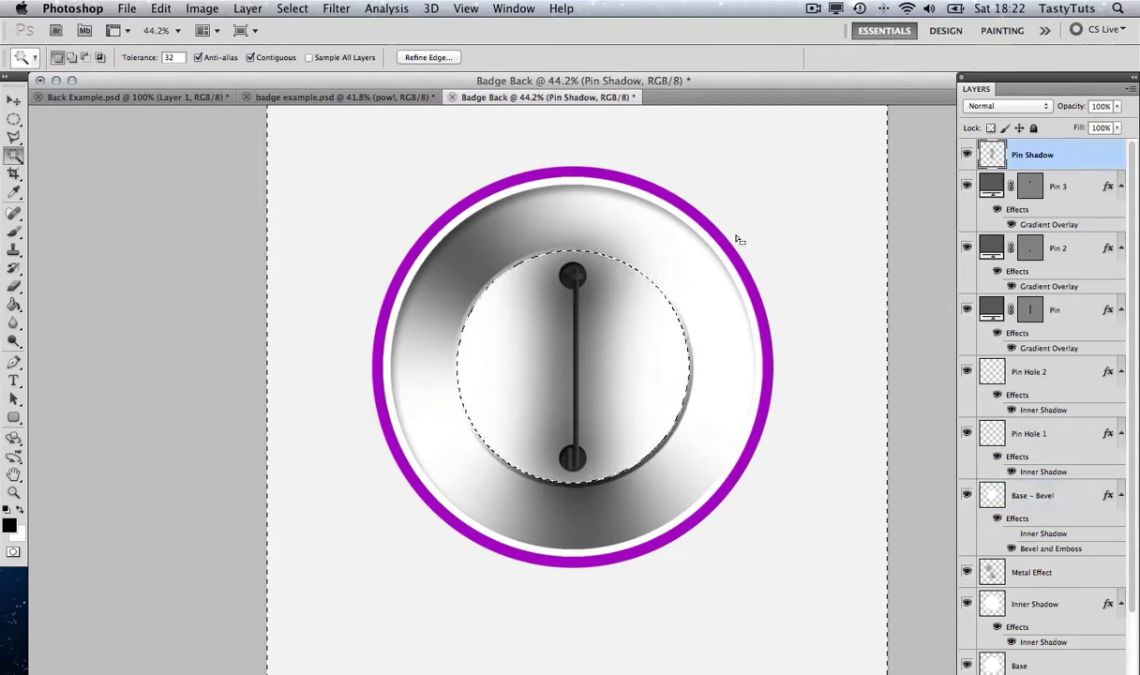
click(14, 118)
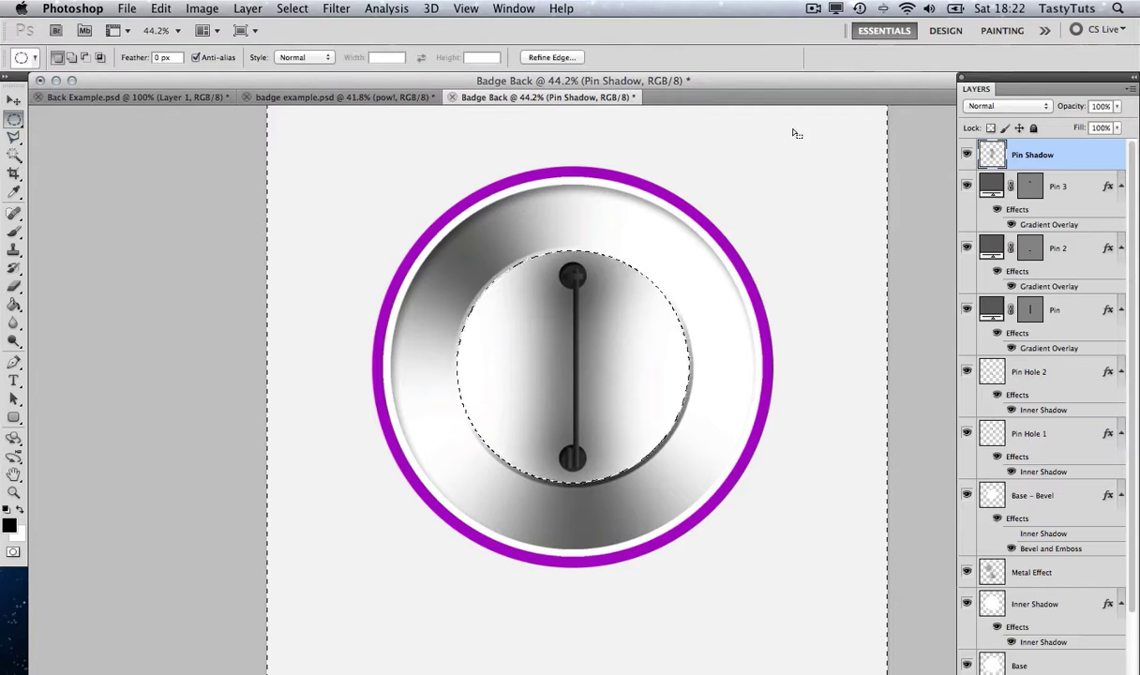
click(900, 136)
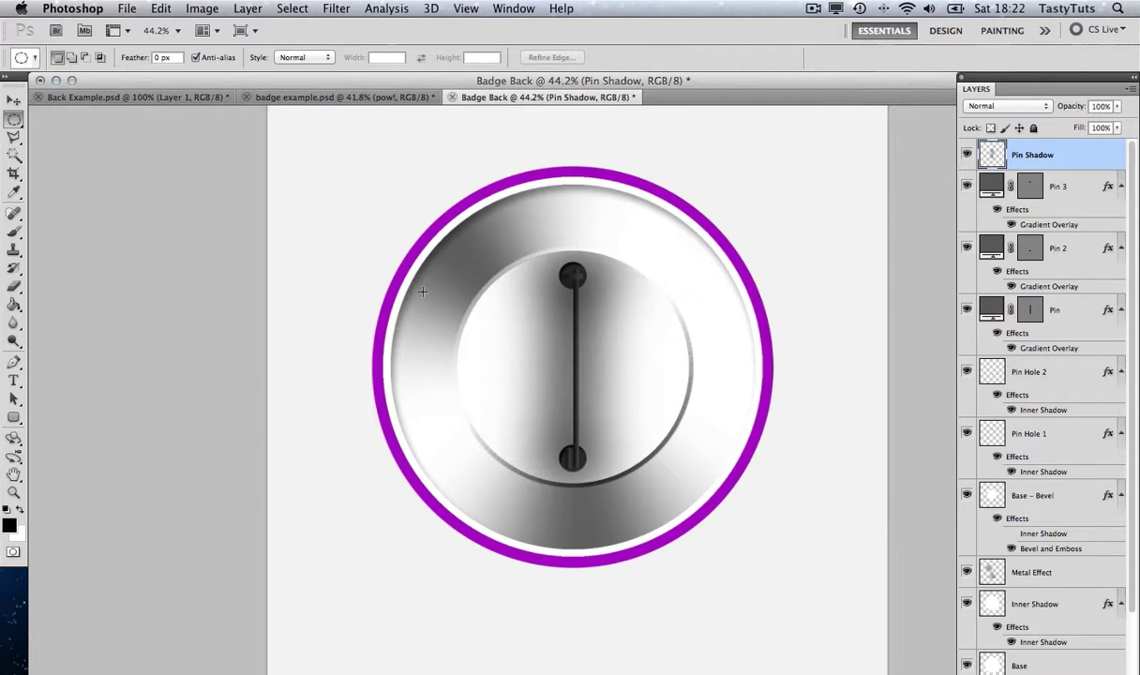
Step: Set the Pin Shadow layer's opacity to 20% and show the badge back in full-screen mode
click(1116, 107)
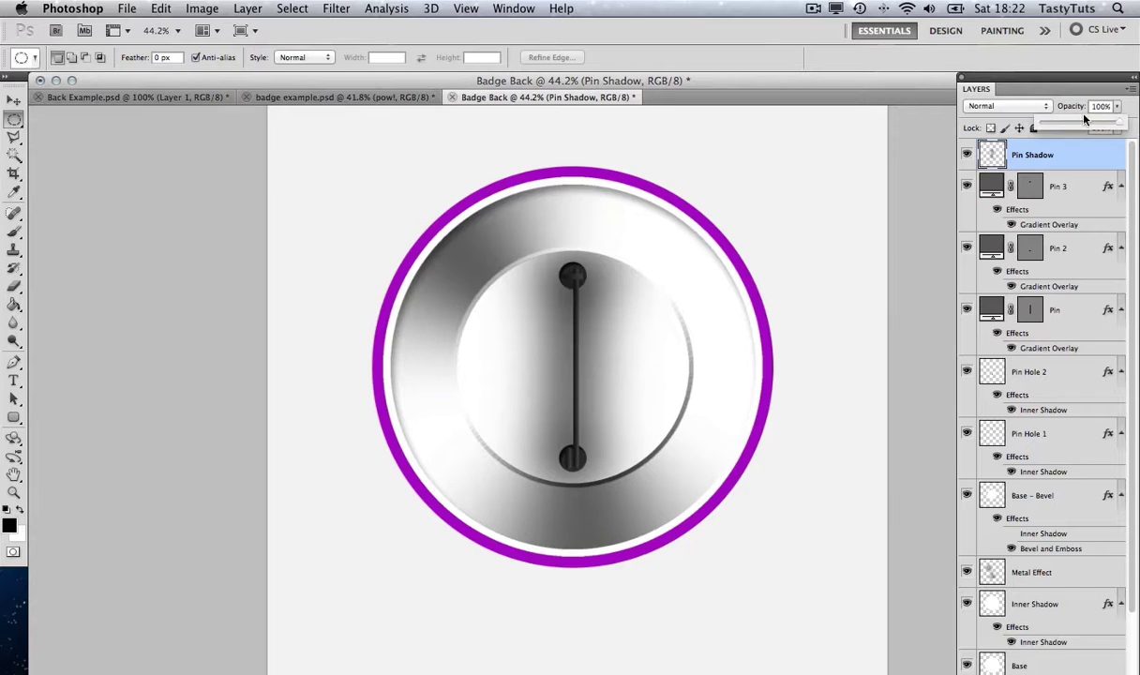
drag(1078, 126, 1058, 126)
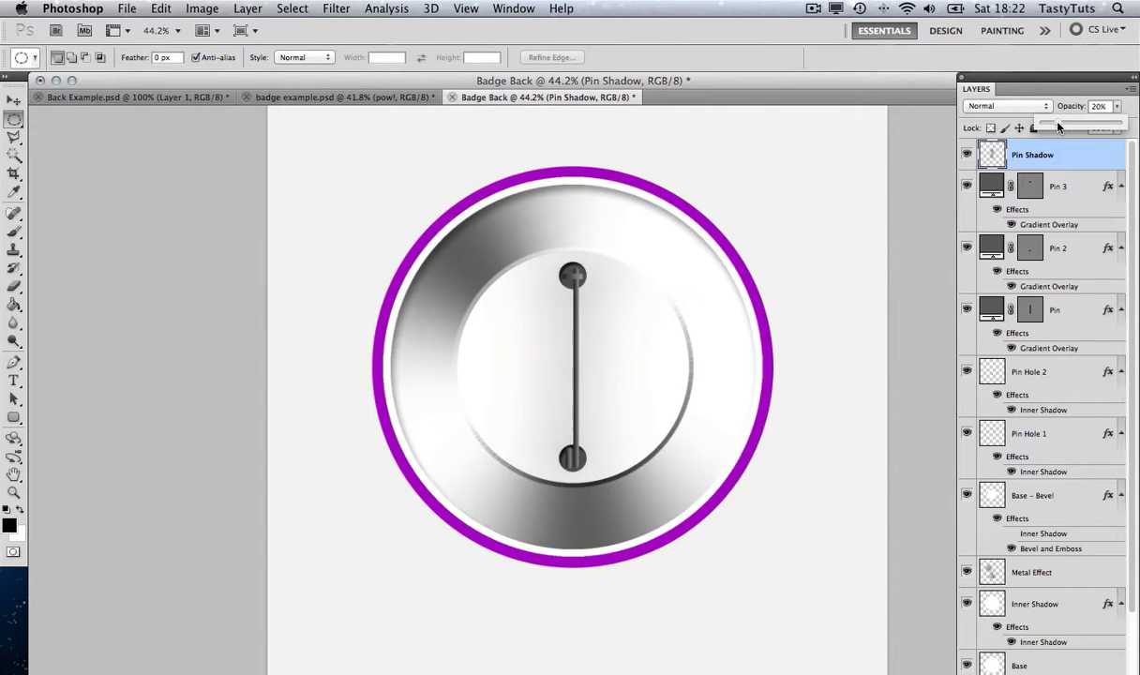
click(9, 119)
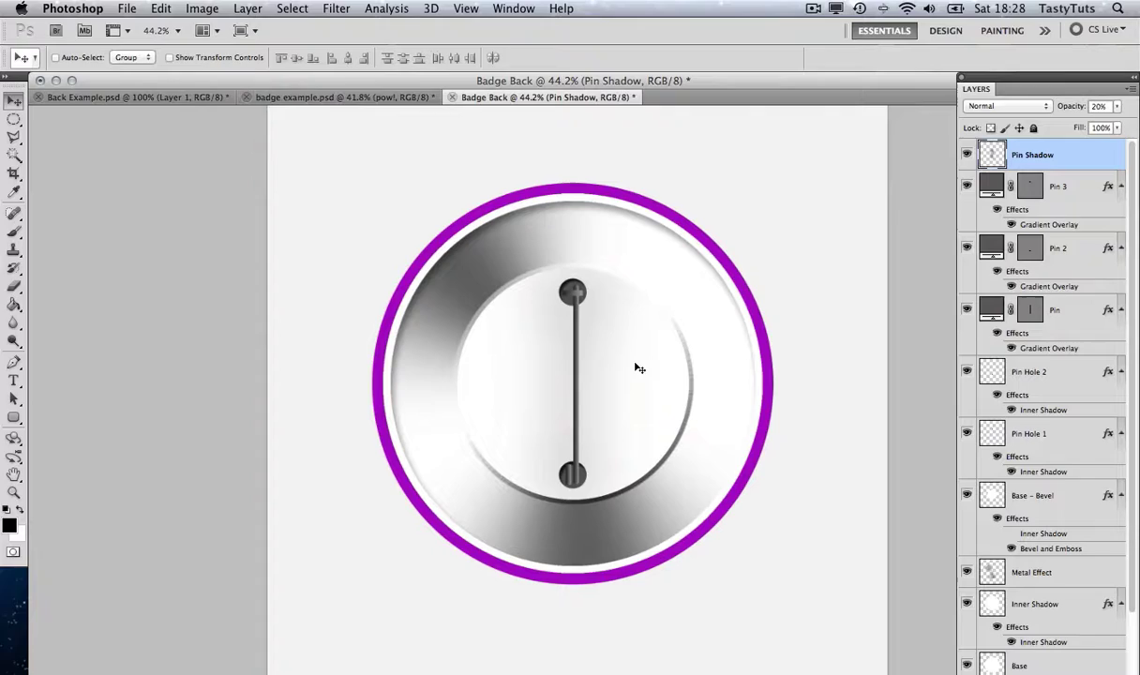
key(f)
key(f)
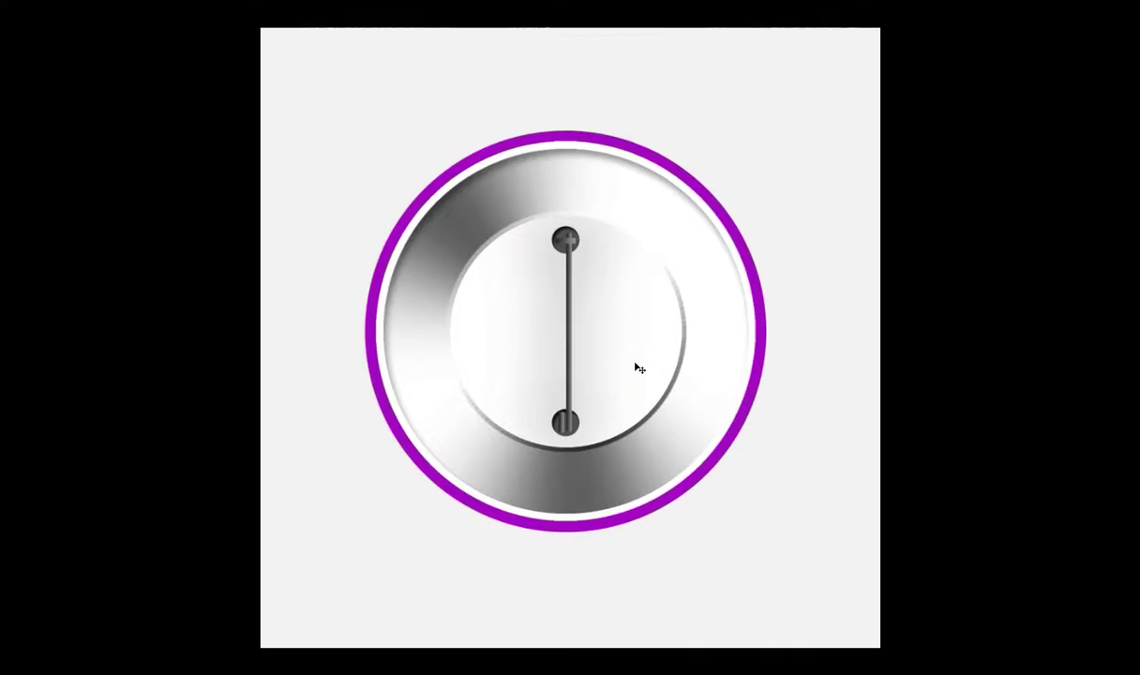